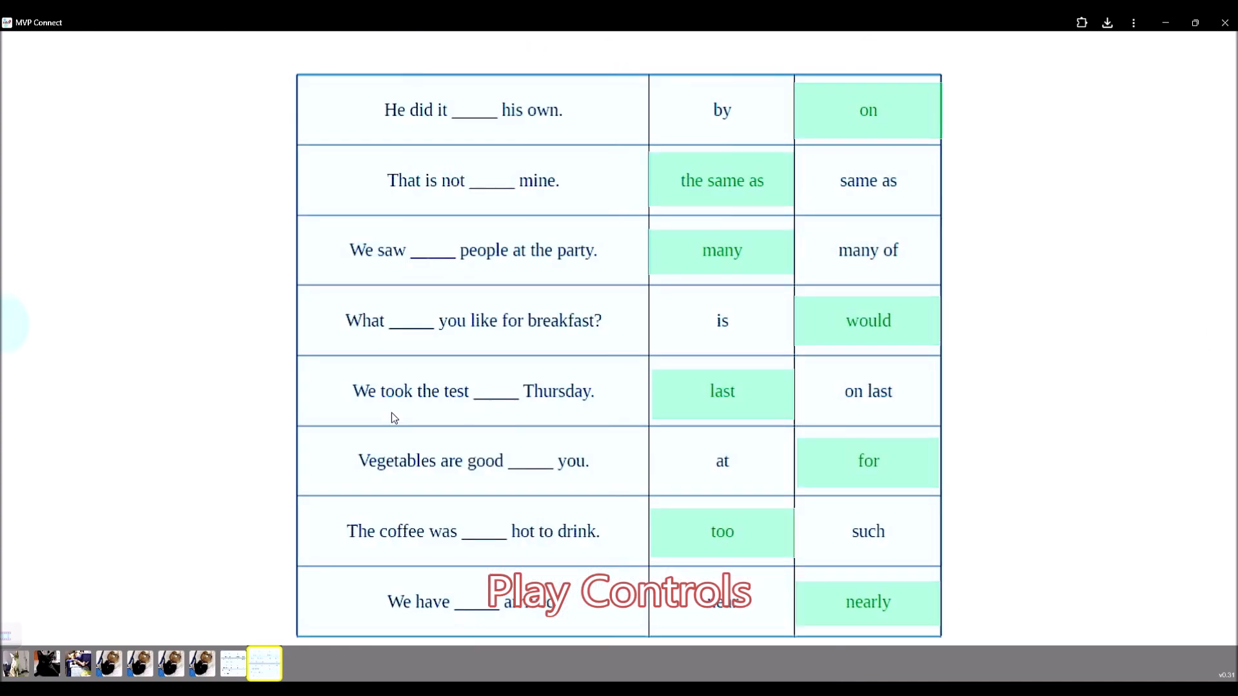
Page backwards through the album from the last page to the photo of the two sleeping cats
click(1, 329)
click(1, 329)
click(2, 329)
click(1, 329)
click(1, 329)
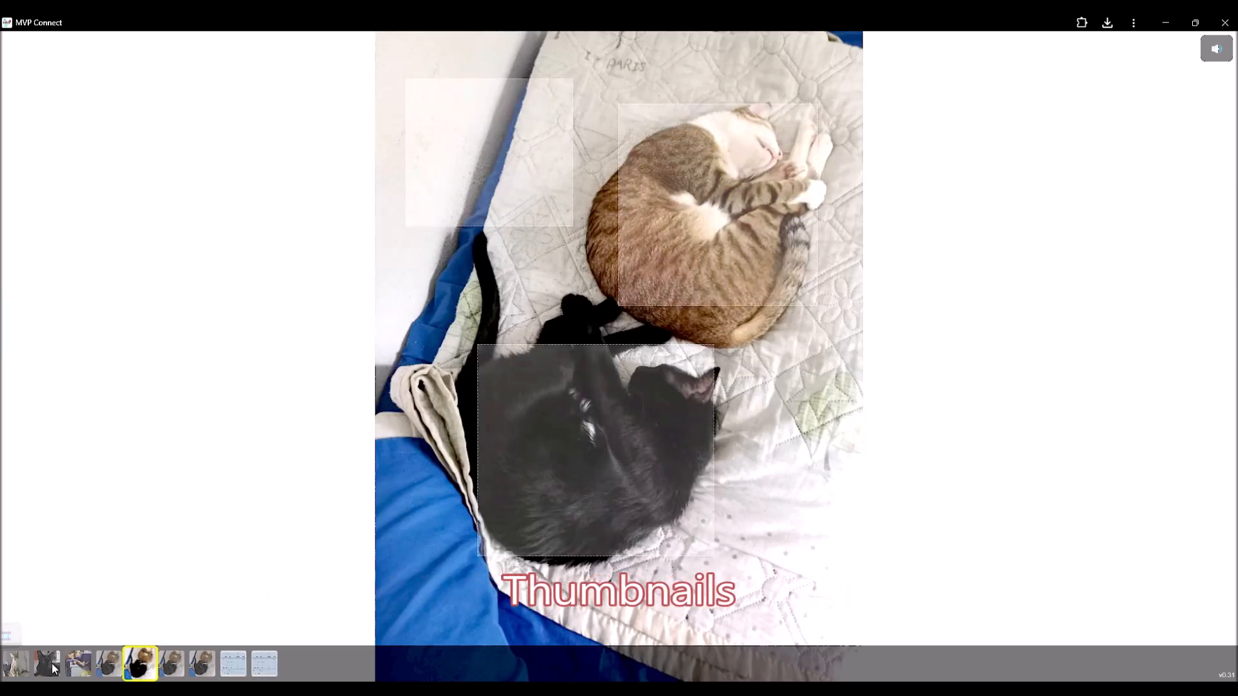
Jump through the album by thumbnail, opening the first, last, fourth and second pages
click(20, 669)
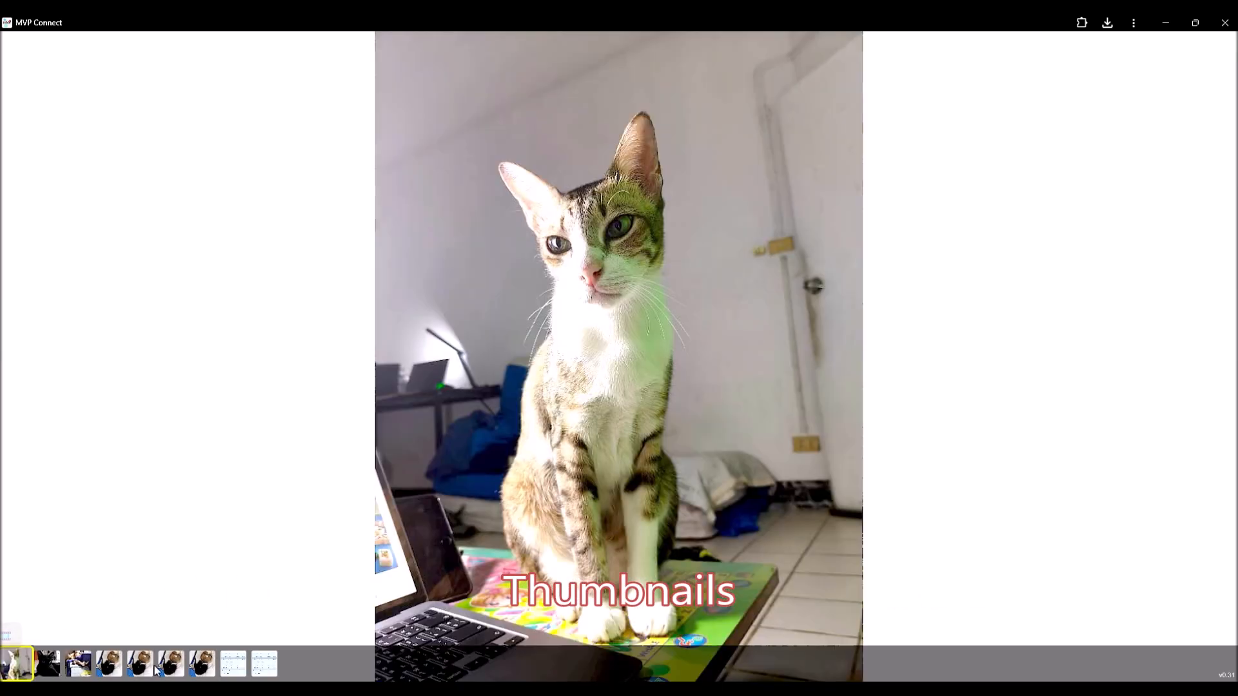
click(275, 669)
click(113, 671)
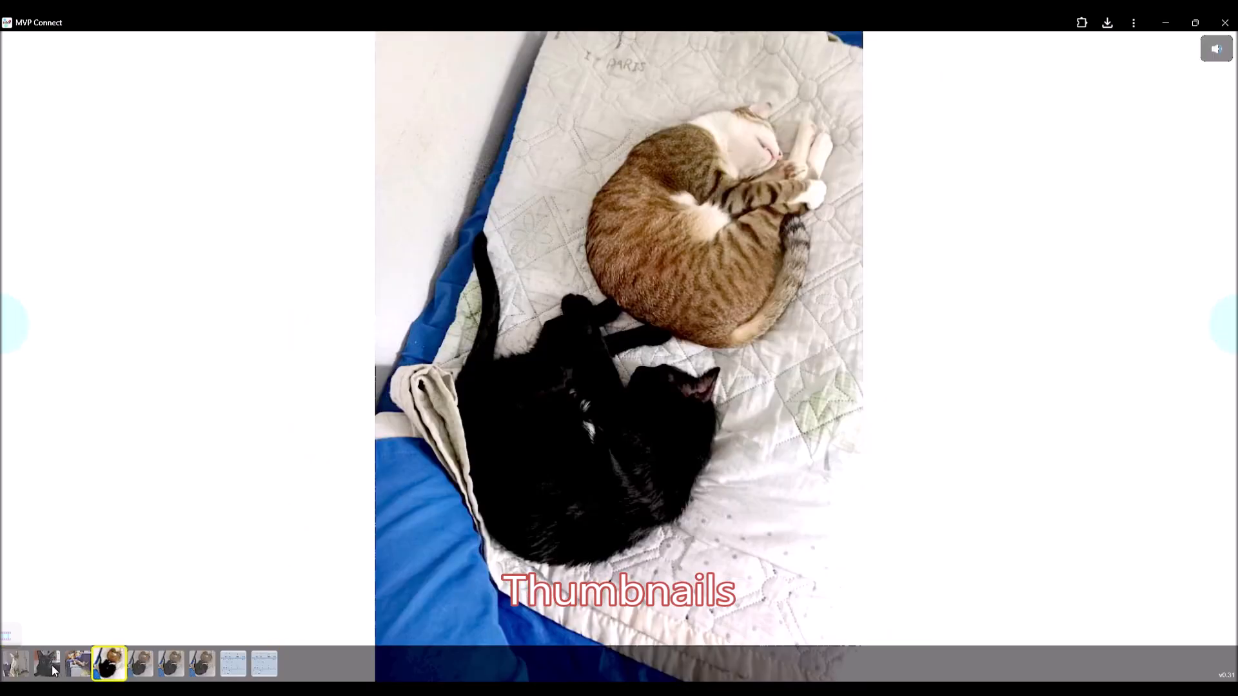
click(56, 670)
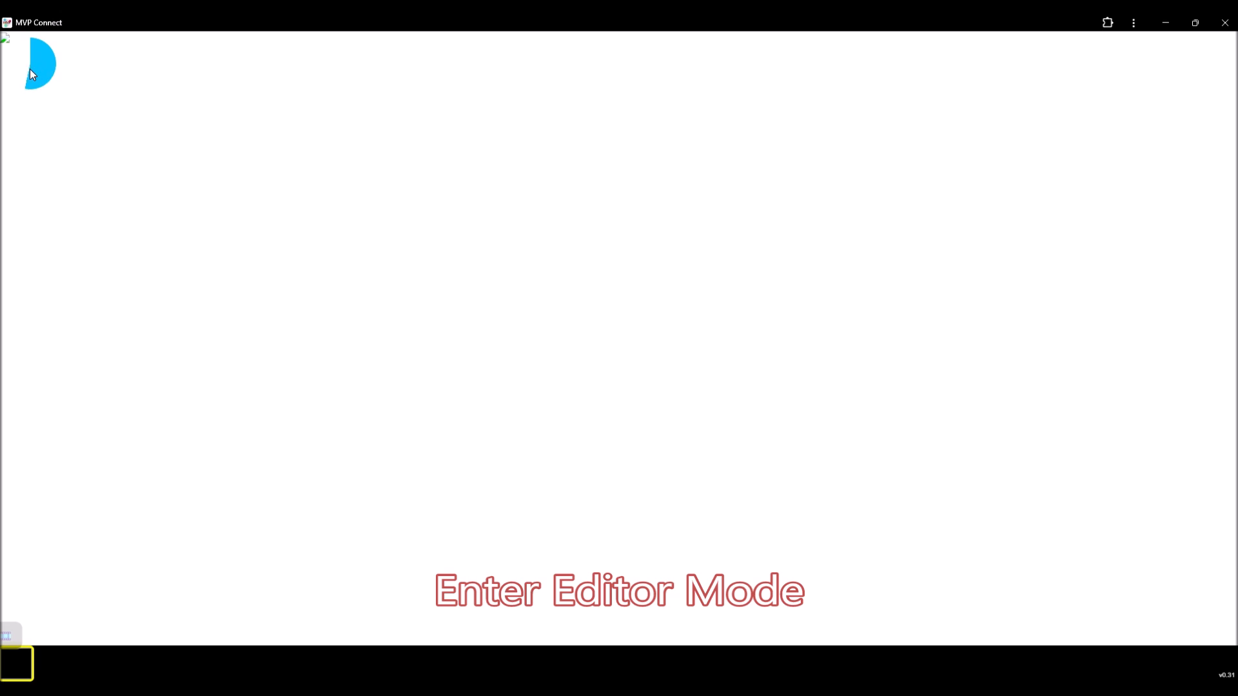
Enter editor mode on the empty album
click(30, 68)
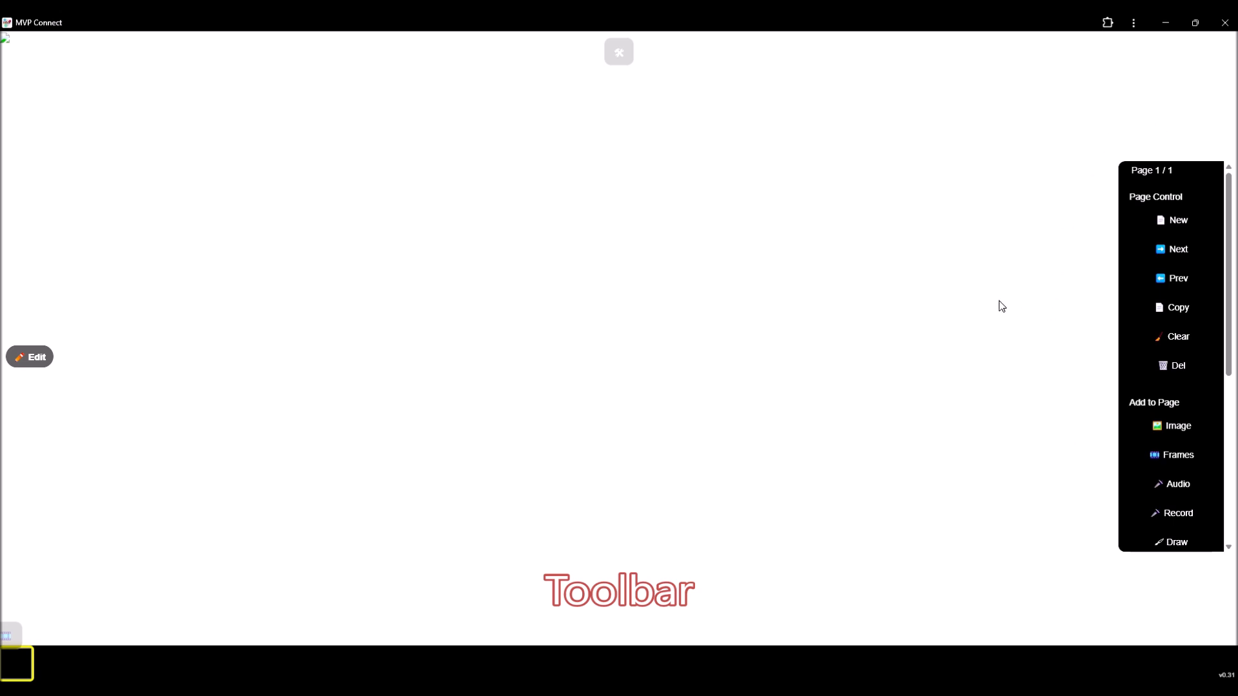
Hide and redisplay the editing toolbar, and do the same with the thumbnail strip
click(619, 52)
click(623, 58)
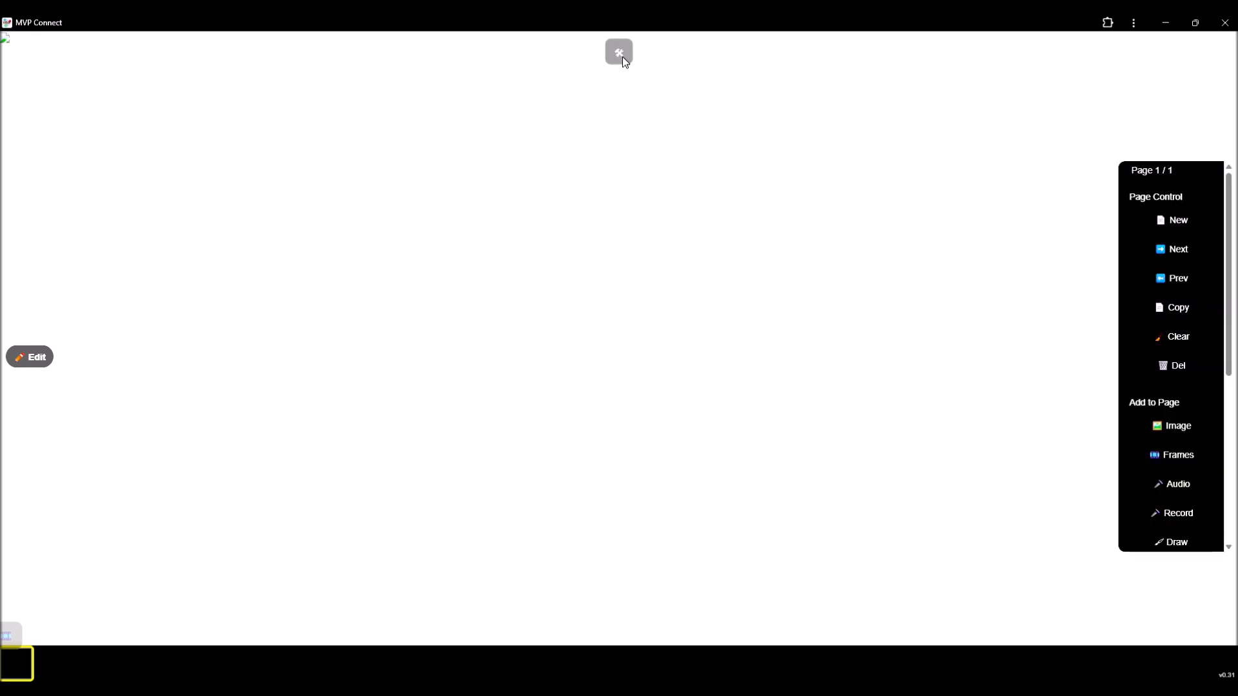
click(623, 58)
click(623, 58)
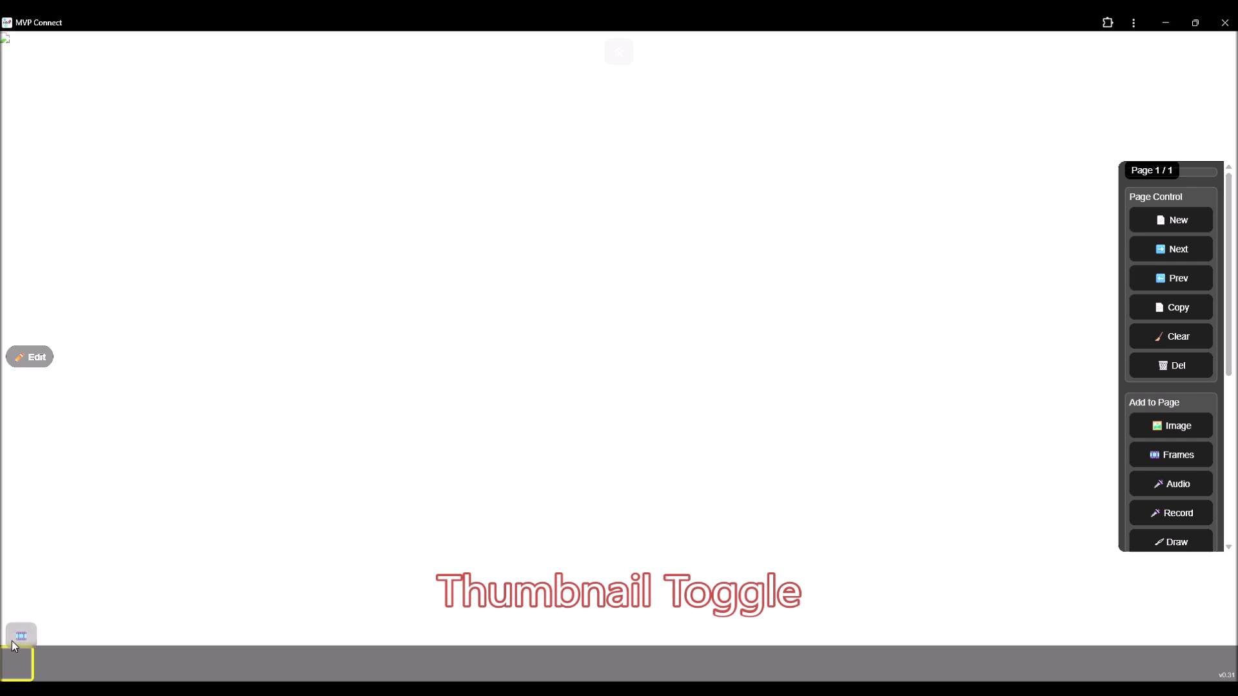
click(23, 637)
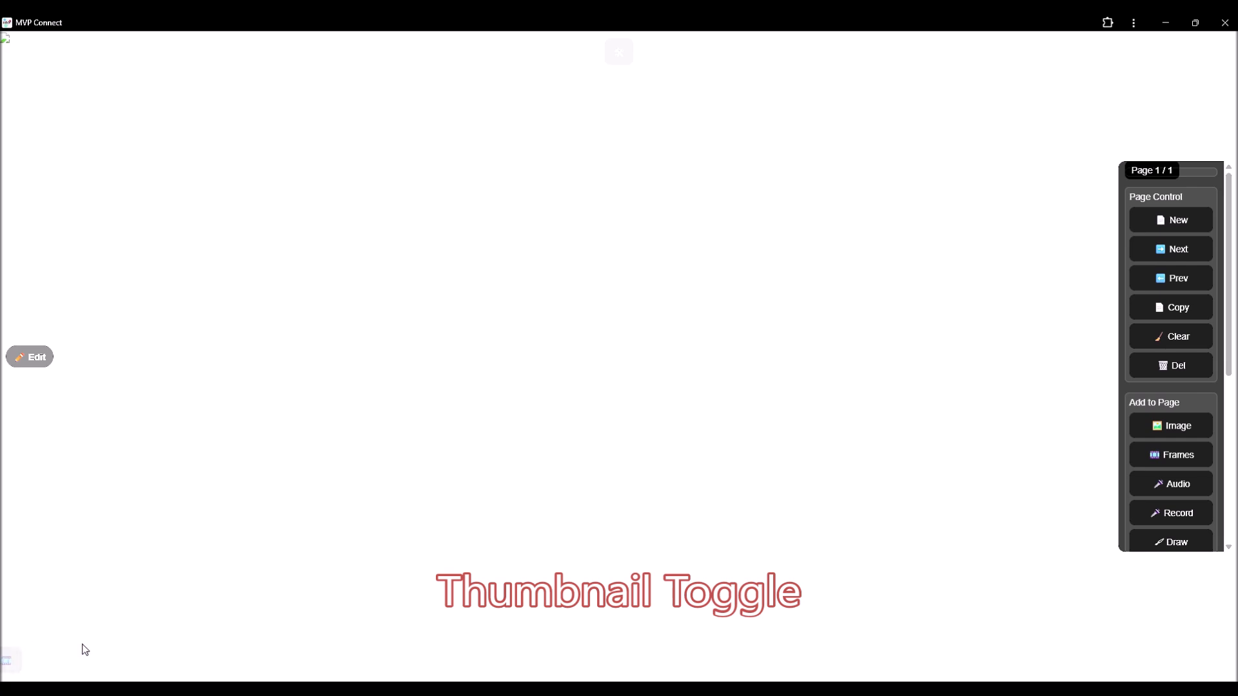
click(14, 660)
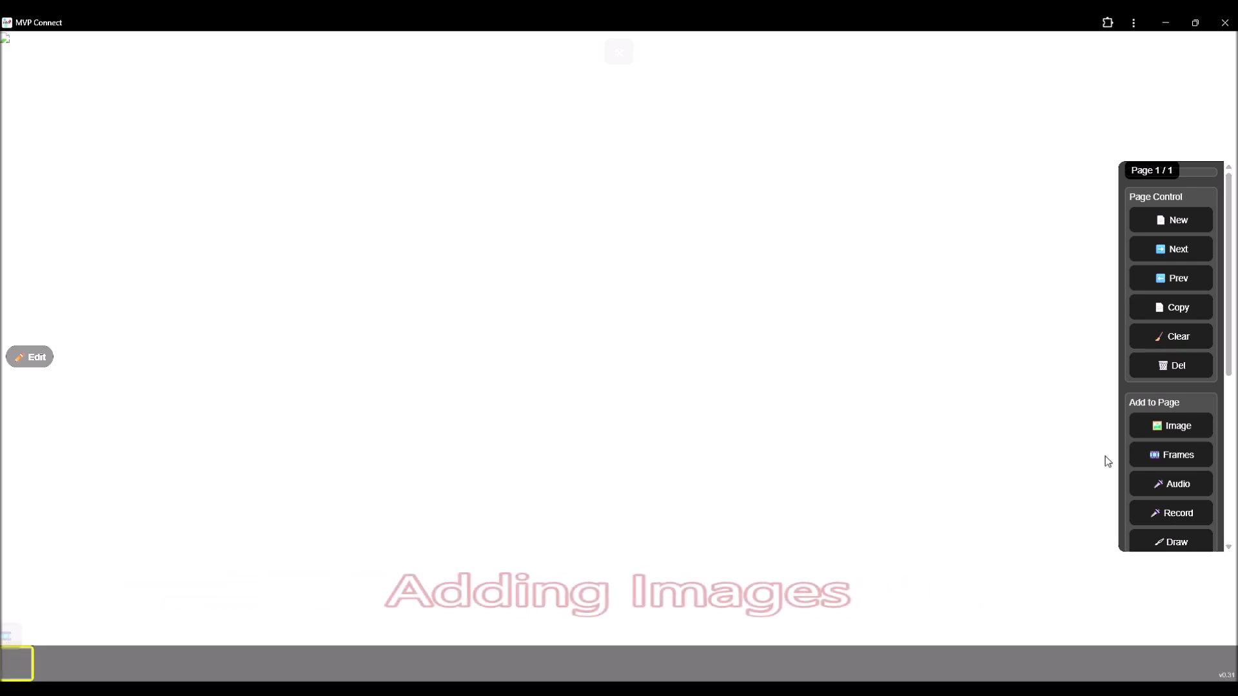
Add the photo of the round red chair and the cat sleeping on a cushion to page 1
click(1157, 427)
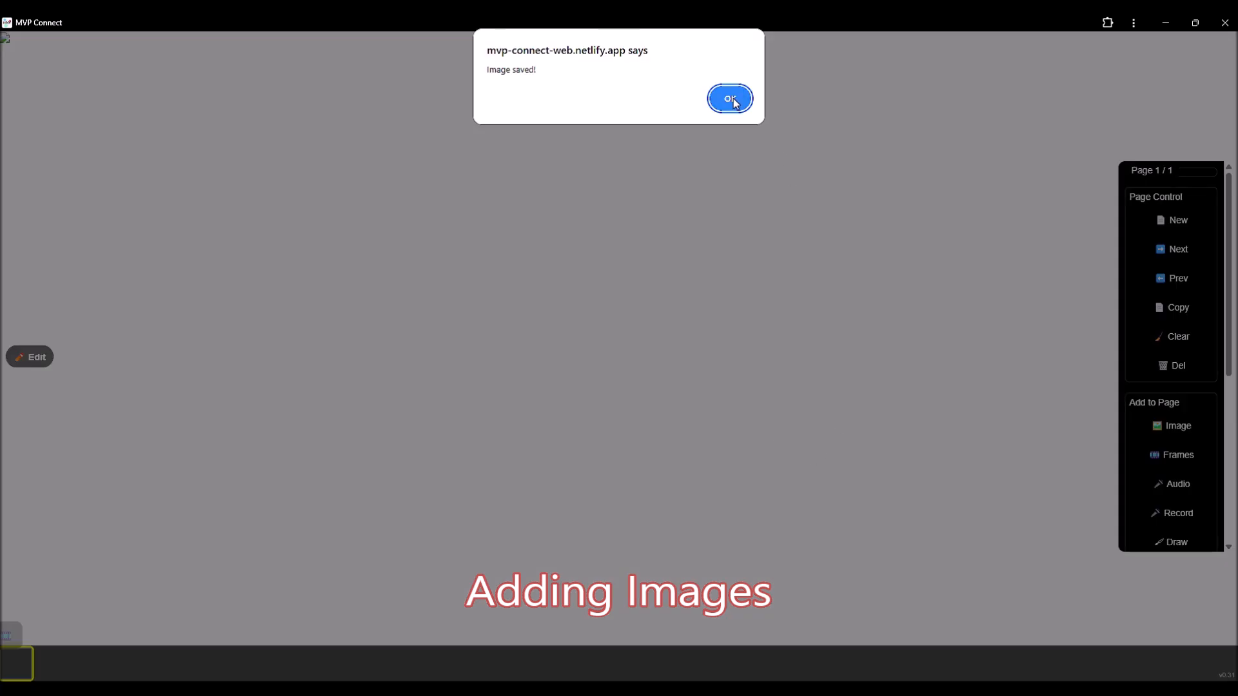
click(732, 98)
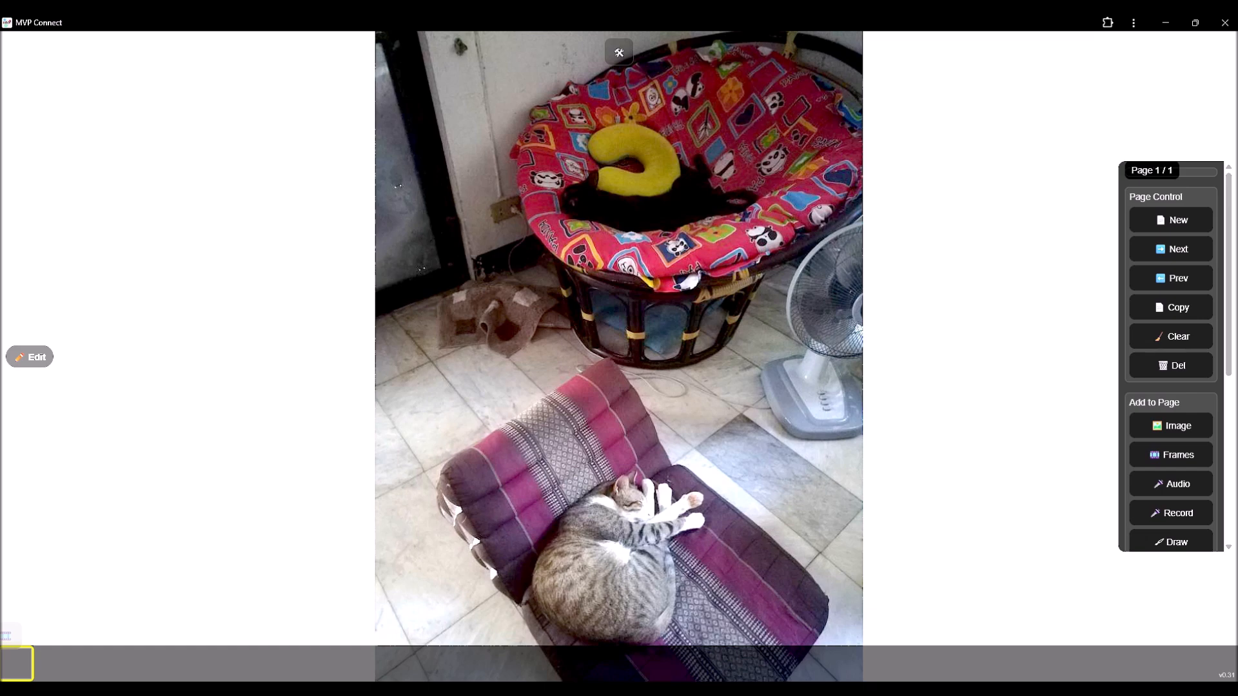
Create a second page and add the photo of the cat sitting beside the laptop to it
click(1159, 220)
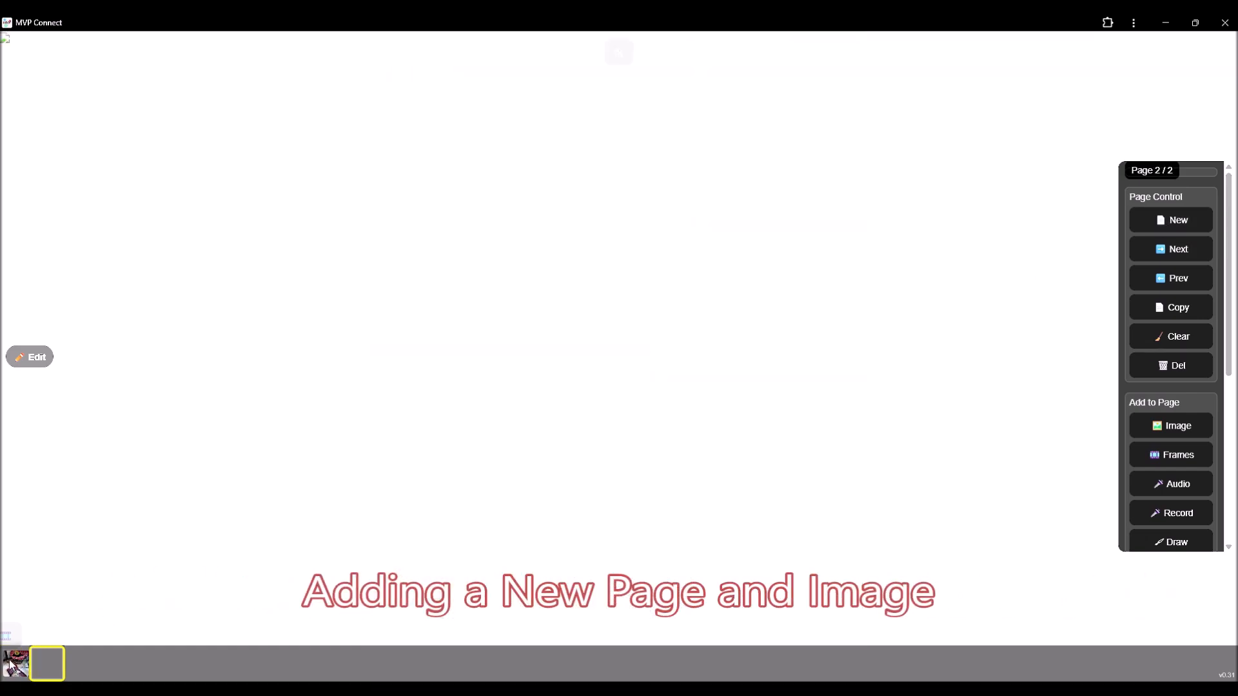
click(11, 666)
click(47, 665)
click(1163, 428)
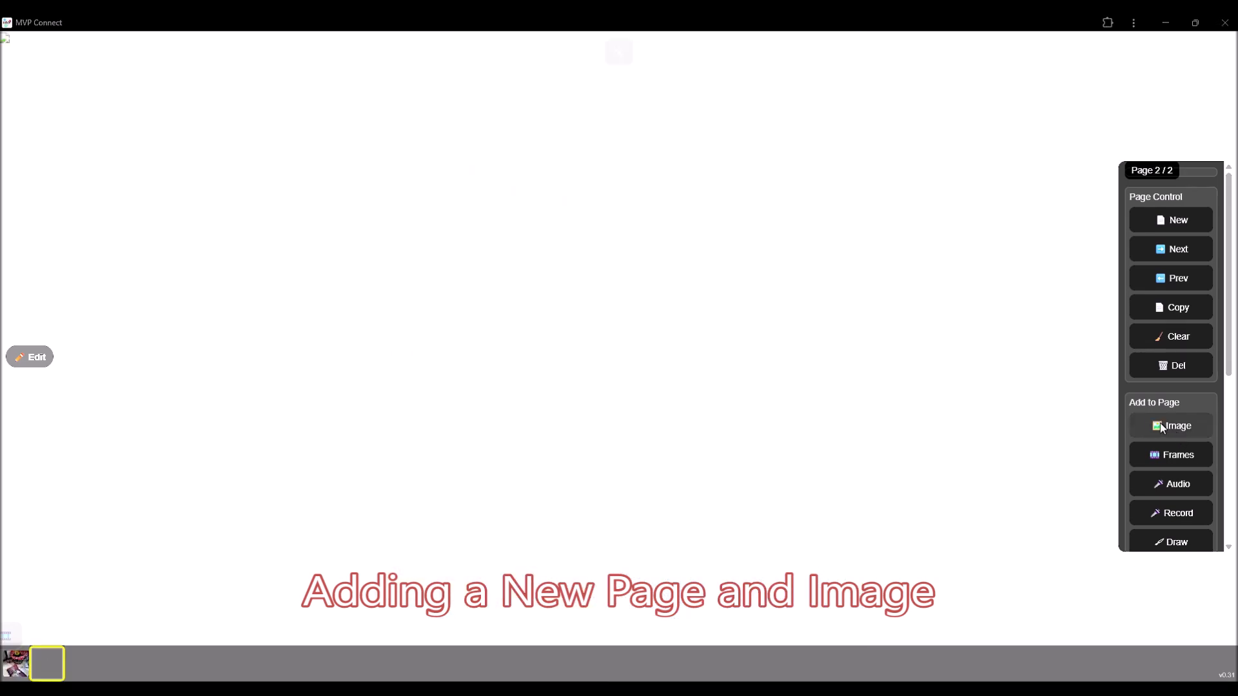
click(872, 453)
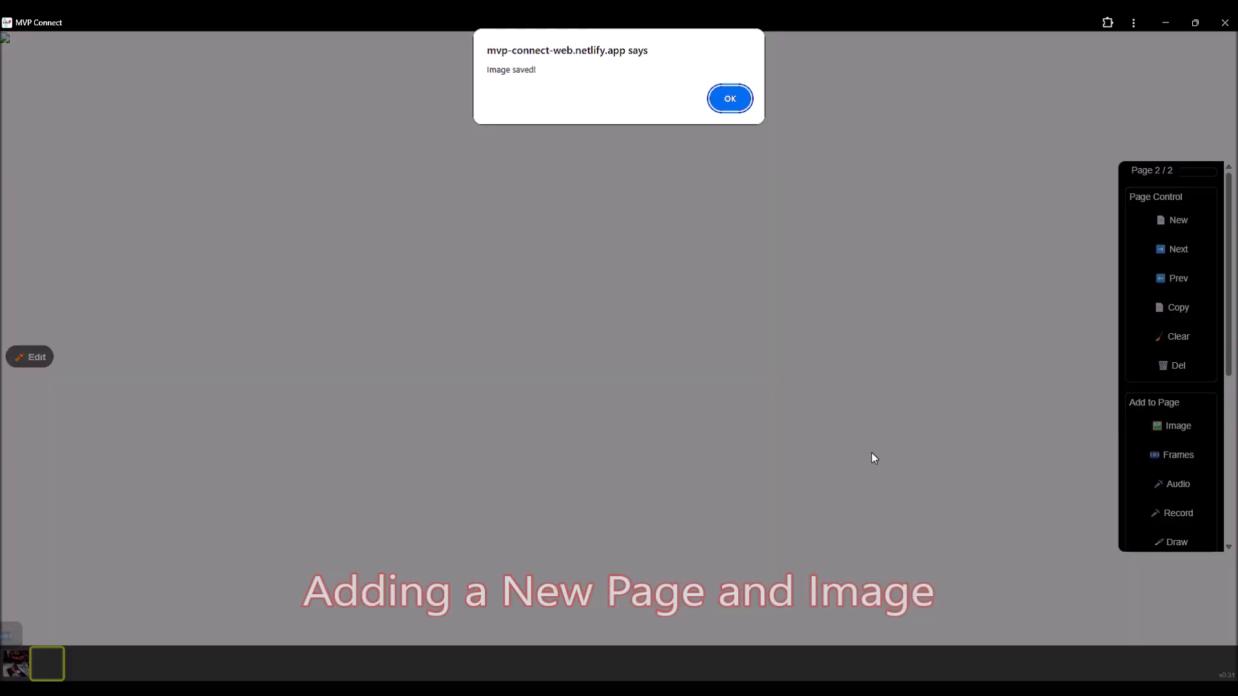
click(730, 99)
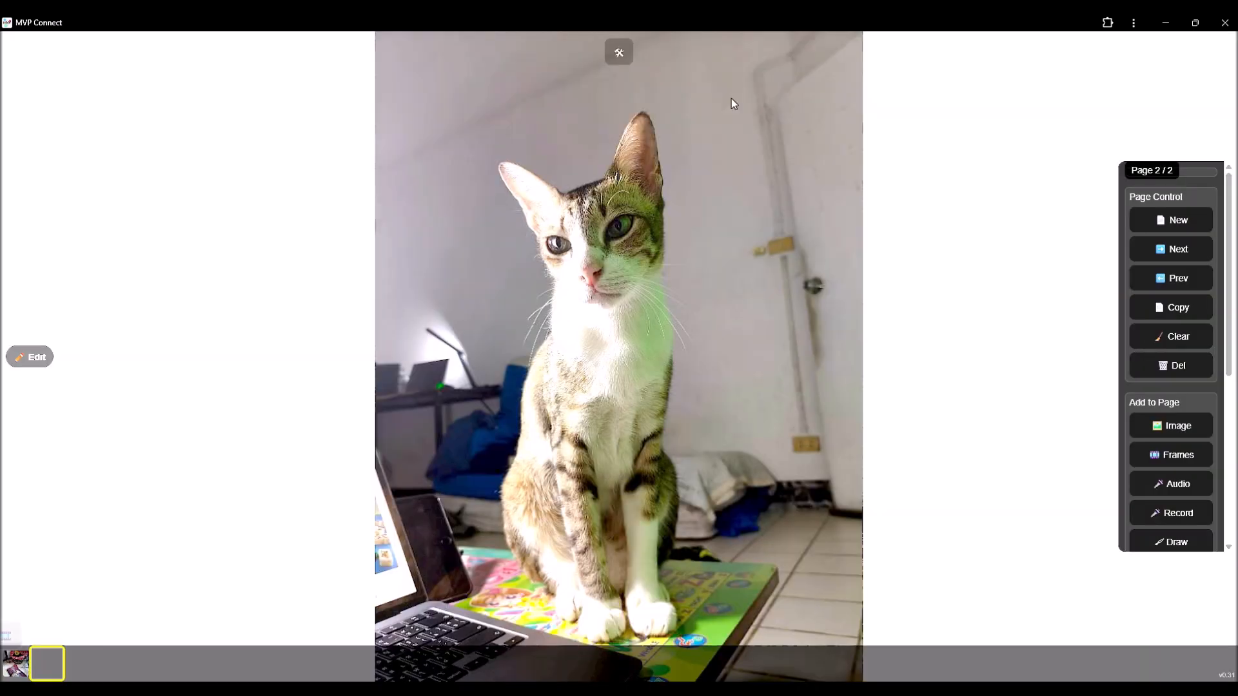
Switch back and forth between pages 1 and 2 to check their images
click(25, 671)
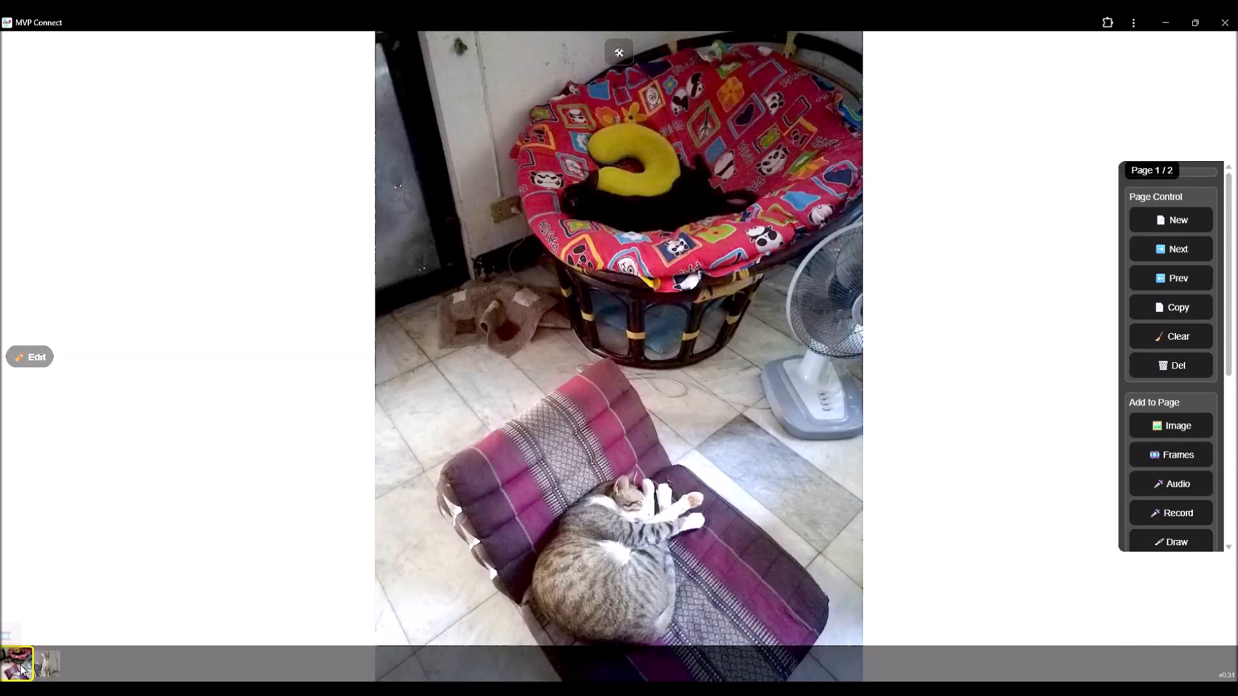
click(56, 671)
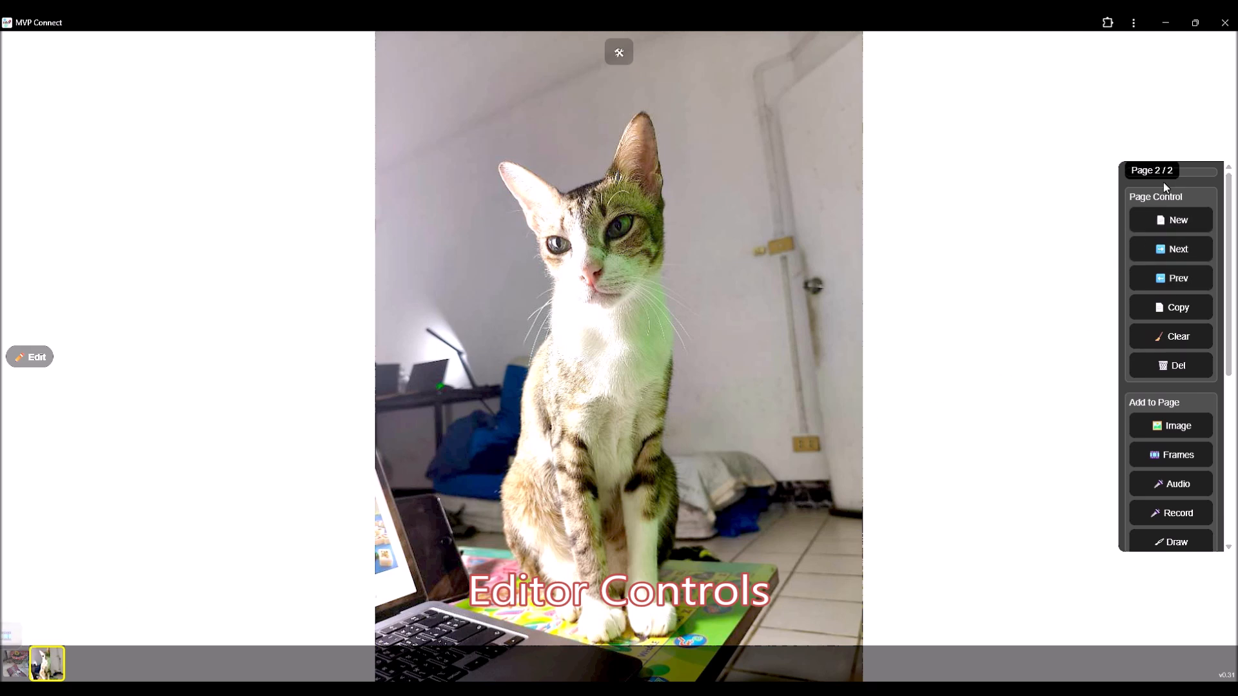
click(1165, 277)
click(1165, 250)
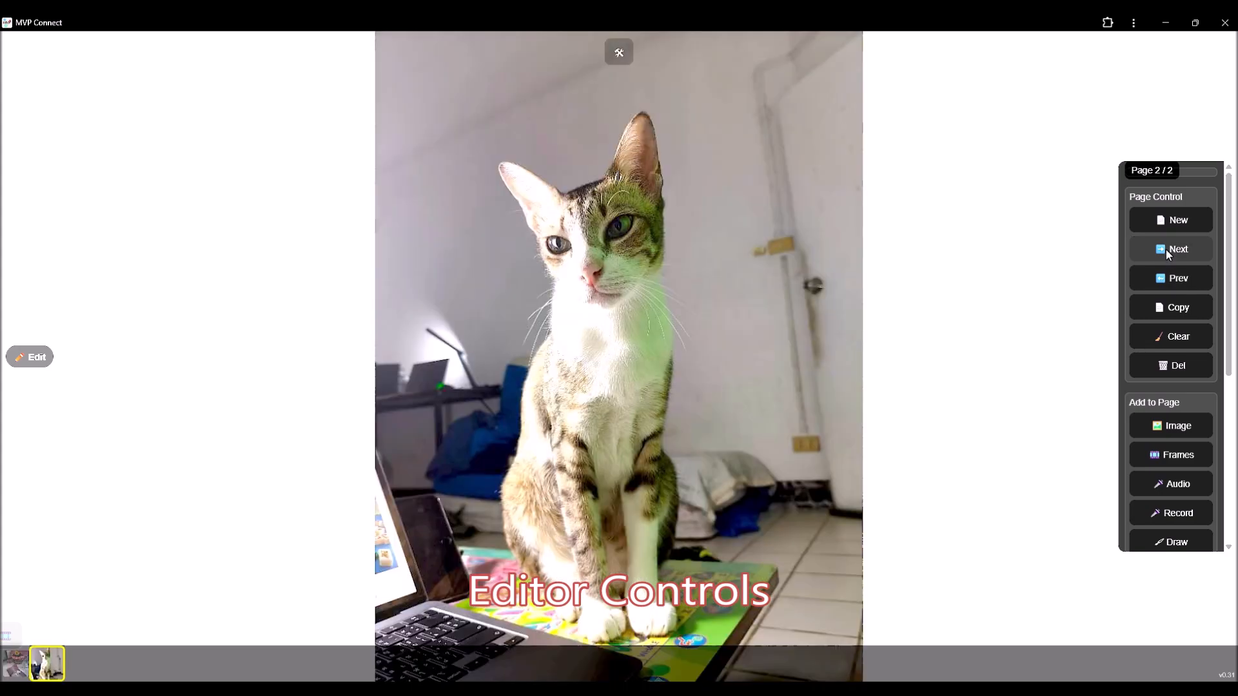
click(1171, 277)
click(1165, 246)
click(1170, 277)
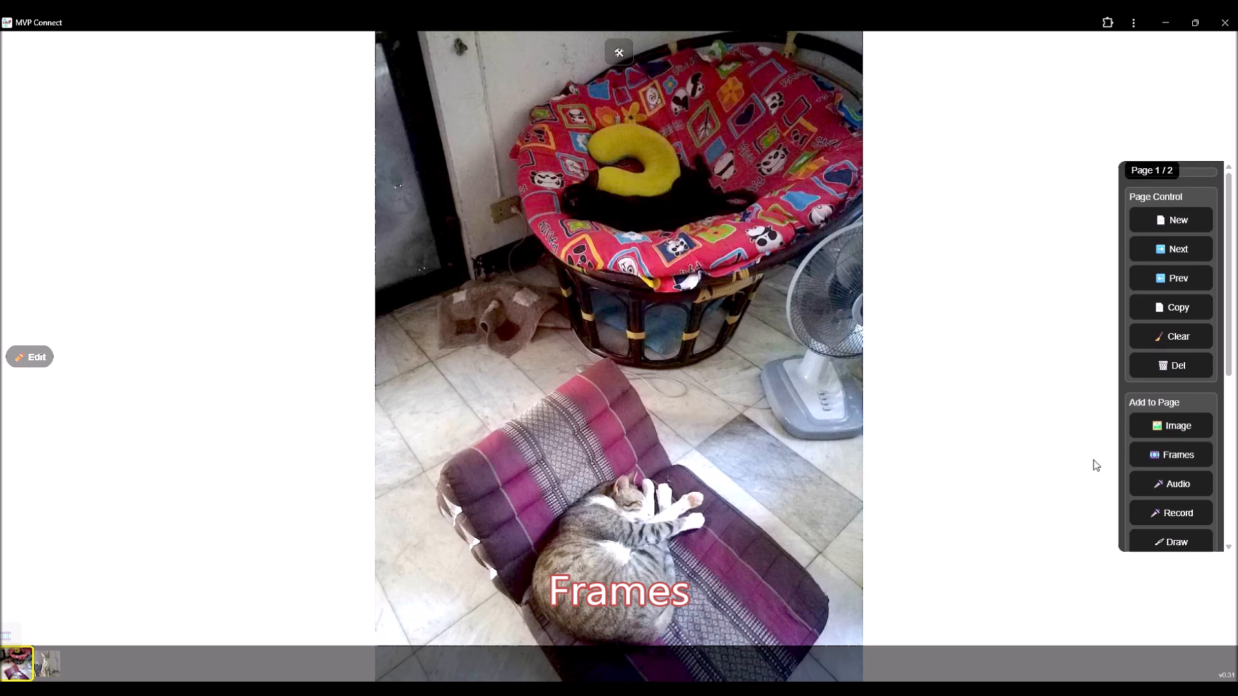
Create a third page and load a set of cat photos into it as frames
click(1166, 221)
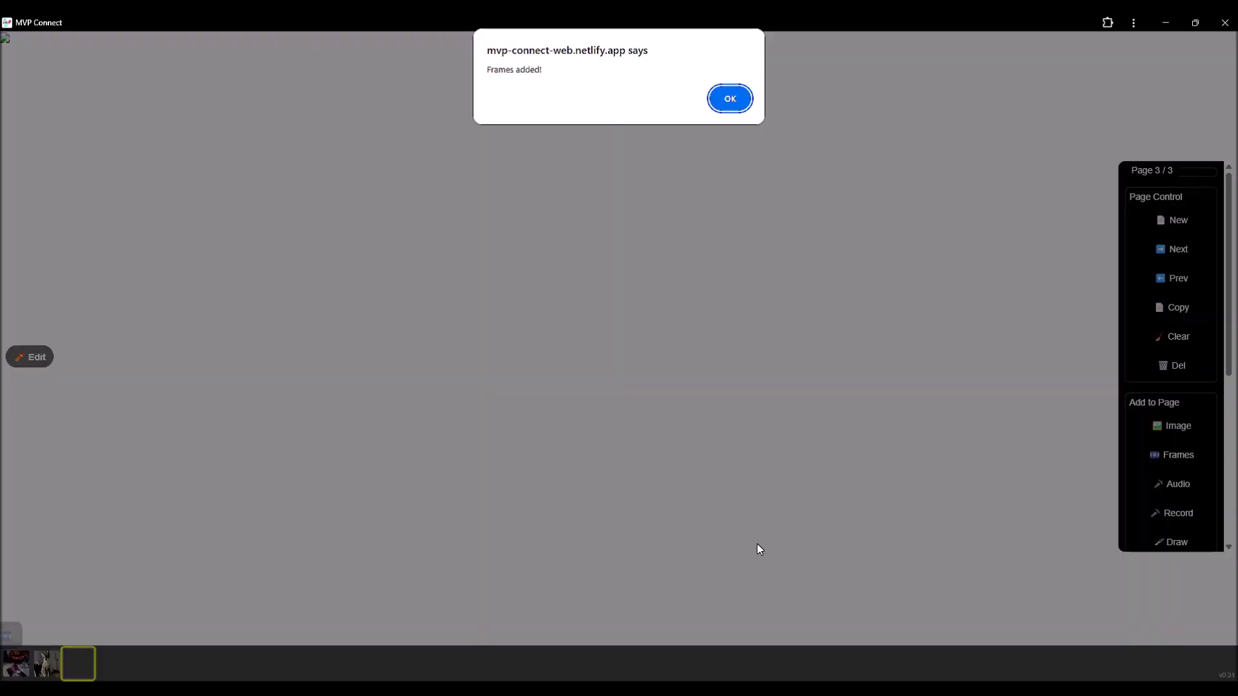
click(730, 102)
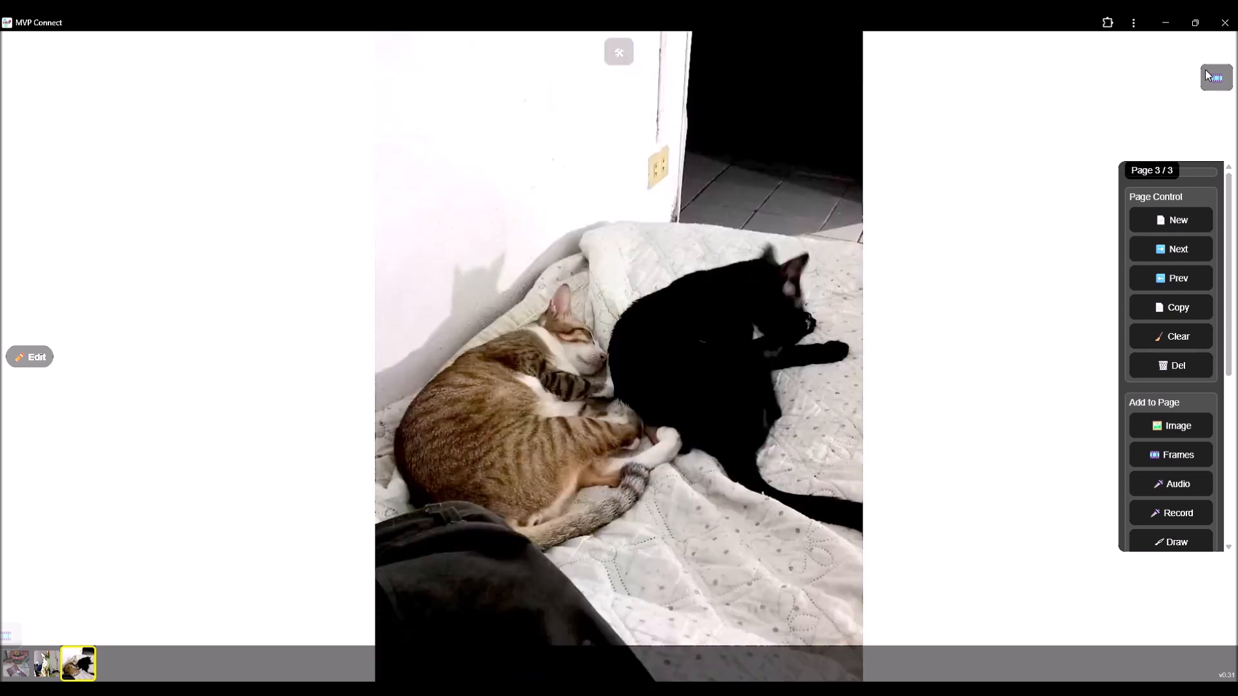
click(26, 65)
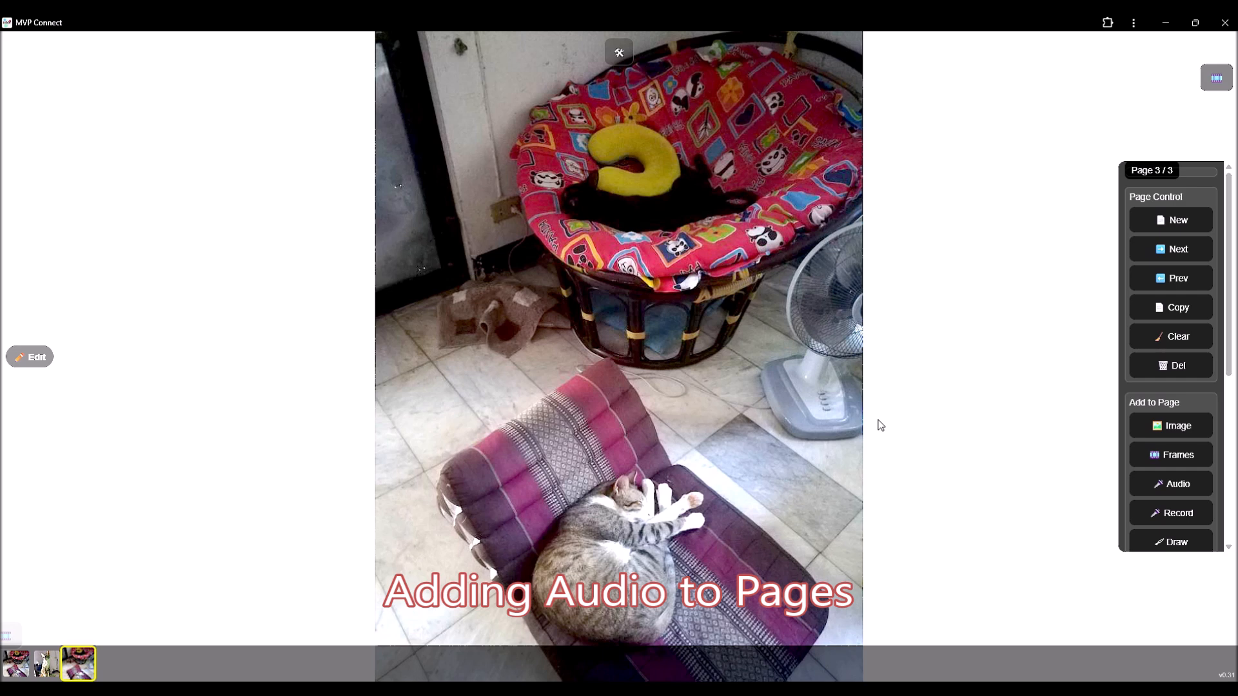
Attach an audio file smaller than 500 kb to page 3
click(1167, 482)
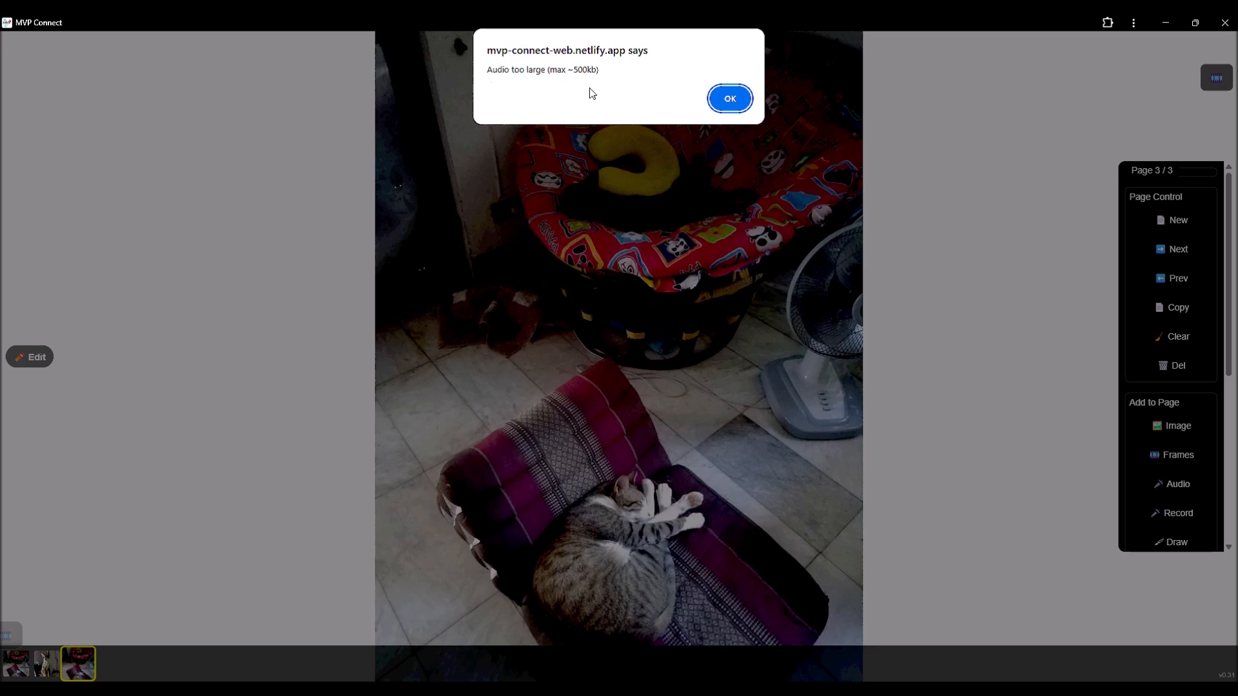
click(730, 99)
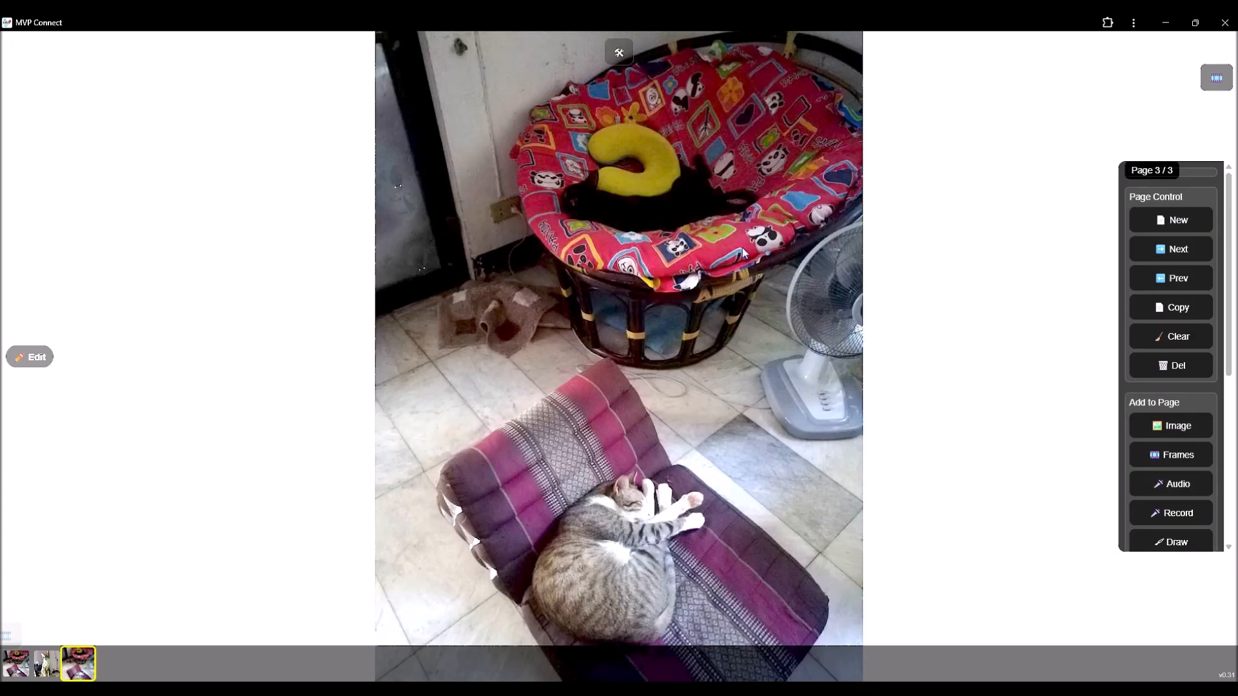
click(1168, 486)
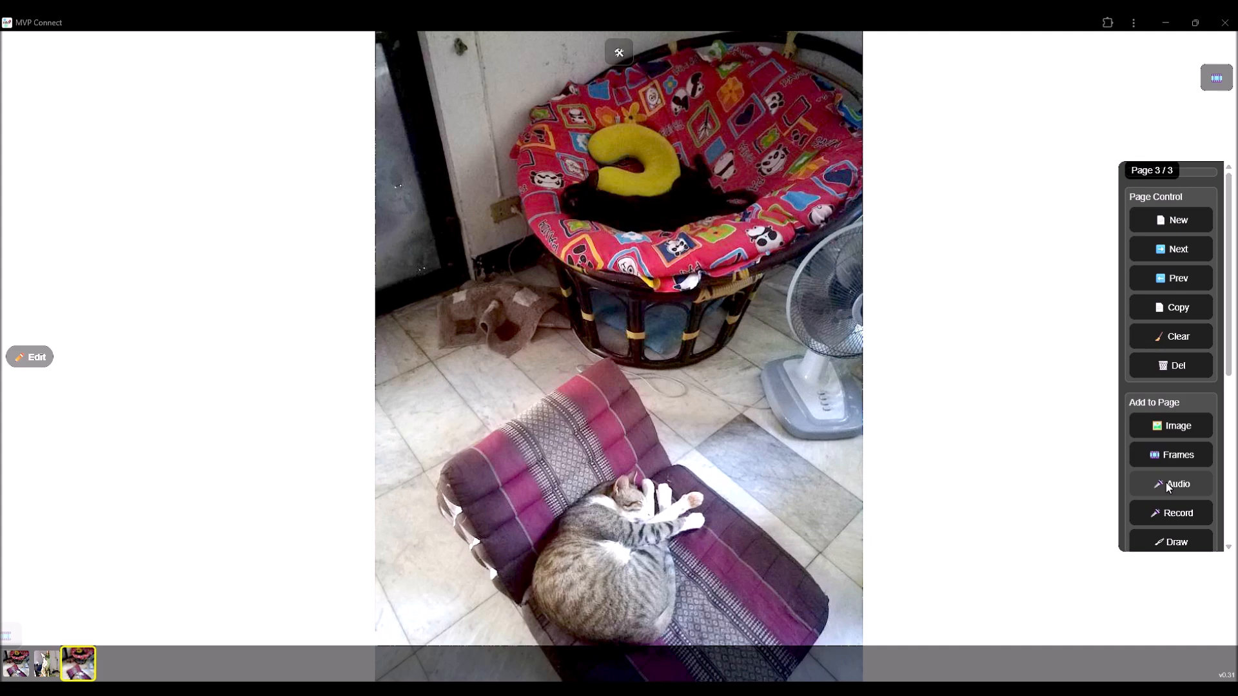
double_click(606, 231)
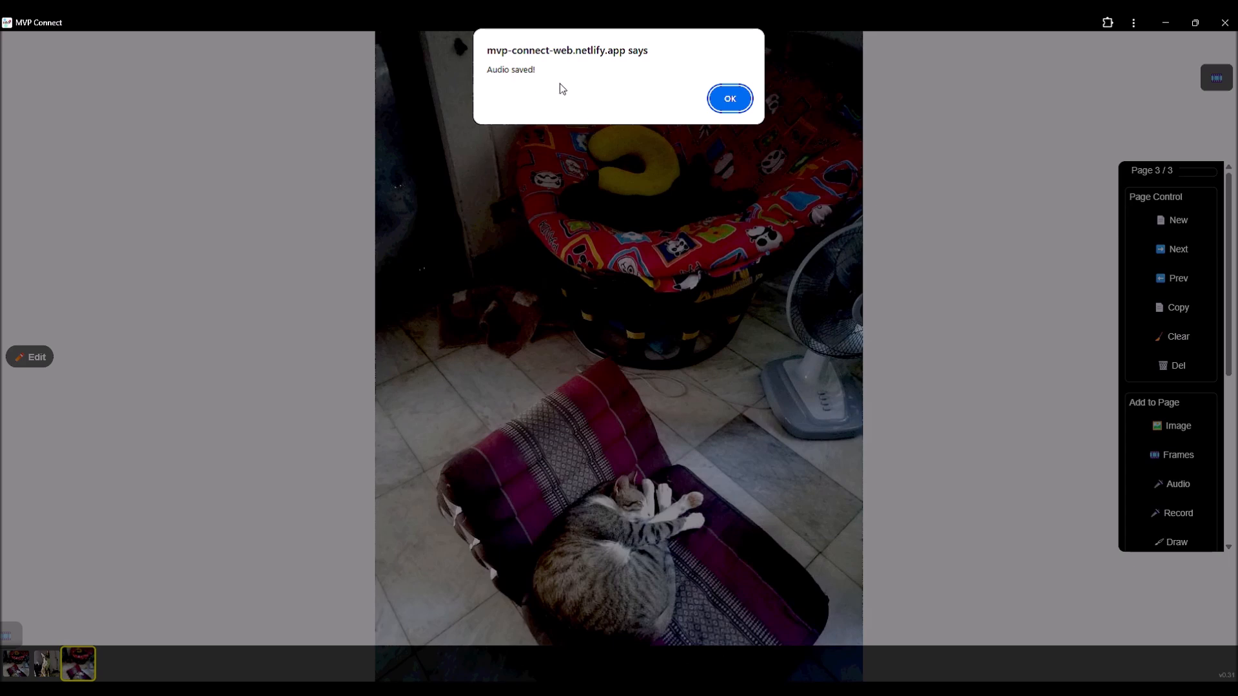
click(730, 98)
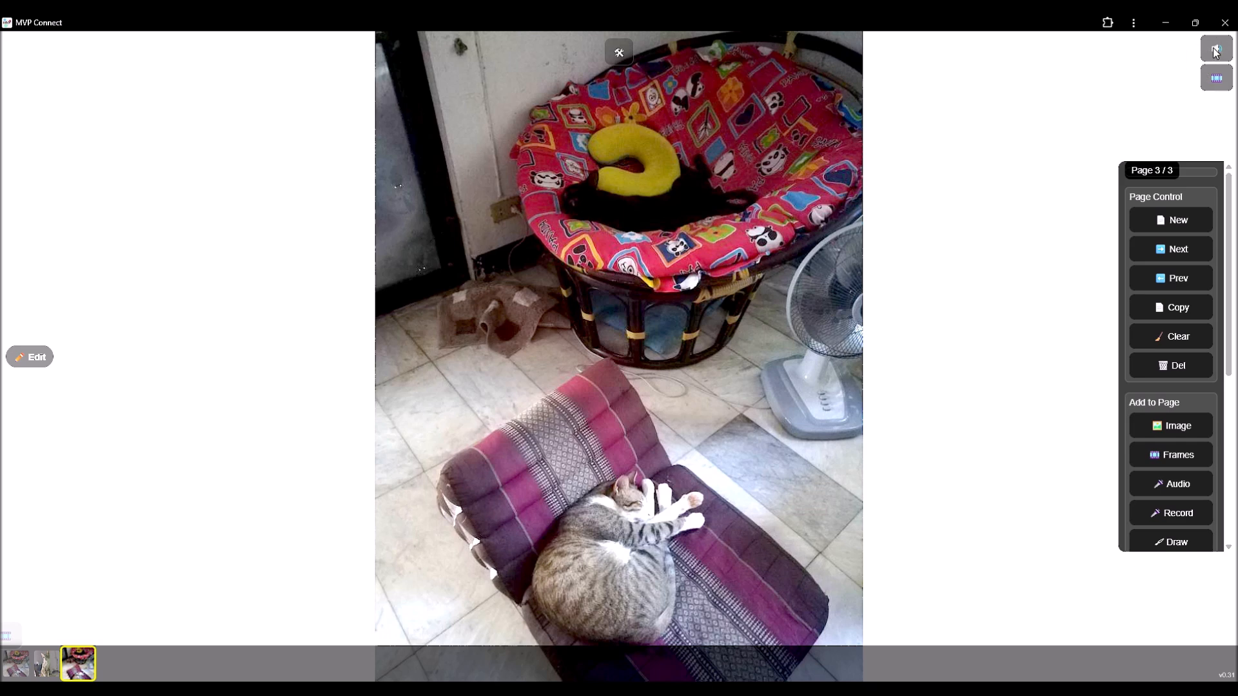
Leave editor mode and preview page 3 by playing its audio and frames
click(35, 55)
click(1215, 50)
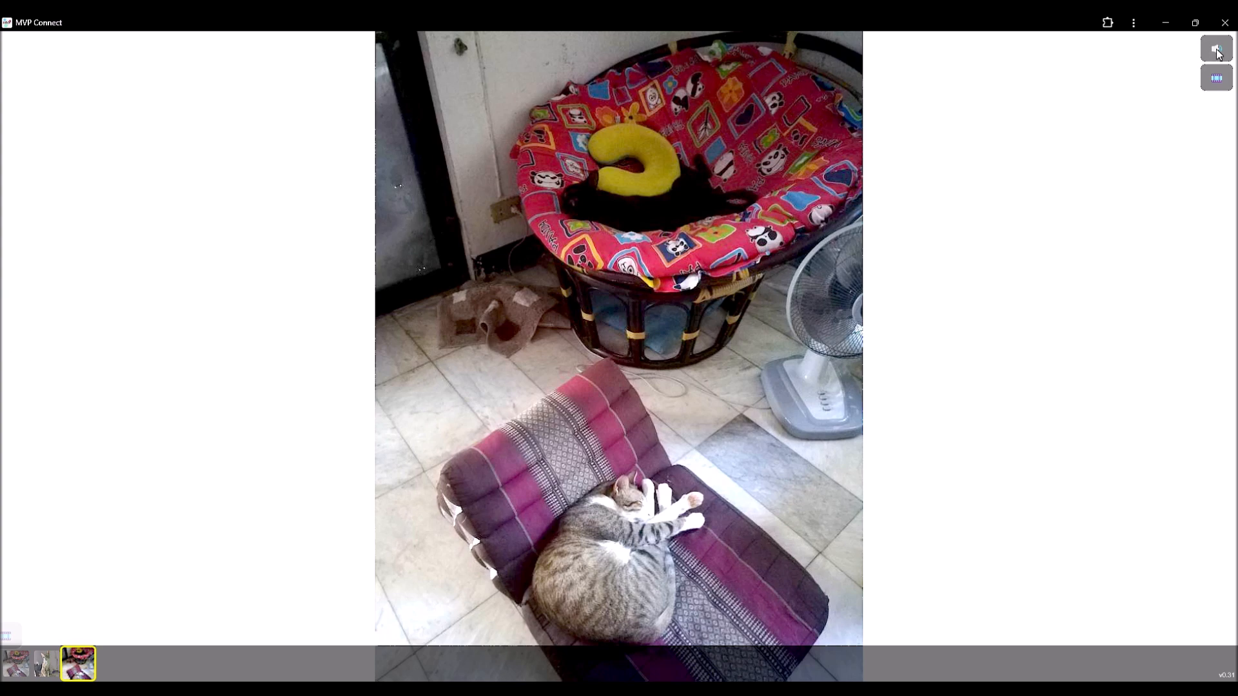
click(1210, 83)
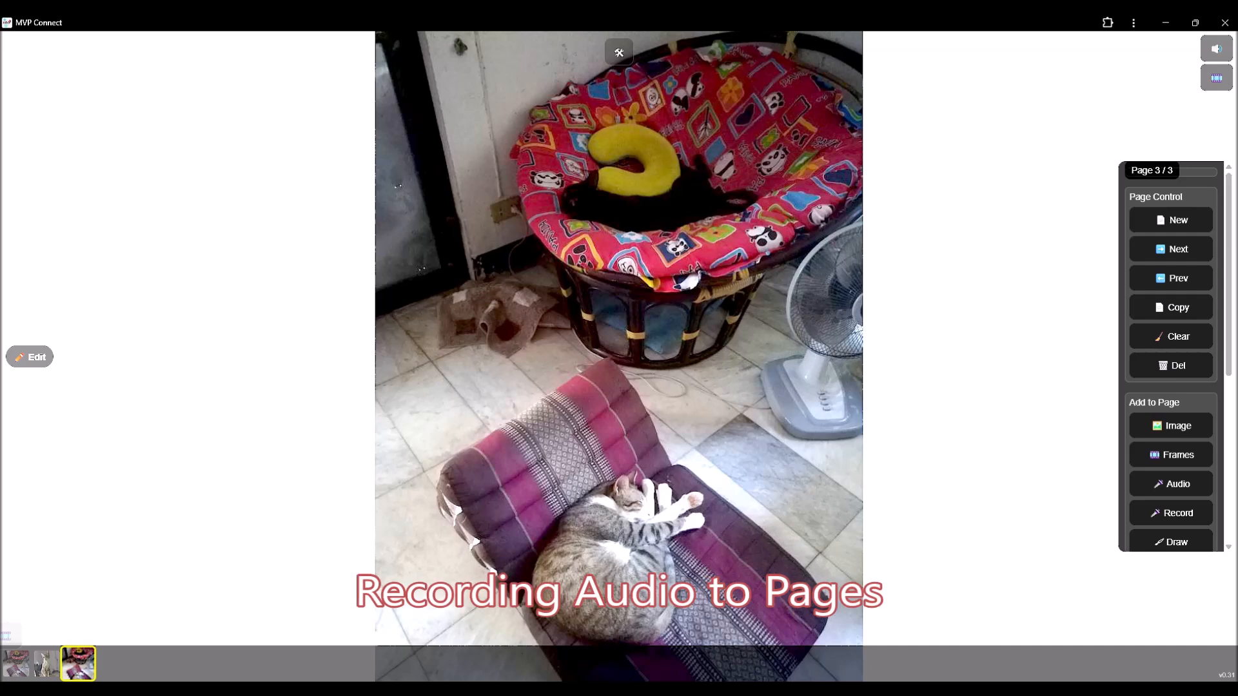
Record a new audio clip directly onto page 3, save it and play it back
scroll(1182, 394, down, 3)
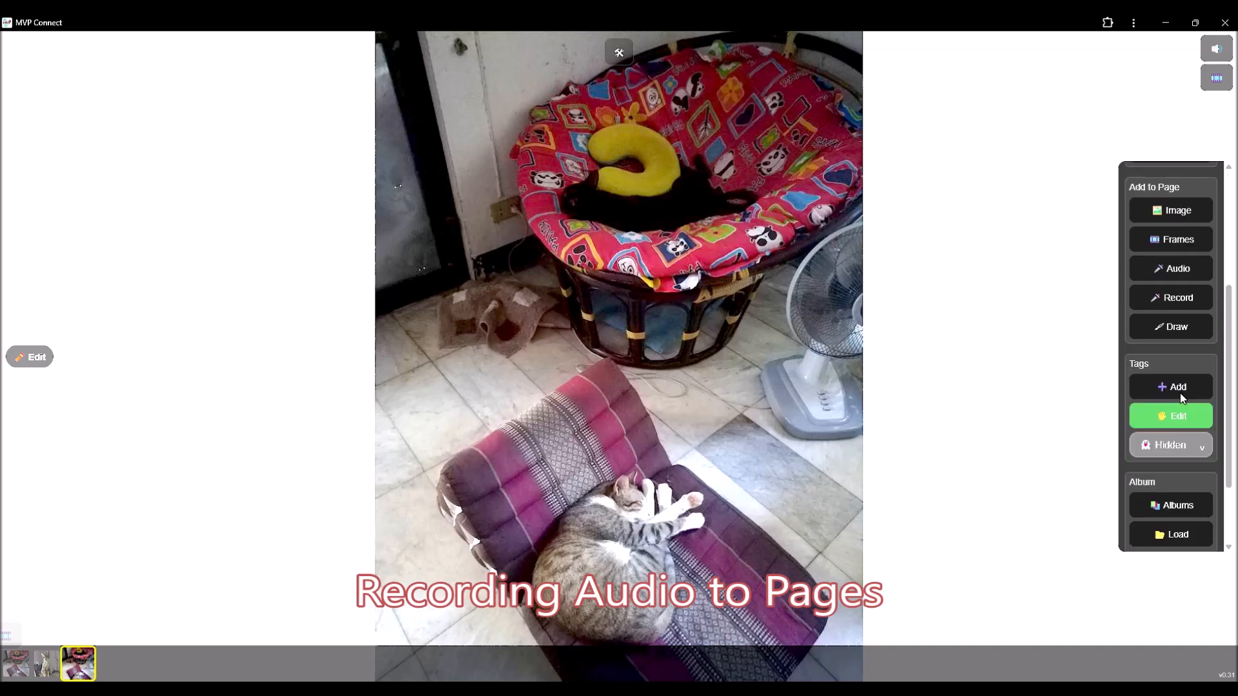
click(1174, 298)
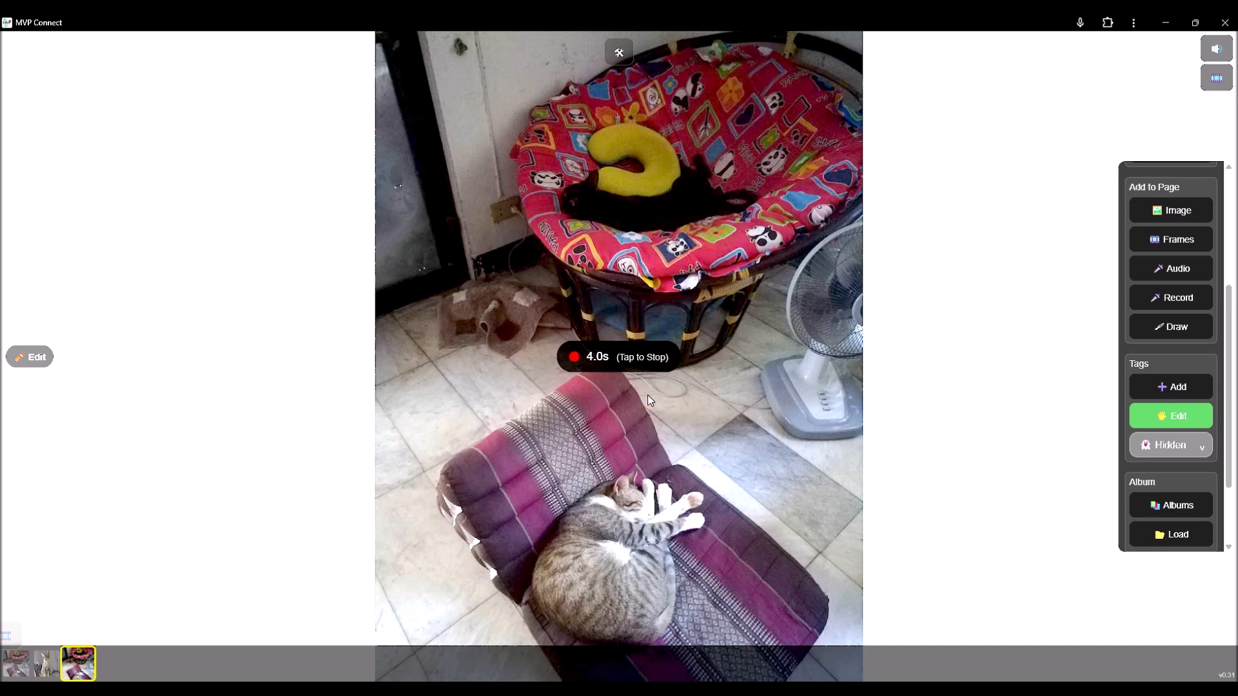
click(630, 366)
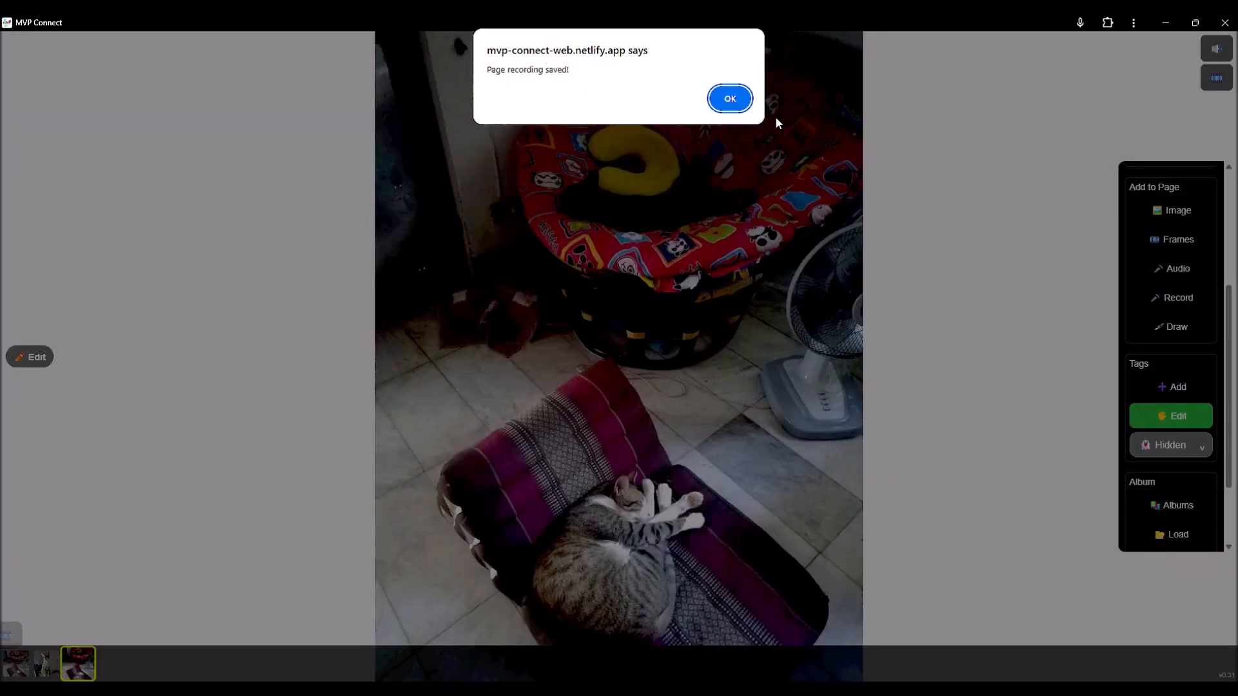
click(730, 99)
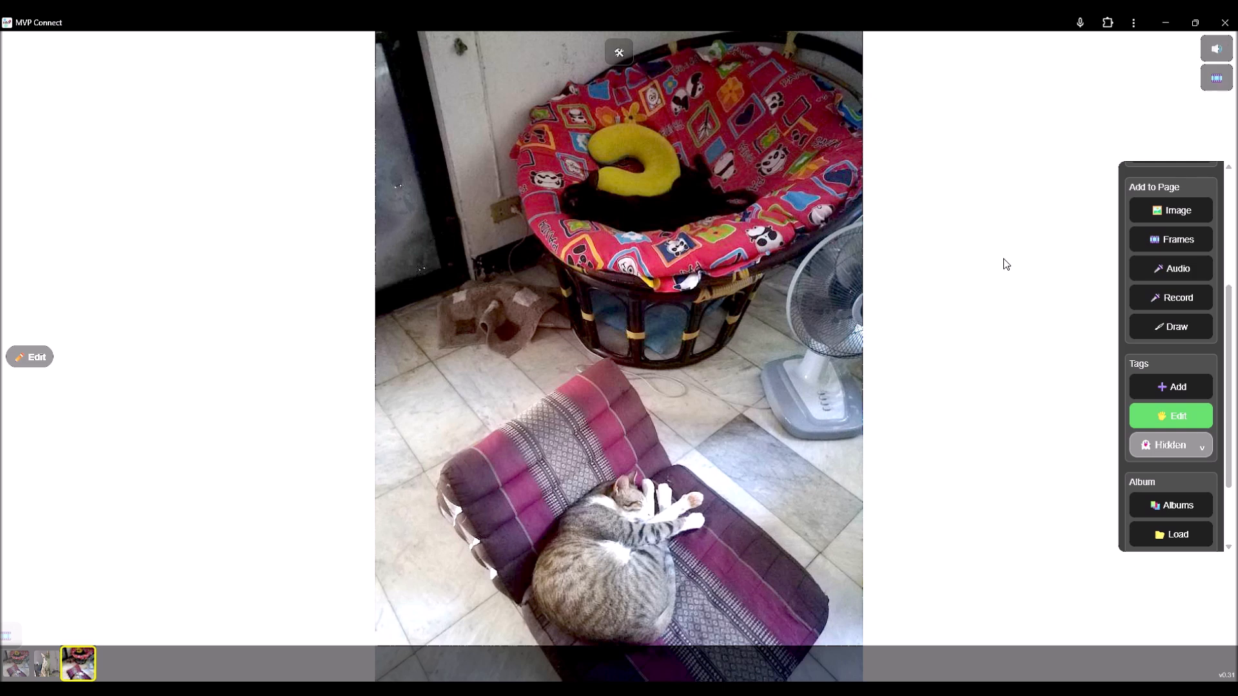
click(1215, 50)
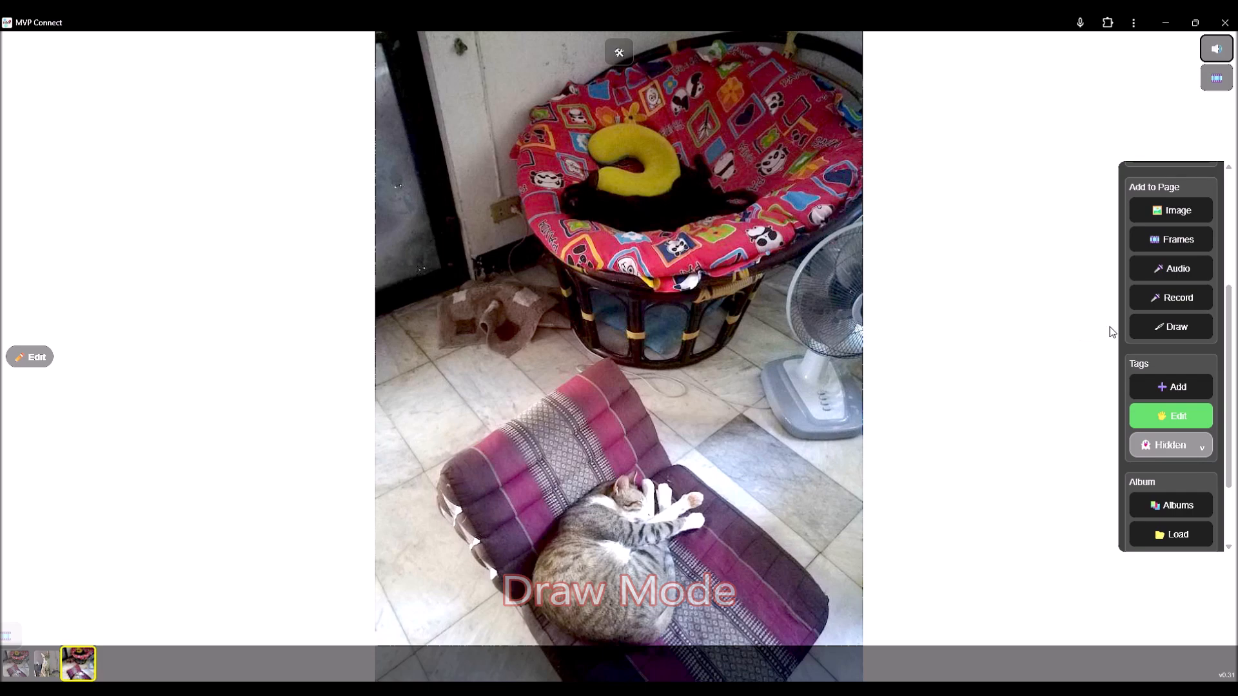
Enable draw mode for page 3, acknowledge the notice and leave editor mode
click(1162, 326)
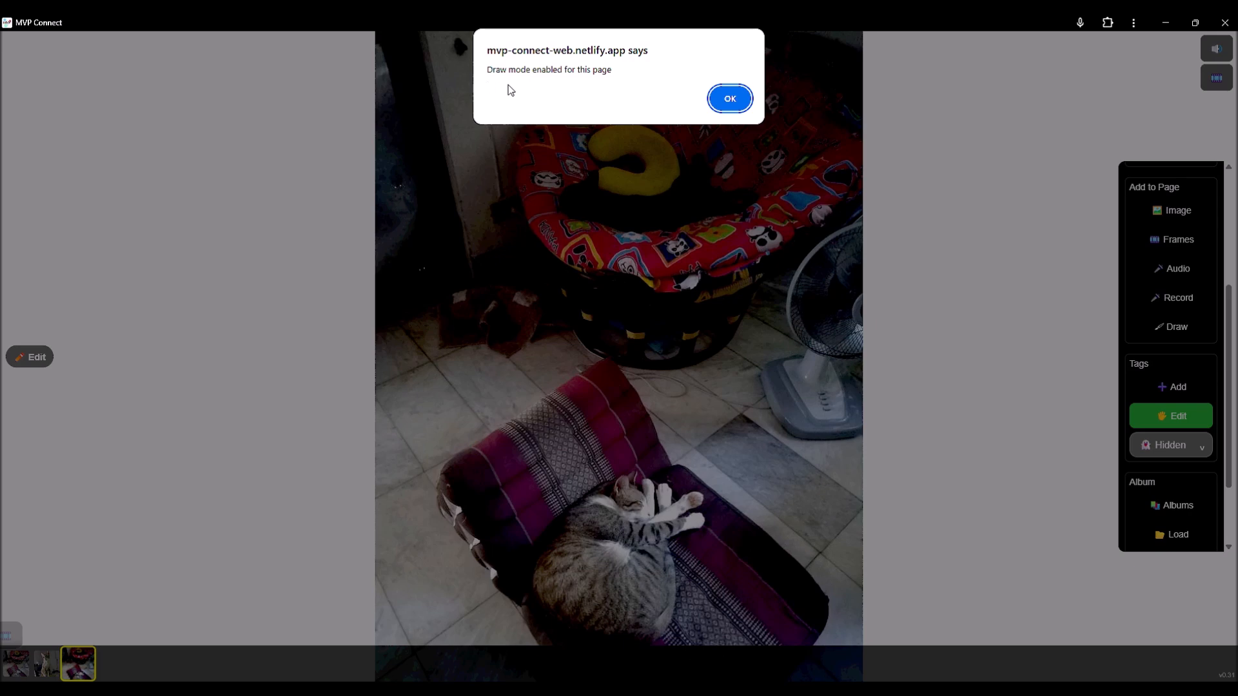
click(731, 100)
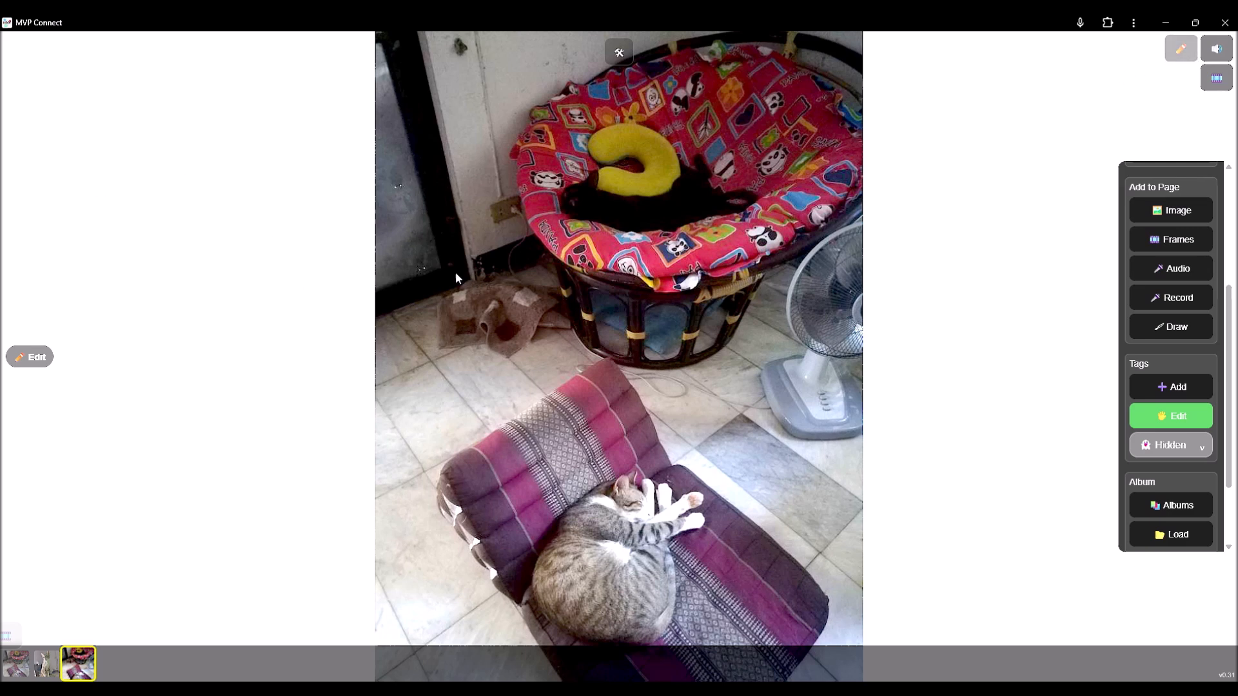
click(31, 69)
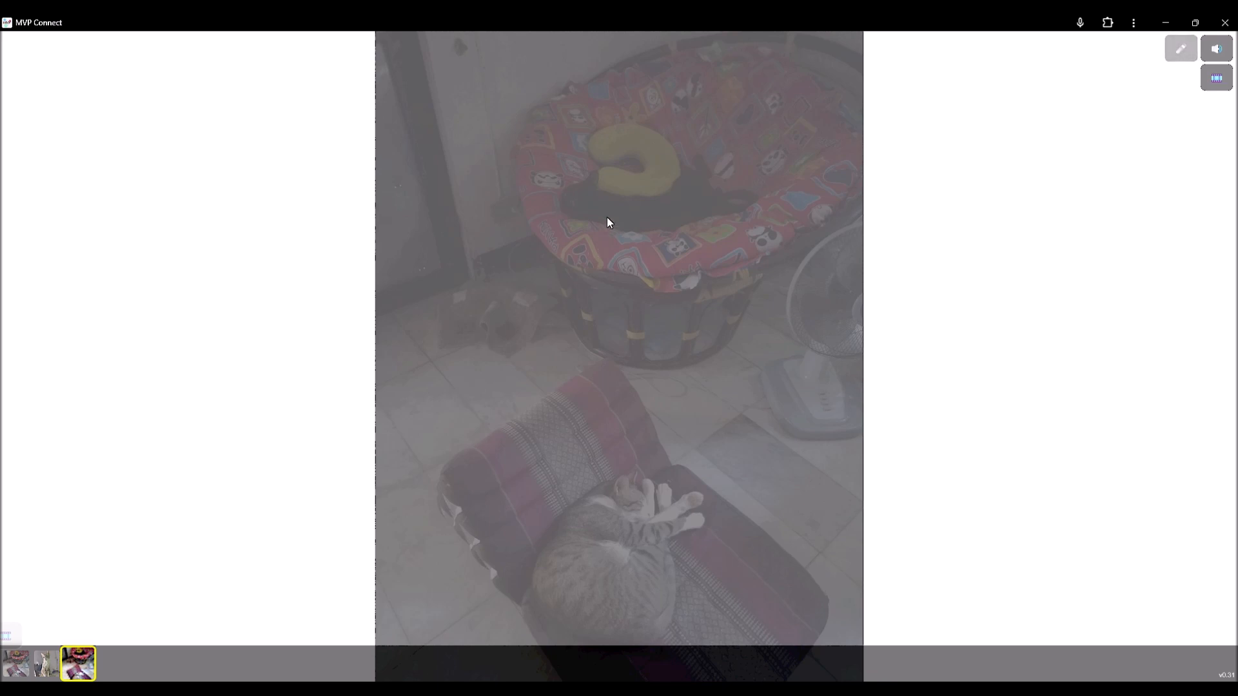
Draw freehand around both cats on page 3 to uncover them, and go back to page 2
mouse_move(579, 190)
mouse_down()
mouse_move(603, 222)
mouse_move(741, 200)
mouse_move(695, 182)
mouse_move(657, 211)
mouse_move(501, 224)
mouse_move(748, 240)
mouse_move(599, 209)
mouse_move(480, 258)
mouse_up()
mouse_move(647, 543)
mouse_down()
mouse_move(527, 554)
mouse_move(621, 508)
mouse_move(675, 575)
mouse_move(650, 507)
mouse_move(496, 515)
mouse_move(523, 492)
mouse_move(715, 584)
mouse_move(647, 579)
mouse_move(590, 508)
mouse_up()
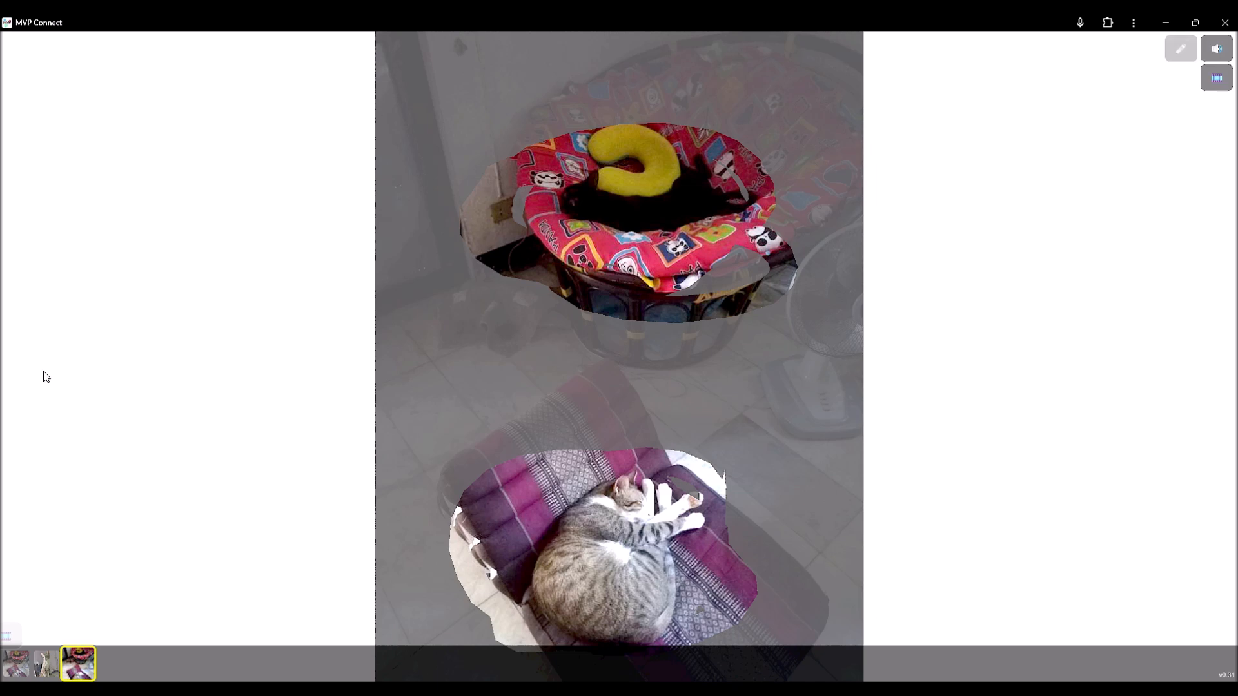
click(4, 327)
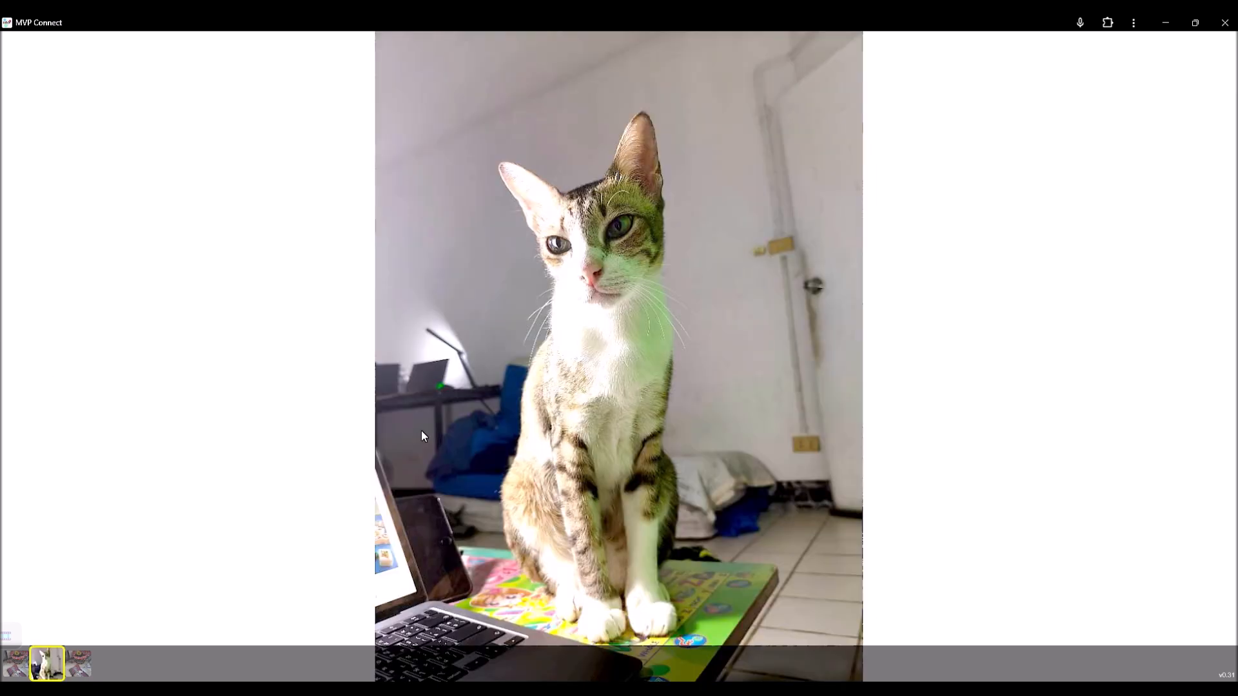
Return to page 3 in editor mode and disable draw mode for the page
click(1226, 341)
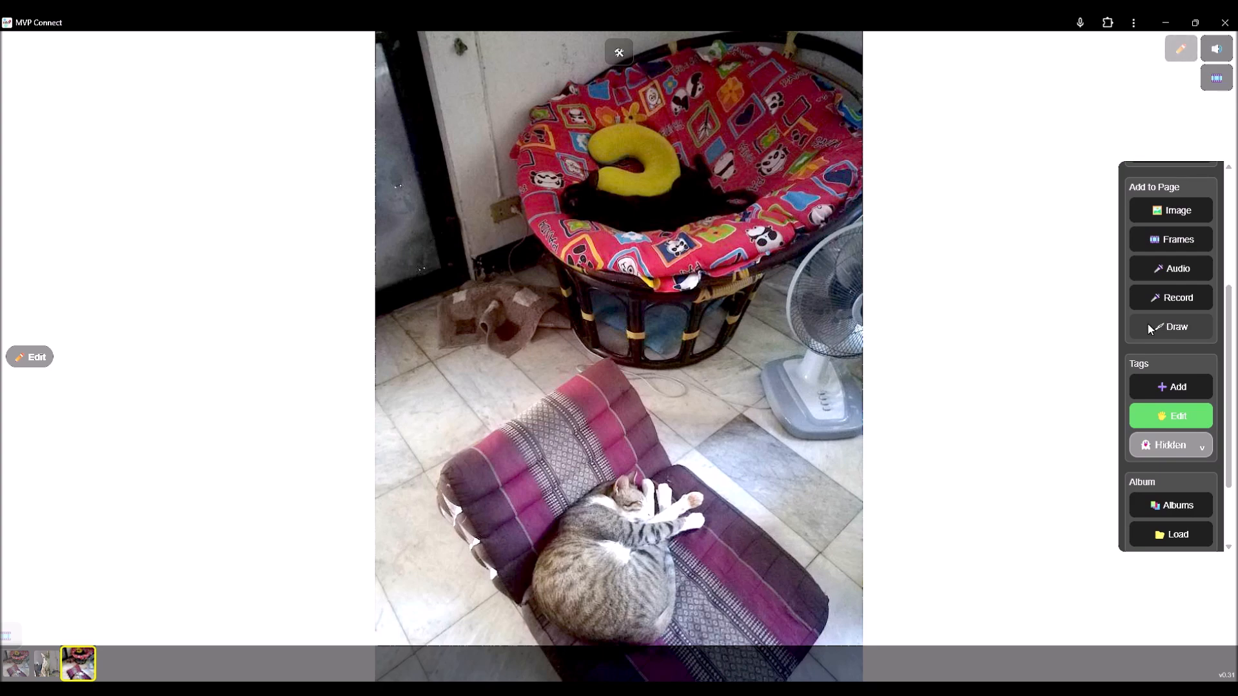
click(1148, 327)
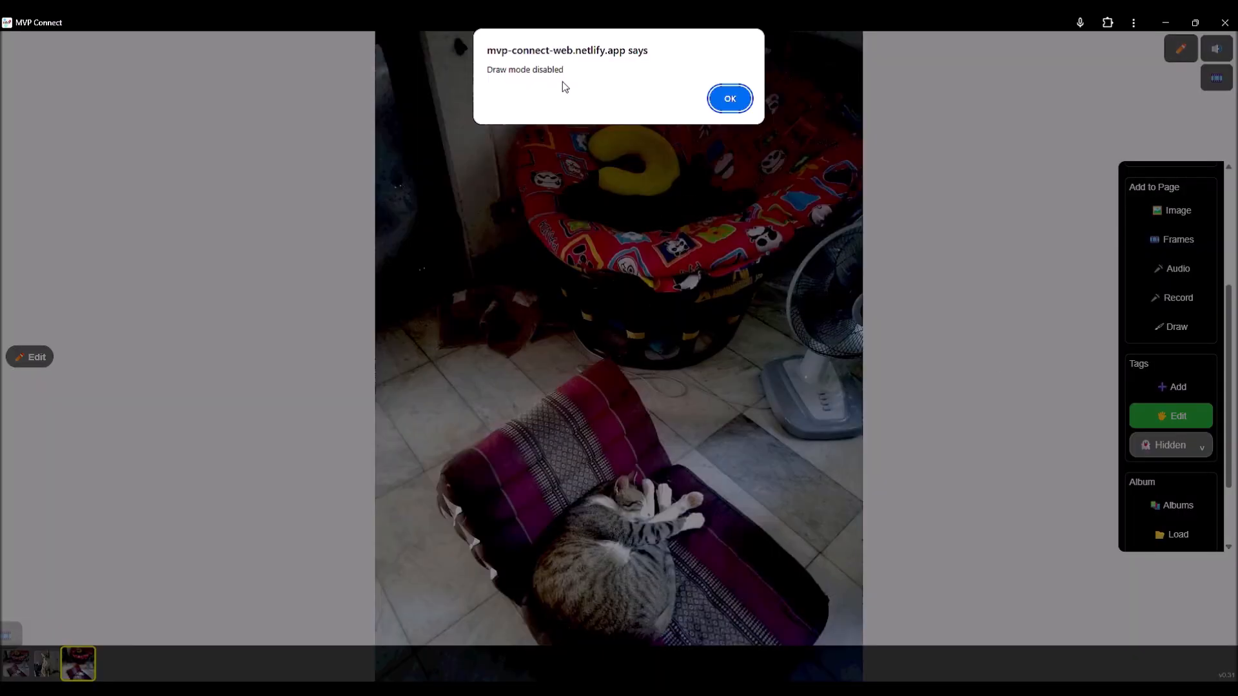
click(740, 103)
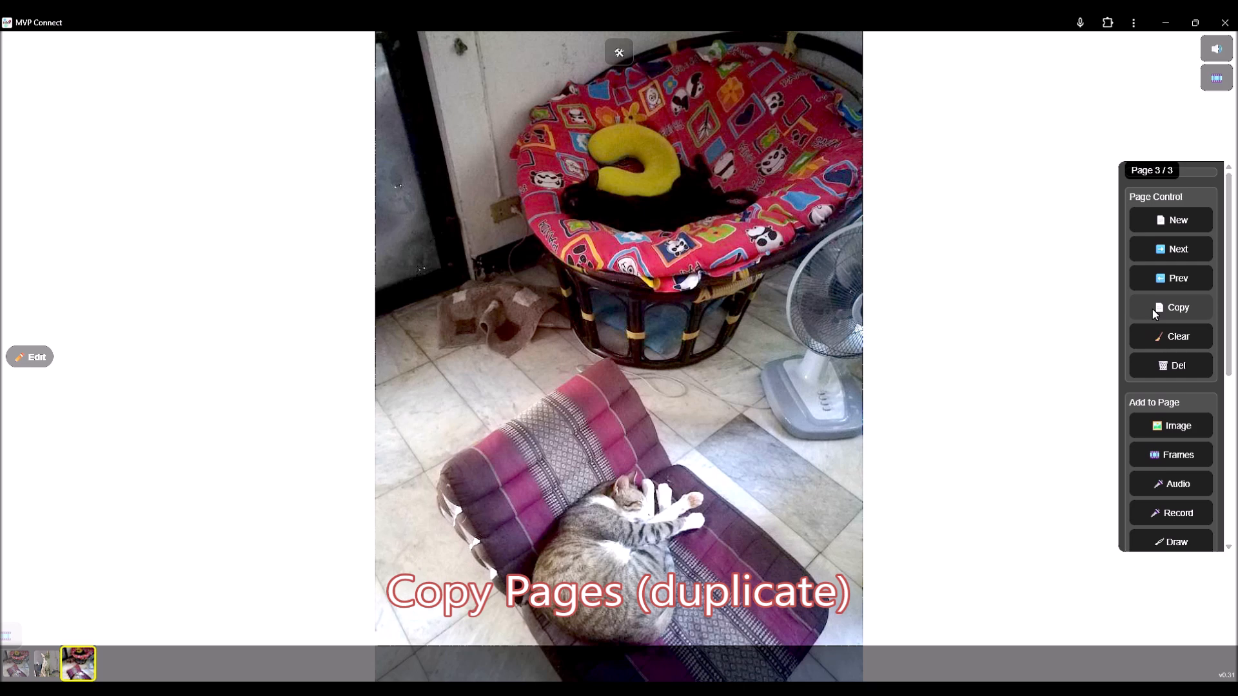
Duplicate page 3 and compare the original with its copy, including the copy's frames
click(1151, 308)
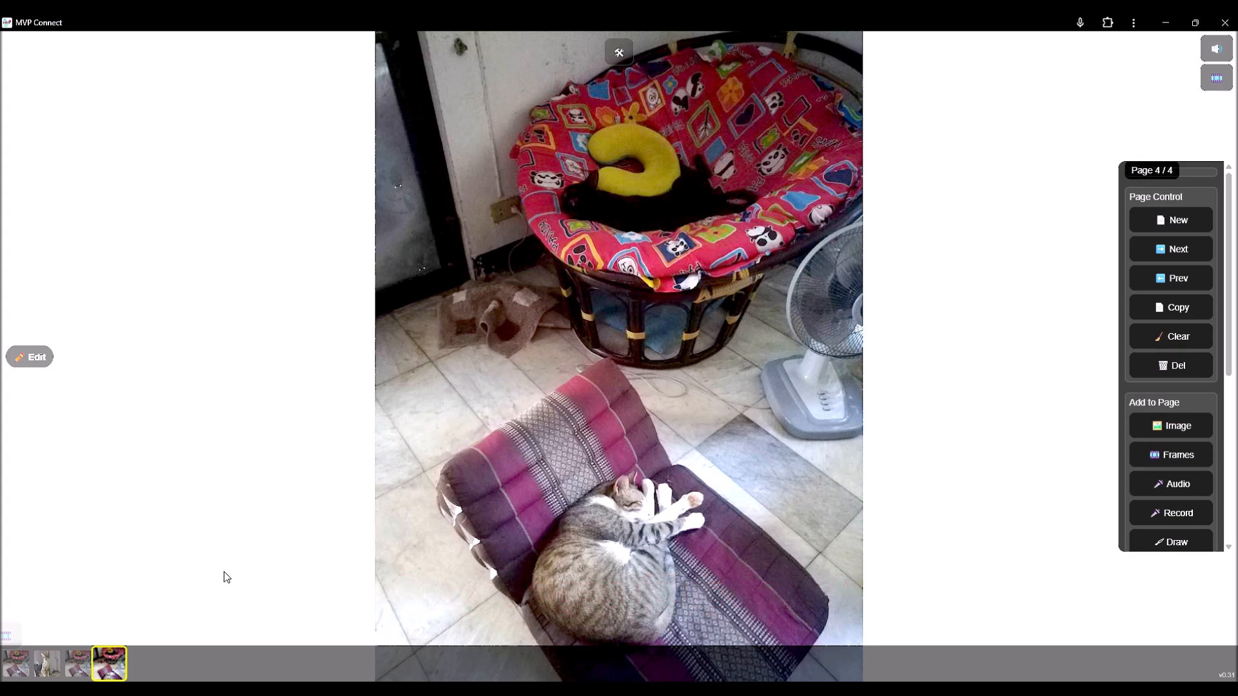
click(81, 666)
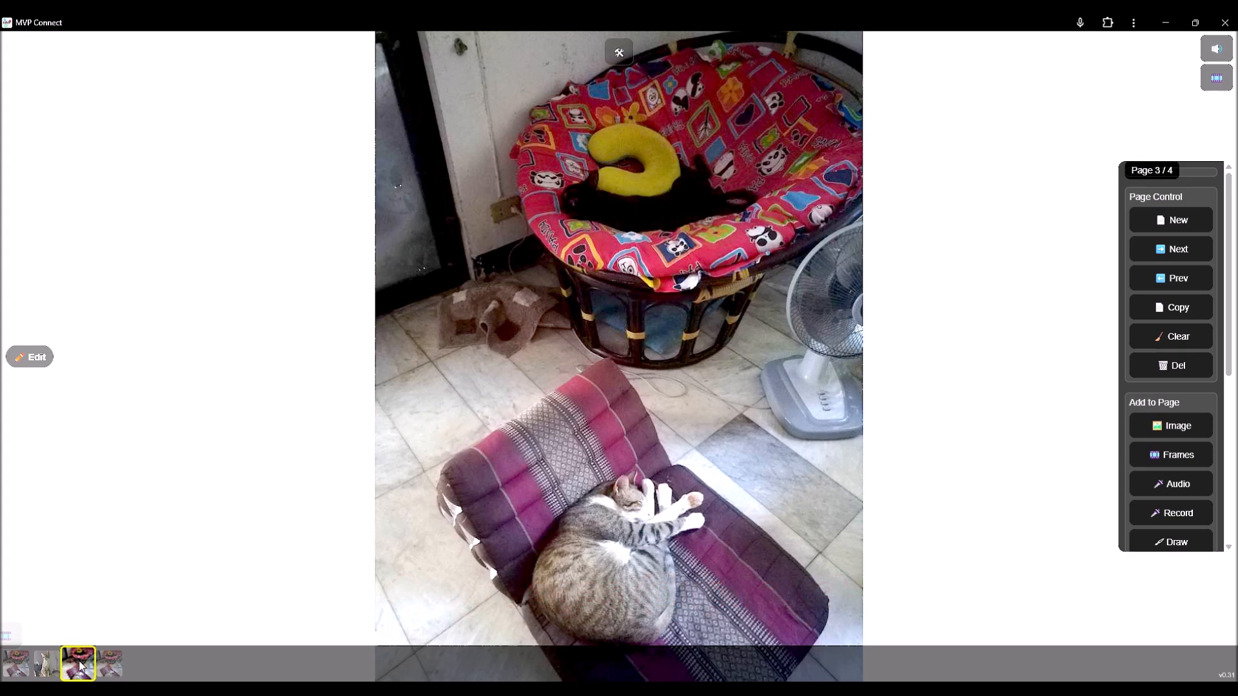
click(112, 670)
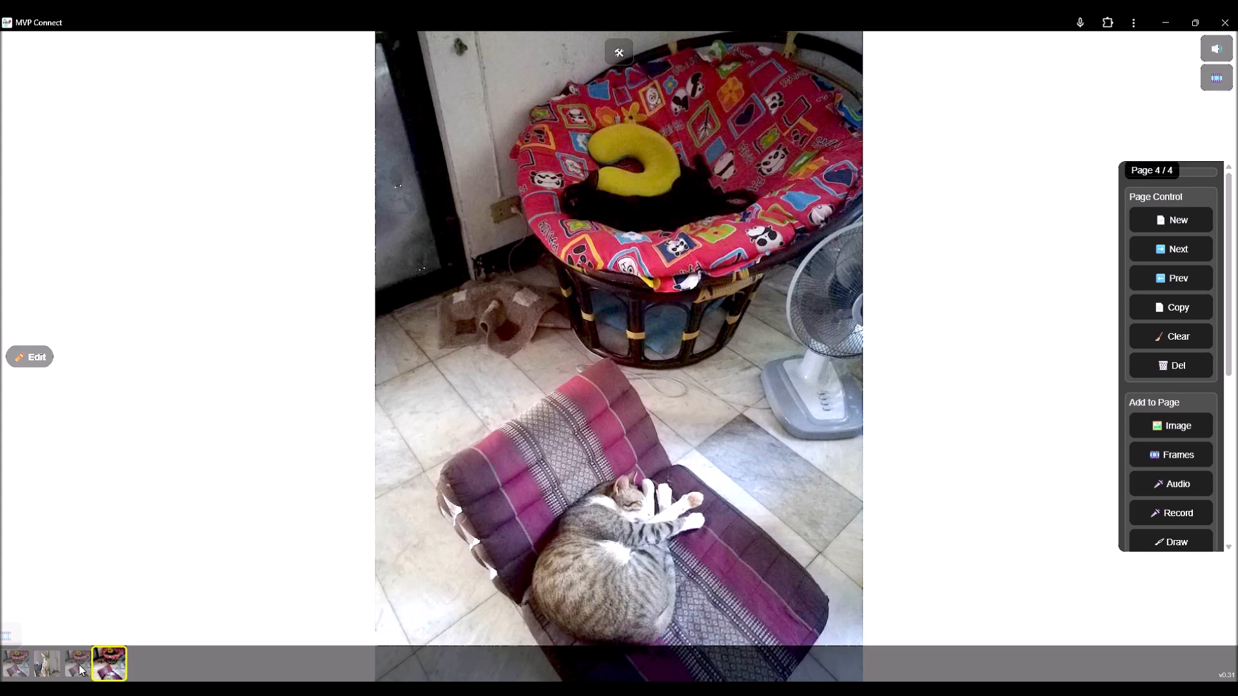
click(80, 665)
click(108, 665)
click(1216, 80)
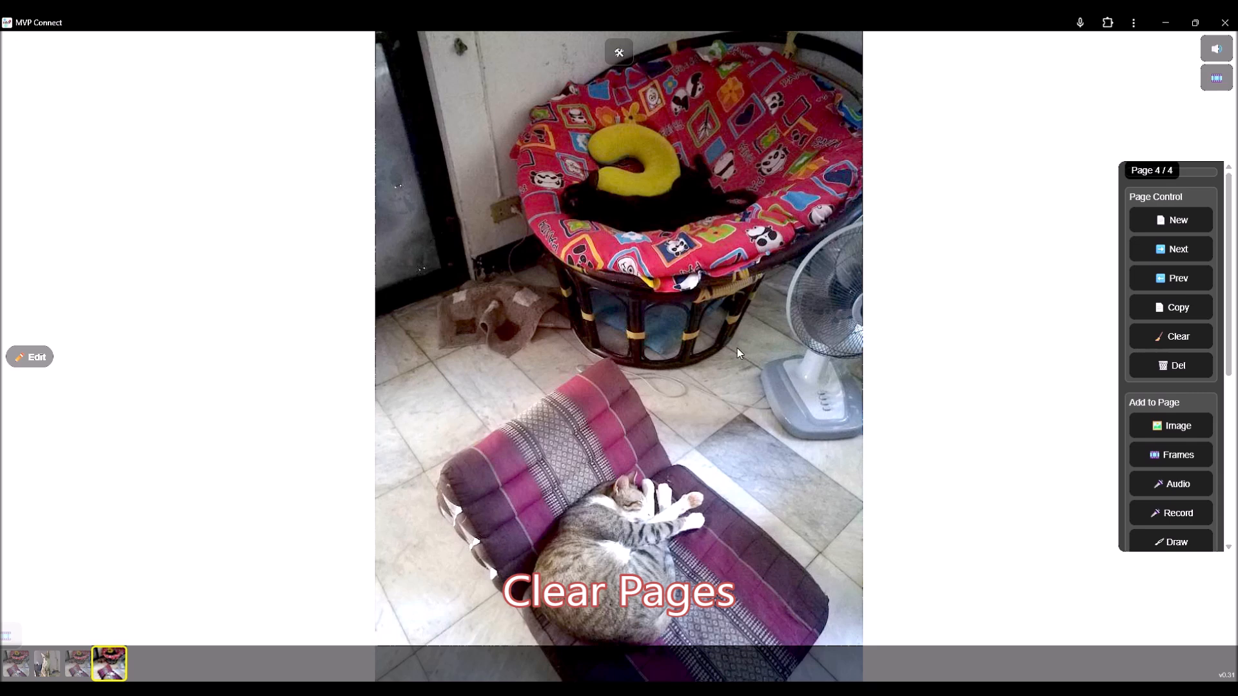
Try to clear page 4, and delete page 4 from the album
click(1149, 338)
click(1150, 334)
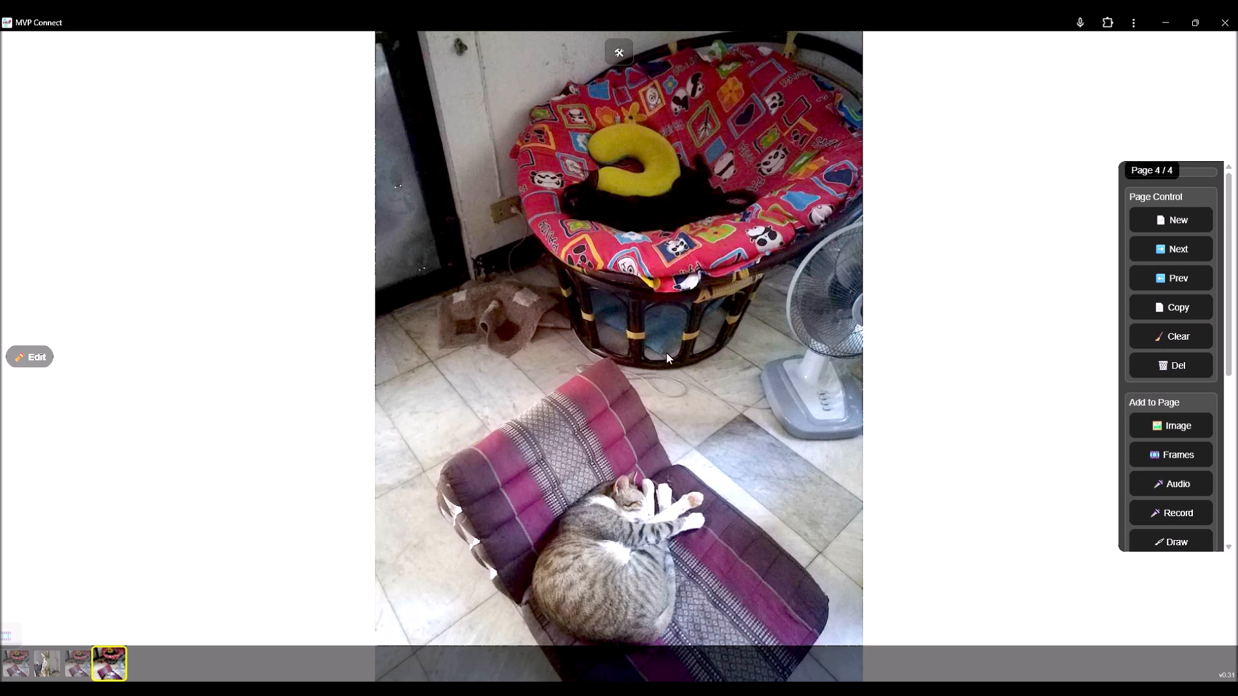
click(1164, 366)
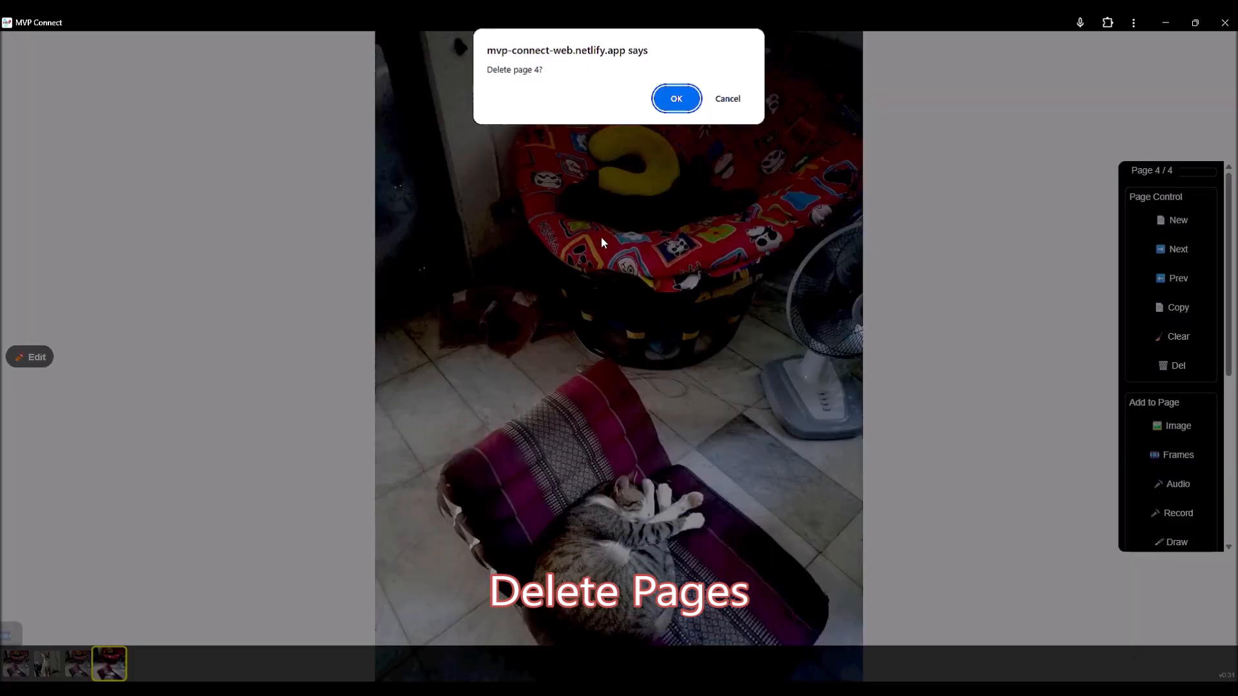
click(674, 99)
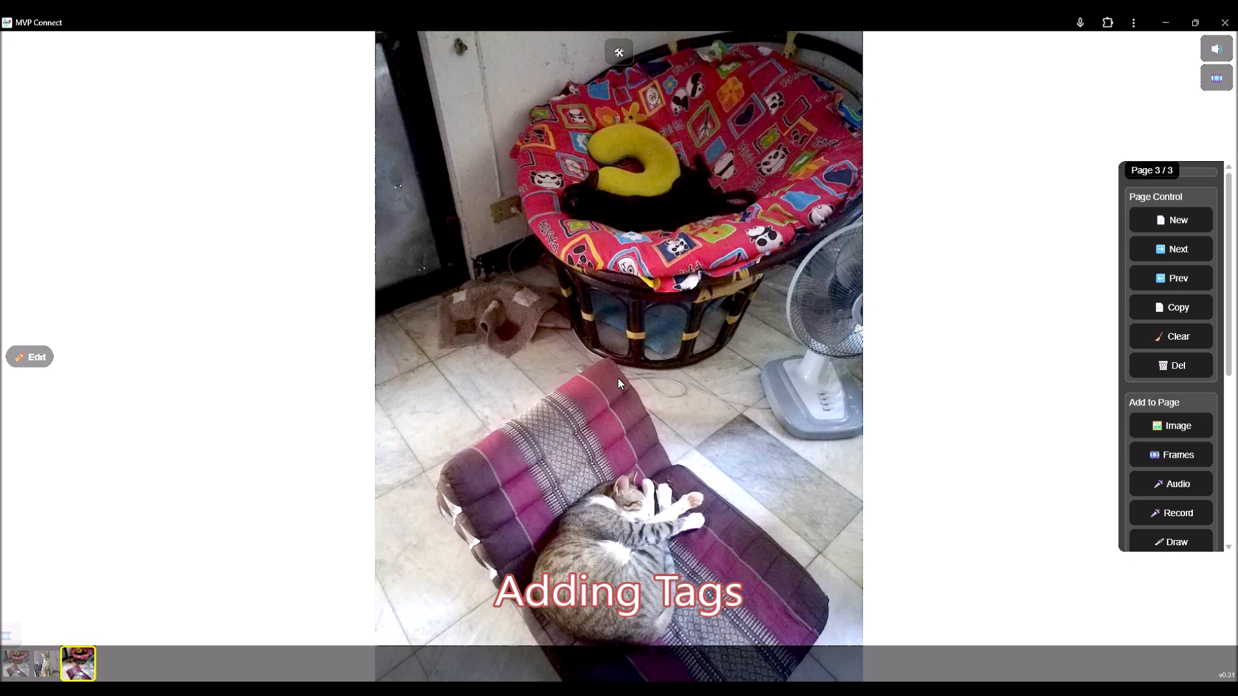
Add a tag beside the yellow pillow on page 3 and label it "Ash"
scroll(1185, 401, down, 5)
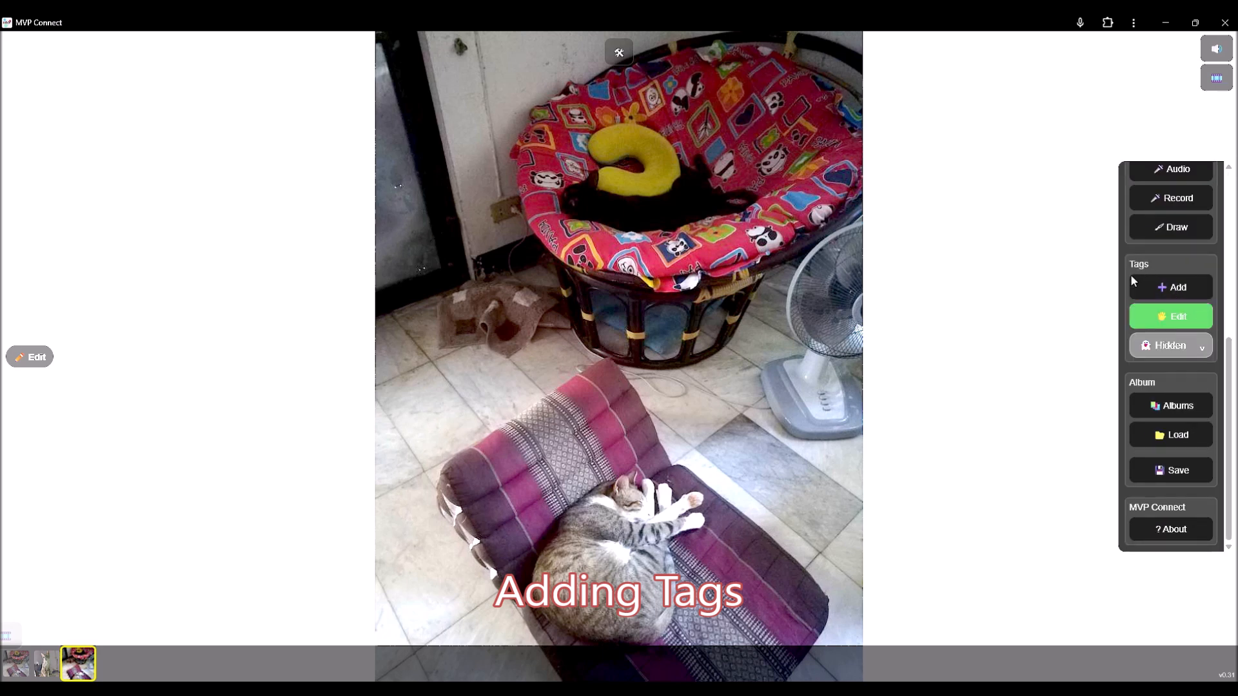
click(1165, 288)
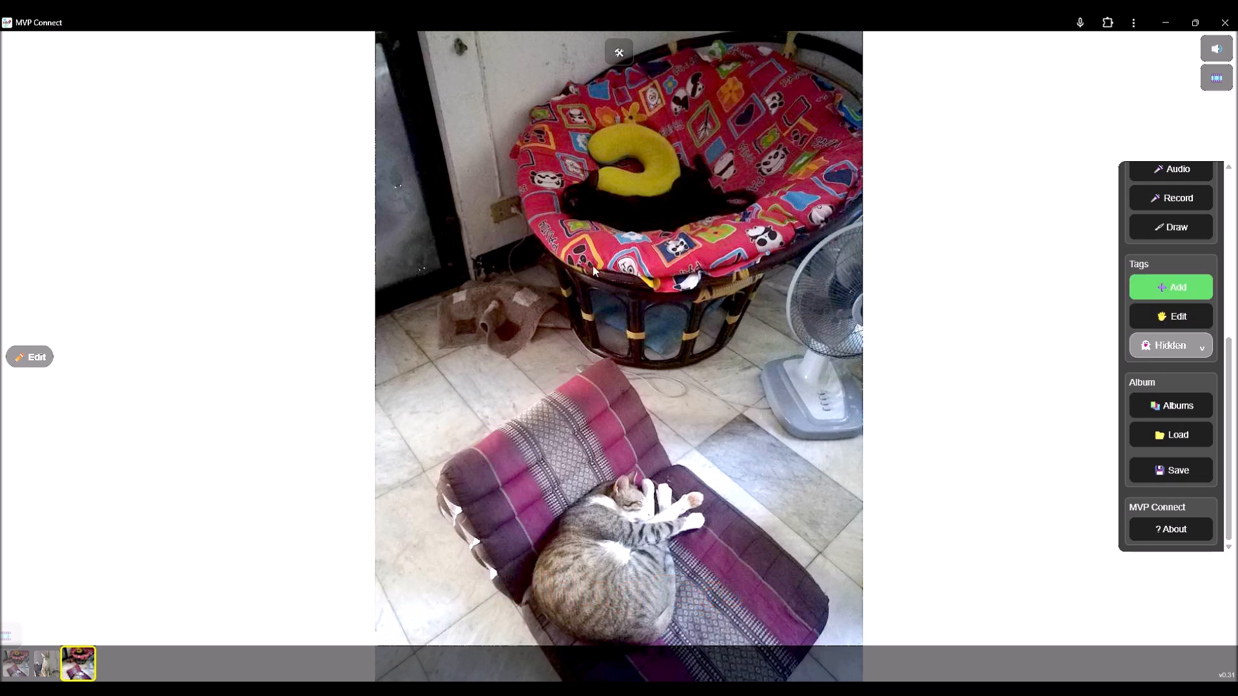
click(561, 136)
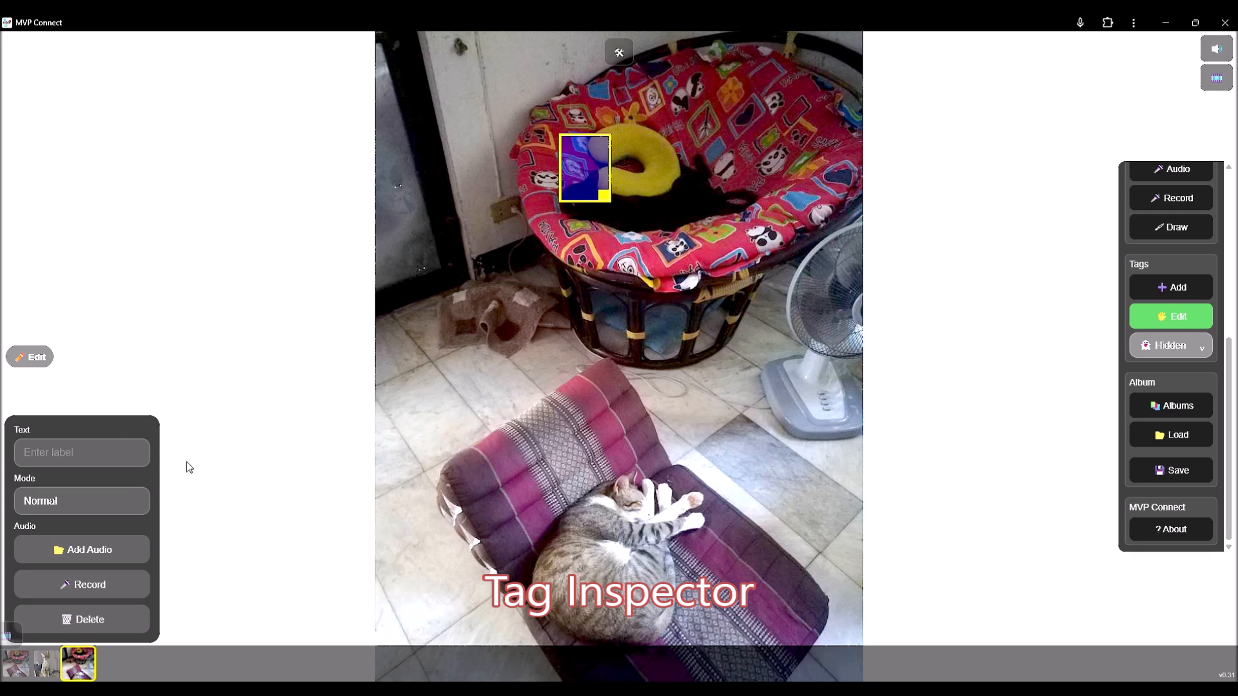
click(77, 452)
text(Ash)
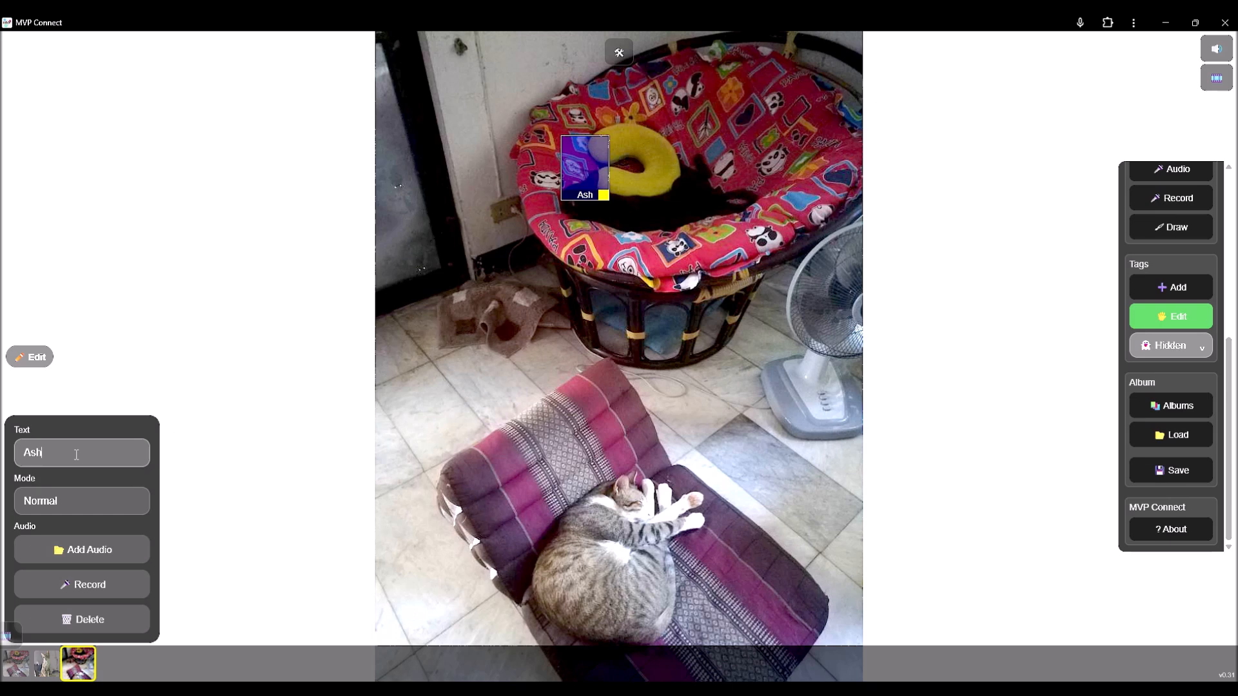
View the mode options of the small Ash tag and delete the tag
click(106, 501)
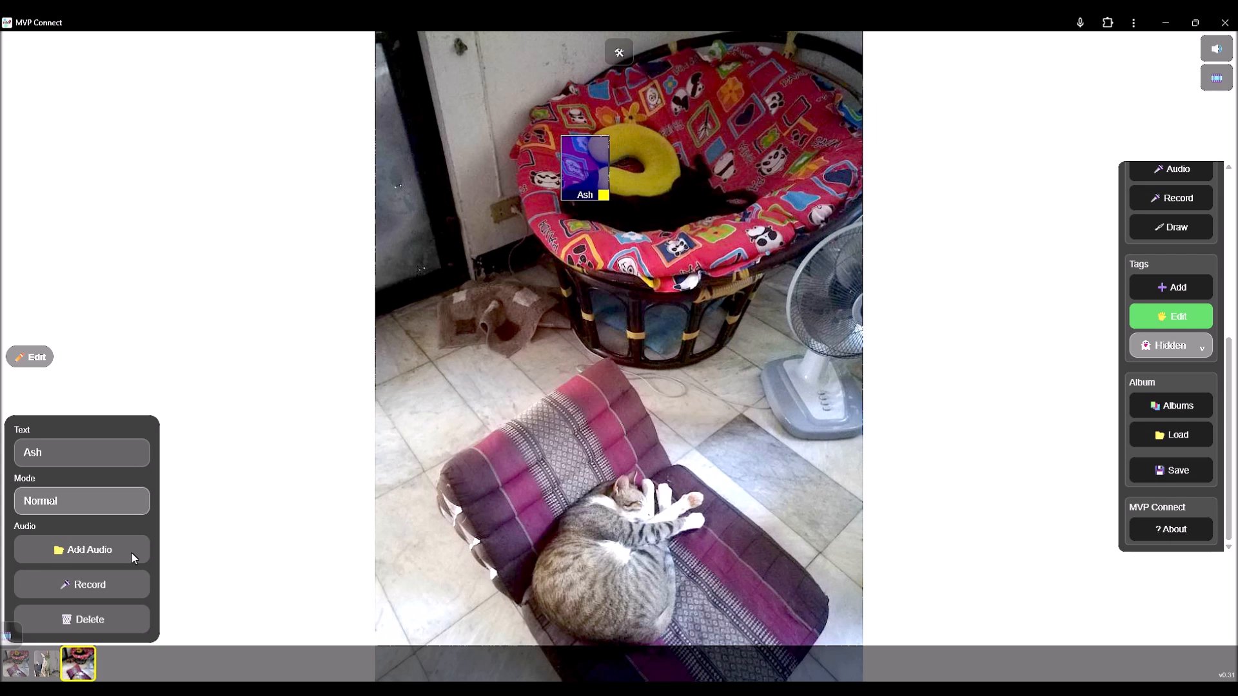
click(124, 618)
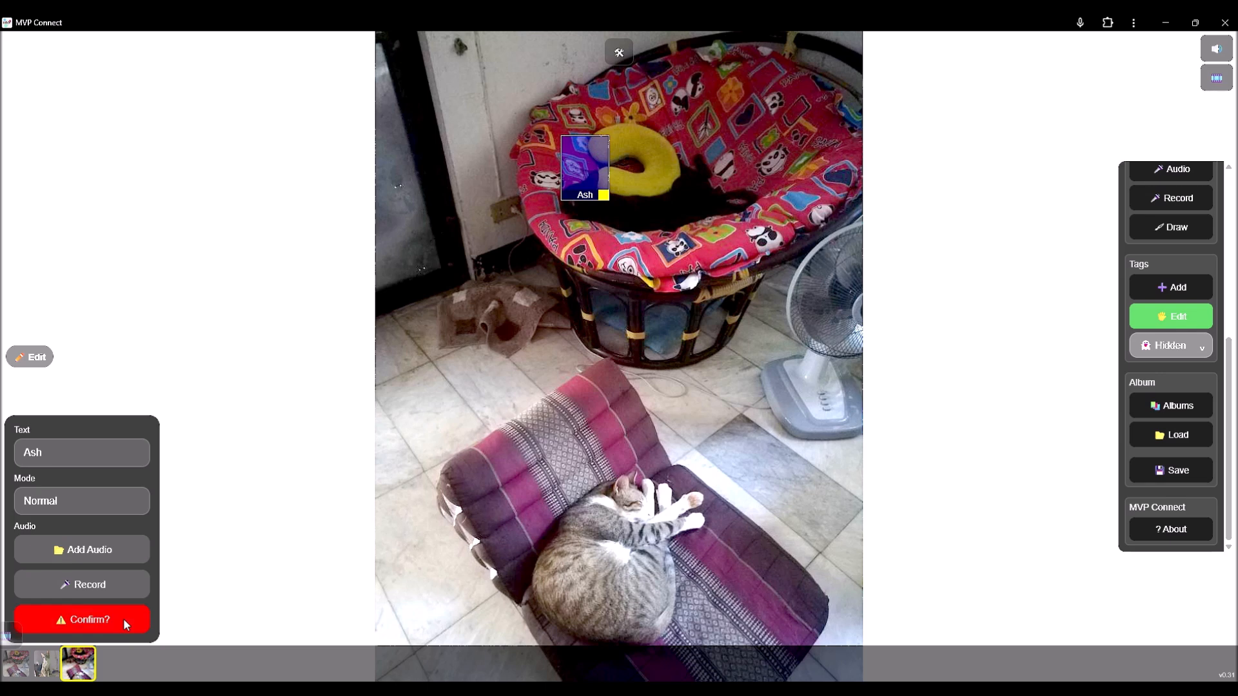
click(122, 618)
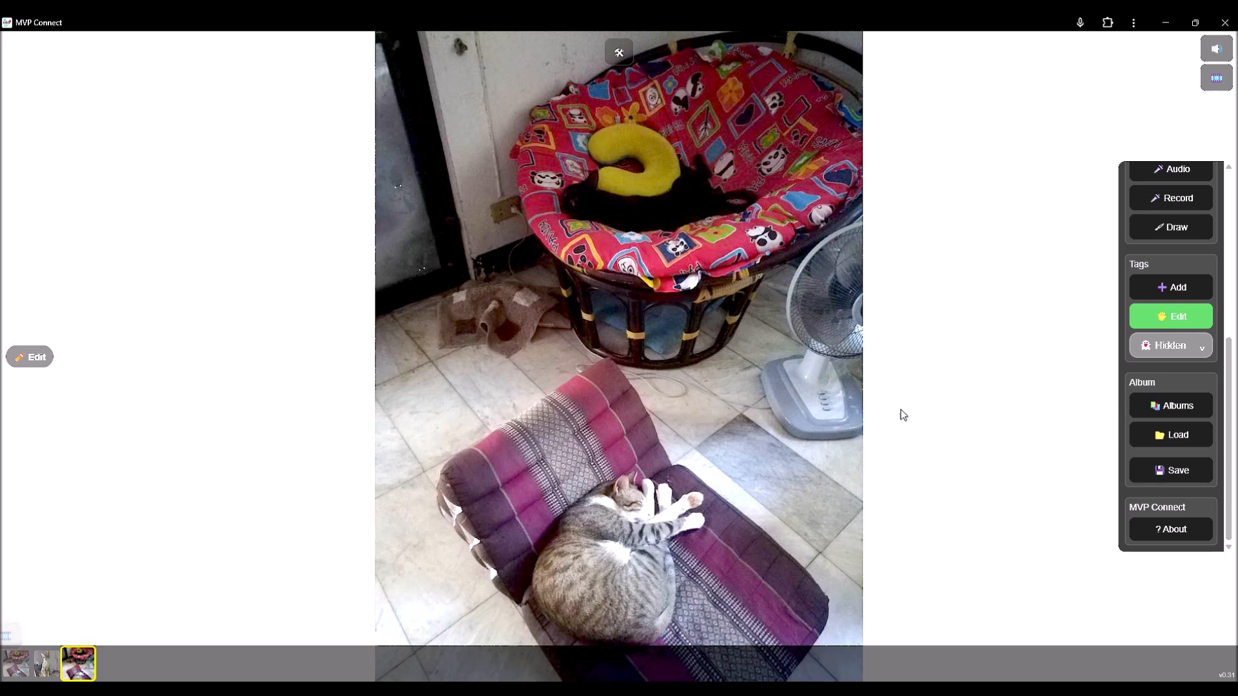
Add one tag covering the black cat in the round chair and another covering the tabby on the cushion
click(1147, 289)
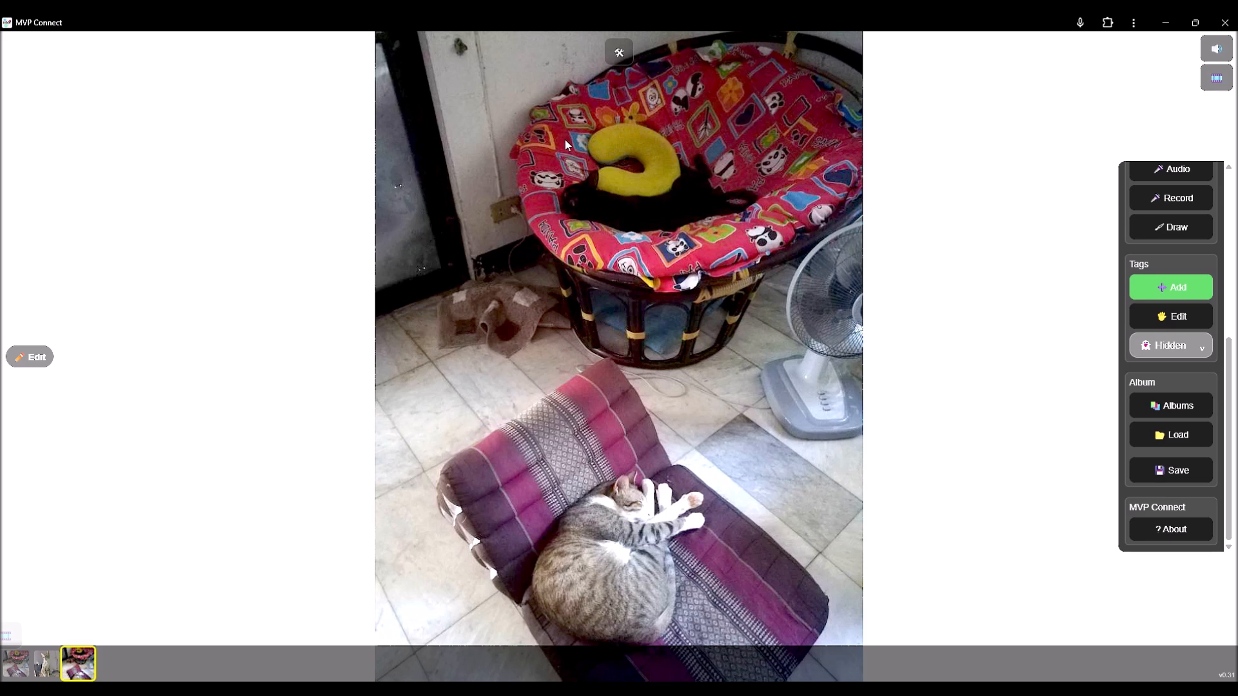
click(565, 141)
drag(621, 211, 649, 201)
click(1160, 287)
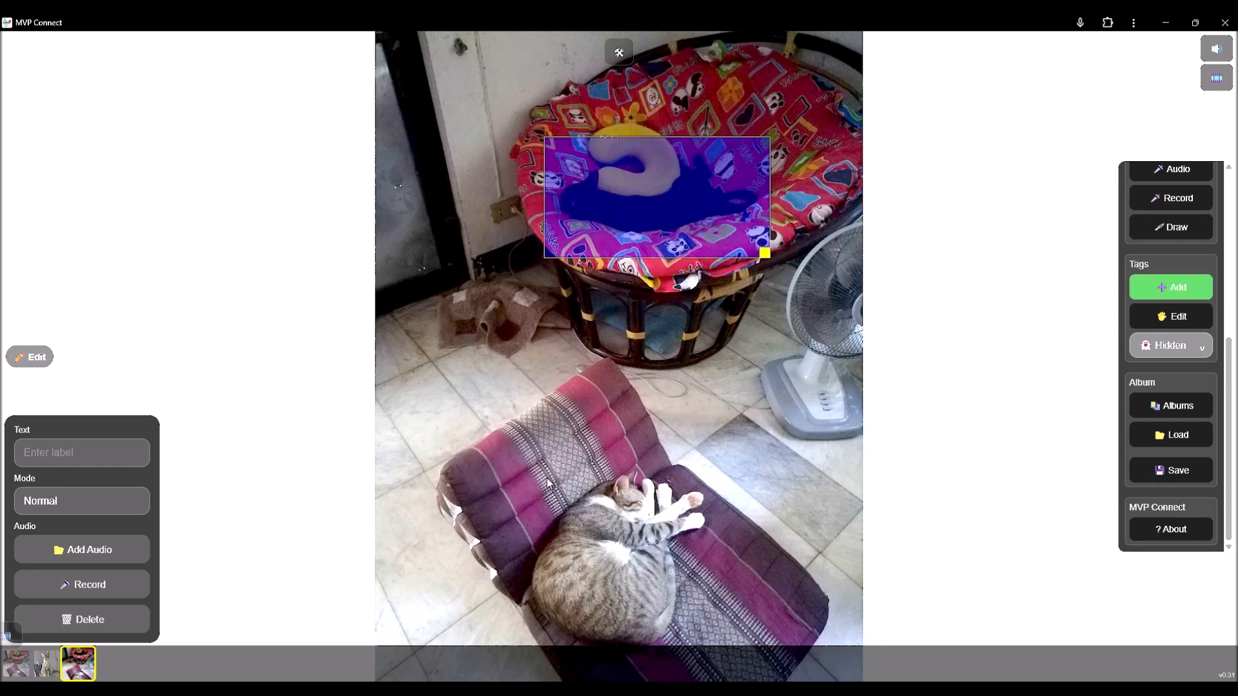
click(528, 462)
drag(571, 520, 747, 655)
Label the tag over the tabby "Bob" and the tag over the black cat "Ash"
click(657, 570)
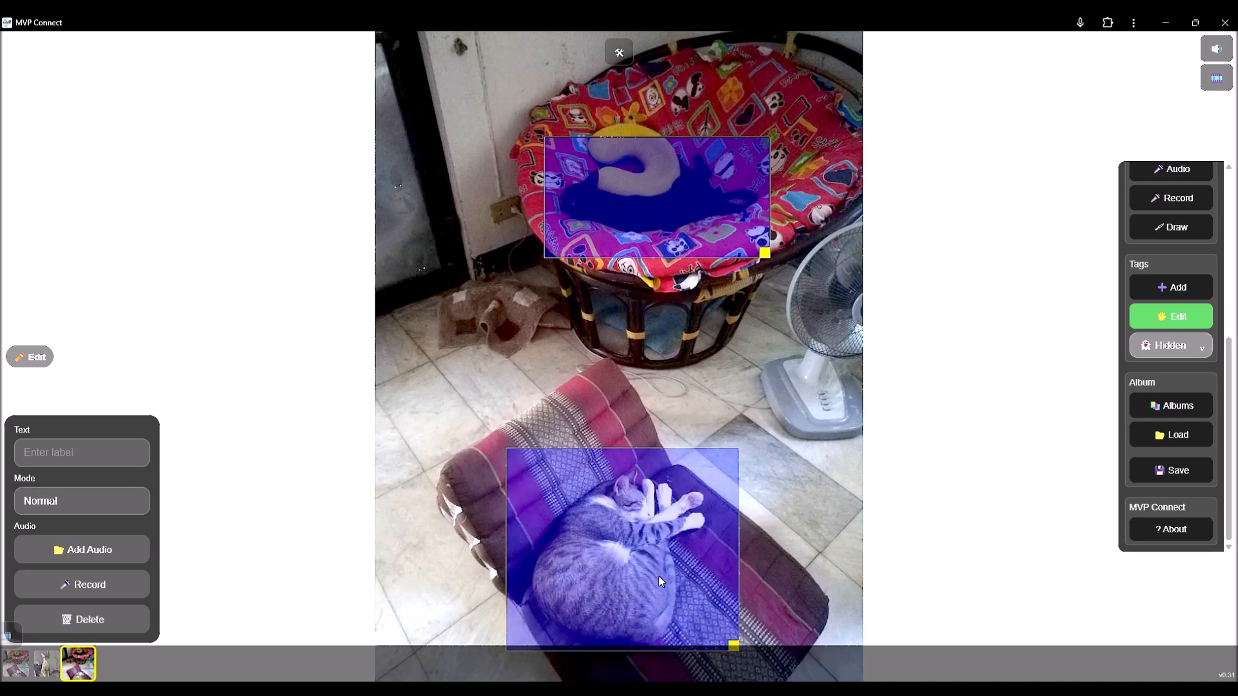
click(58, 454)
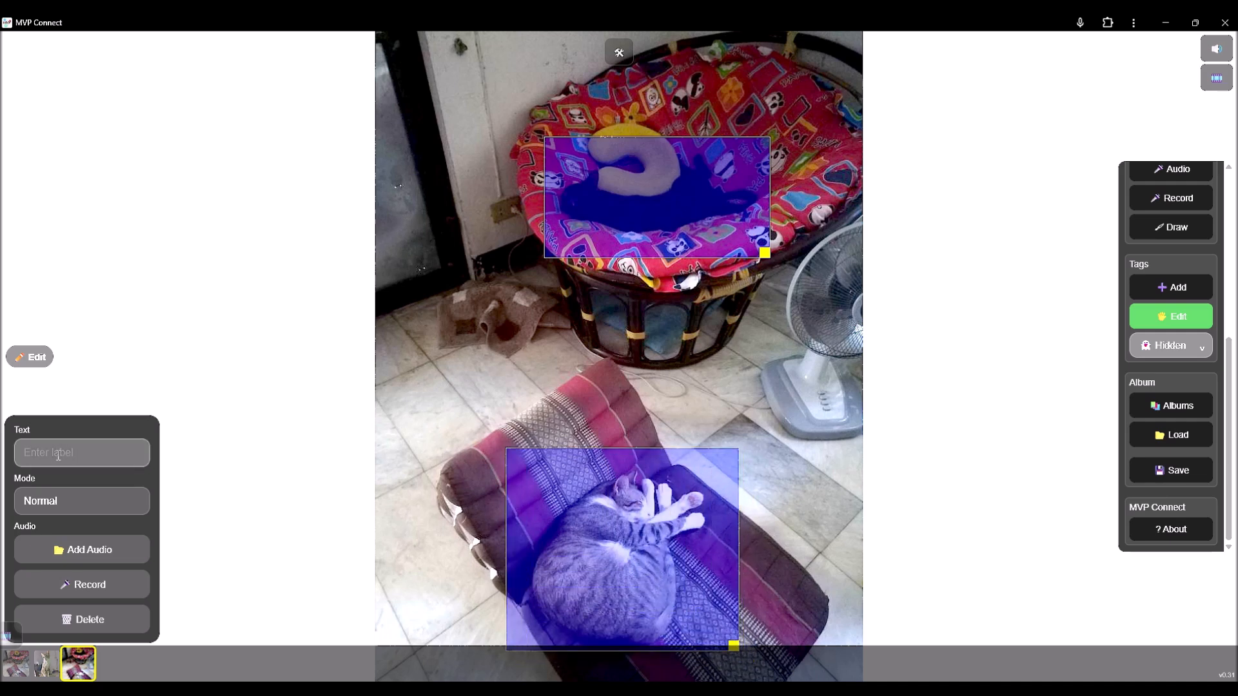
text(Bob)
click(724, 211)
text(Ash)
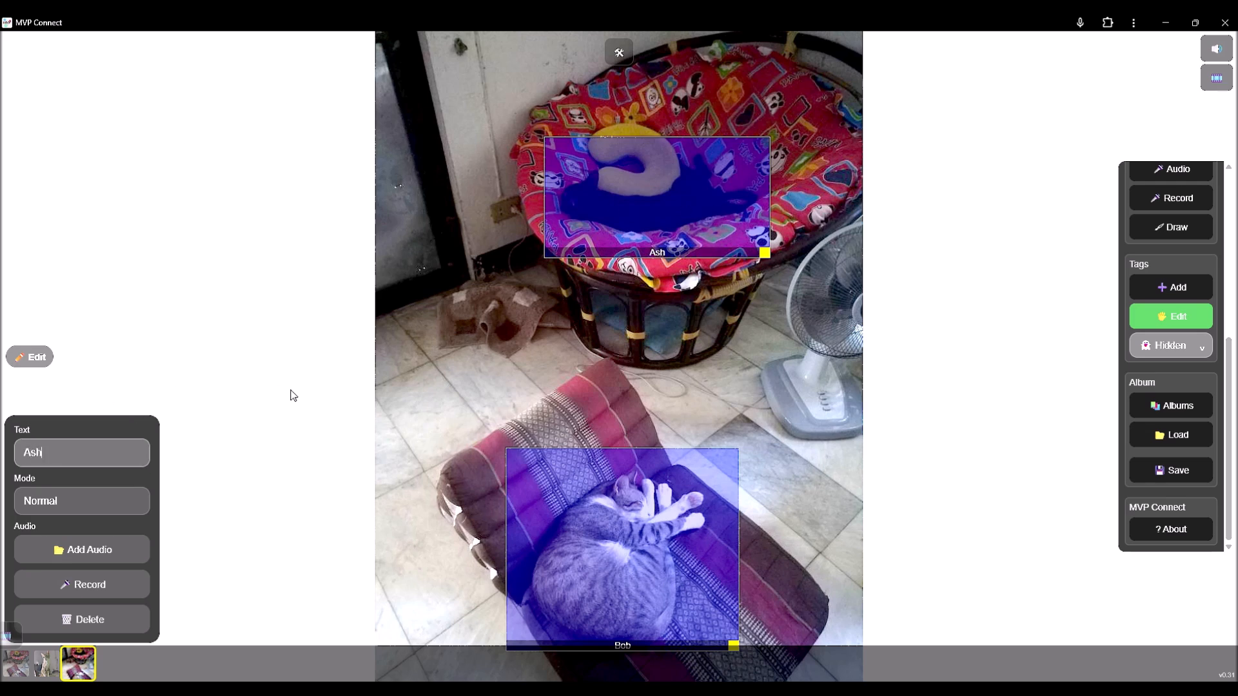
click(294, 400)
click(555, 547)
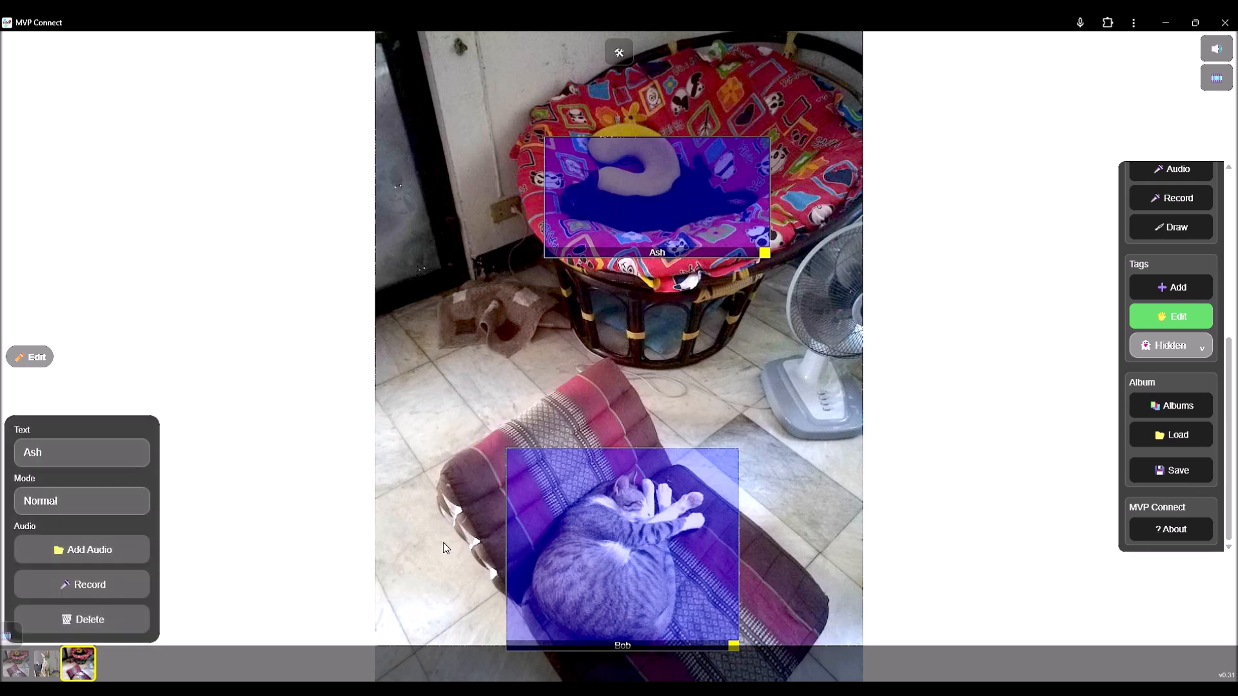
Leave editor mode and test the tags on both cats by displaying their labels alternately
click(335, 158)
click(26, 58)
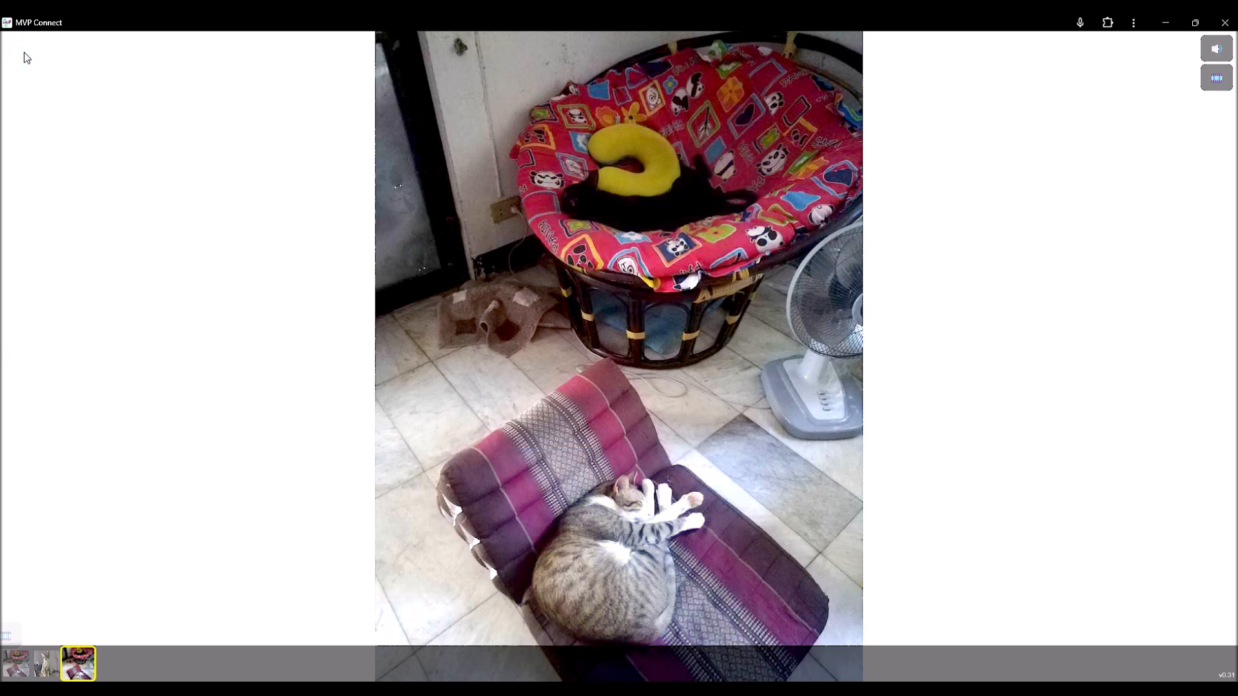
click(635, 193)
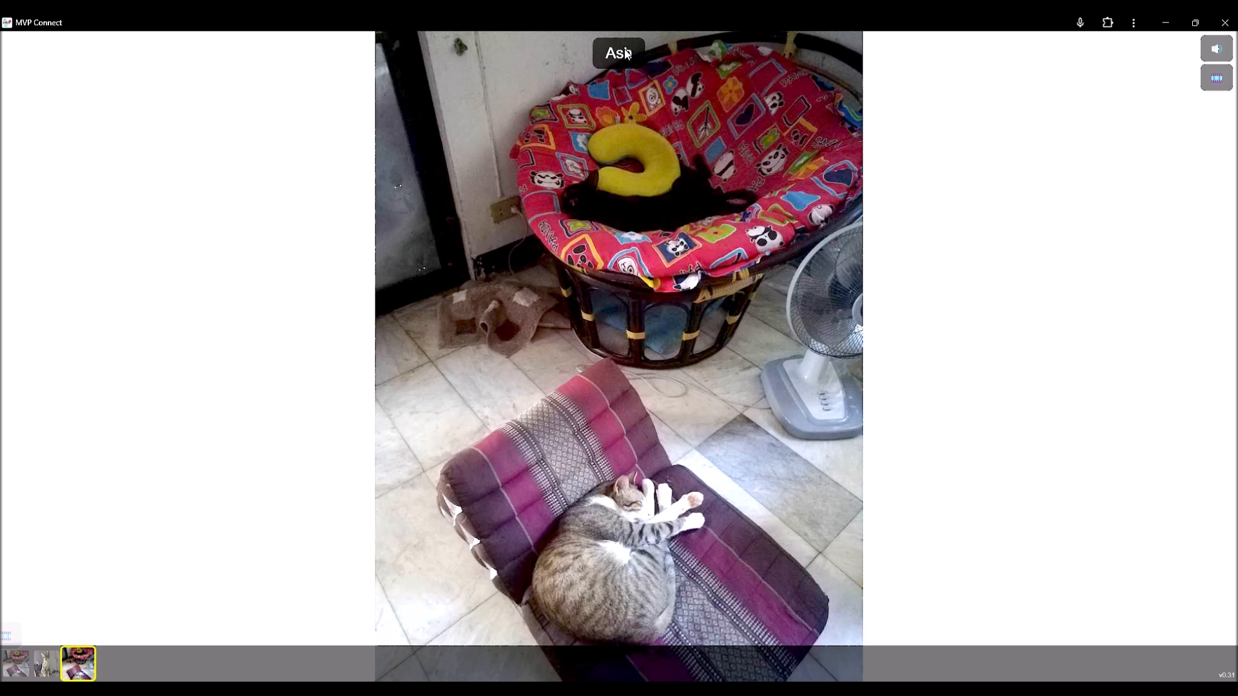
click(628, 545)
click(628, 188)
click(609, 550)
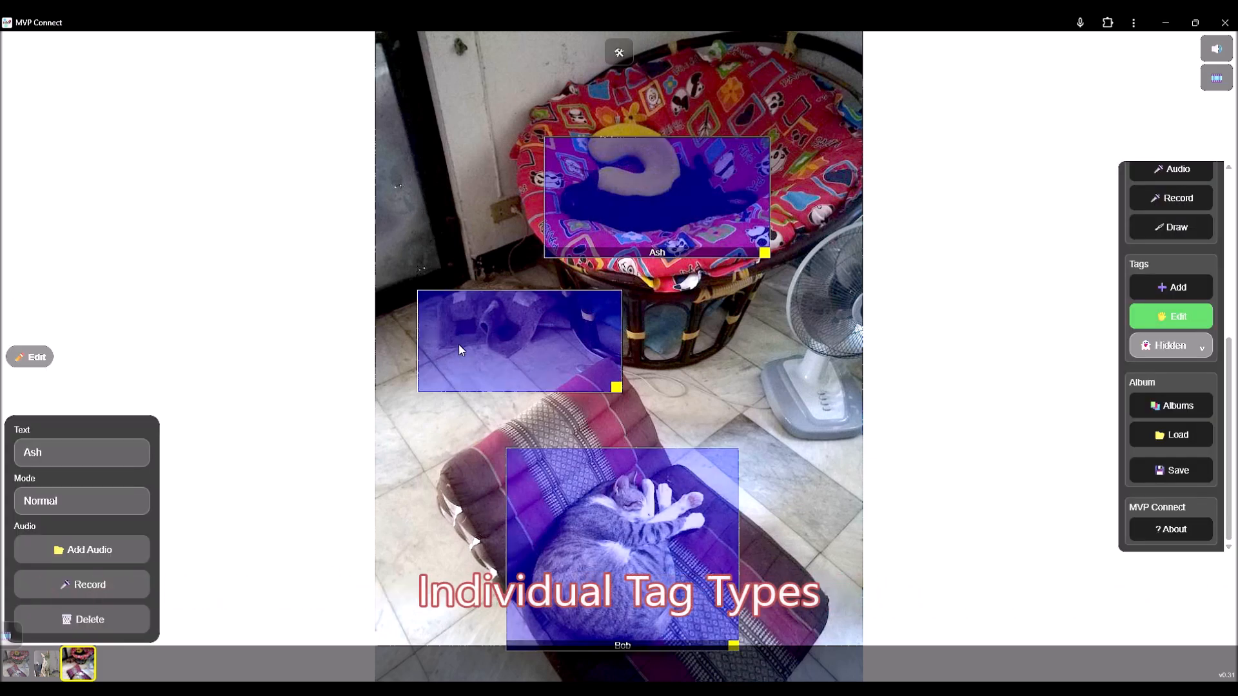
Set the Ash tag's mode to Correct, and position the third tag over the floor rug with the label "Rug"
click(91, 512)
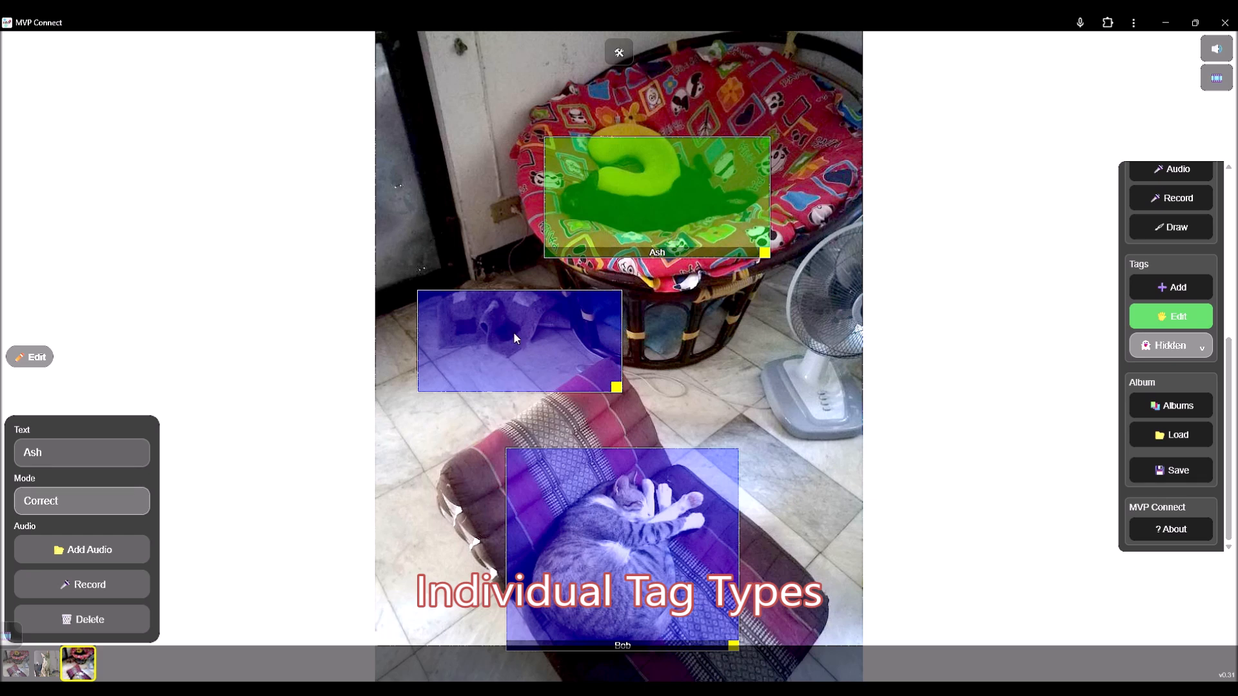
drag(509, 340, 488, 331)
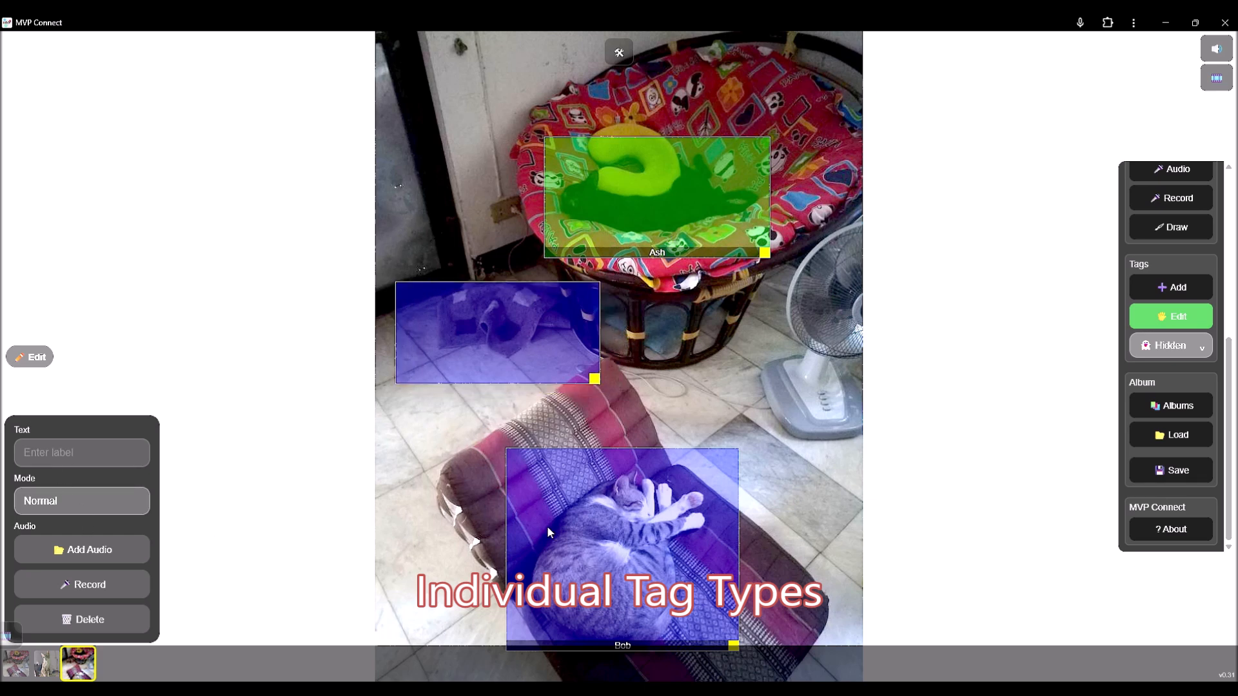
click(53, 455)
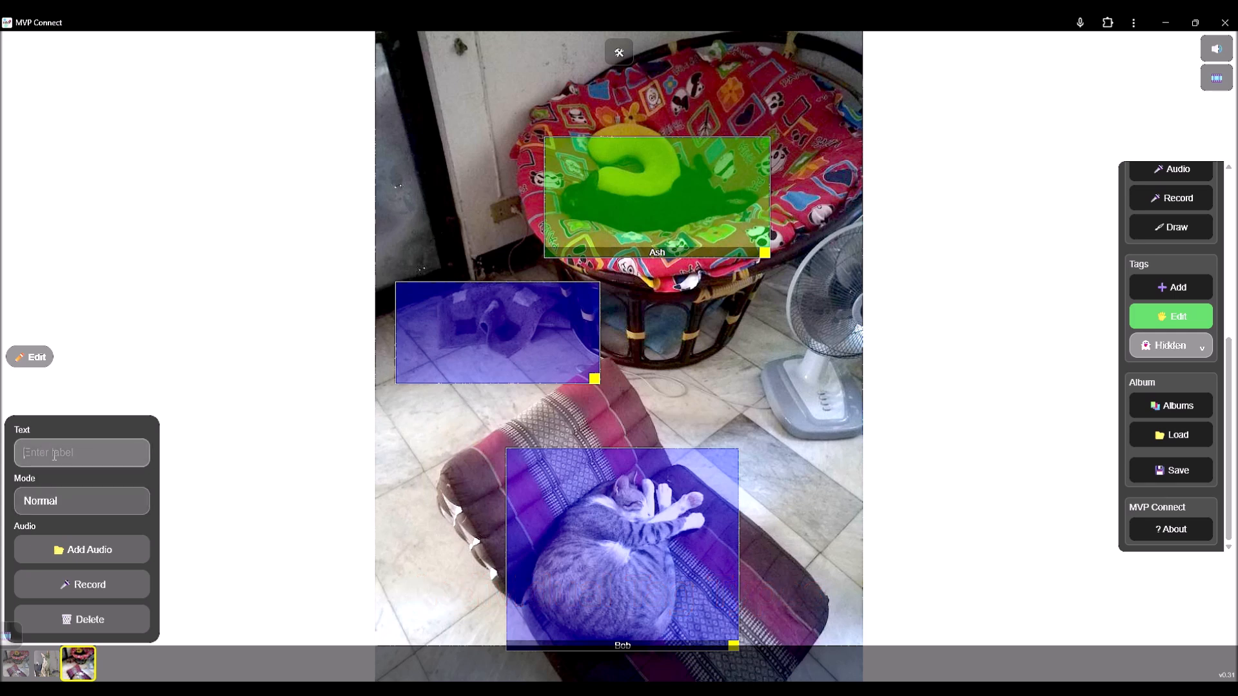
text(Rug)
Set the mode of the Bob tag over the tabby to Incorrect
click(582, 544)
click(67, 504)
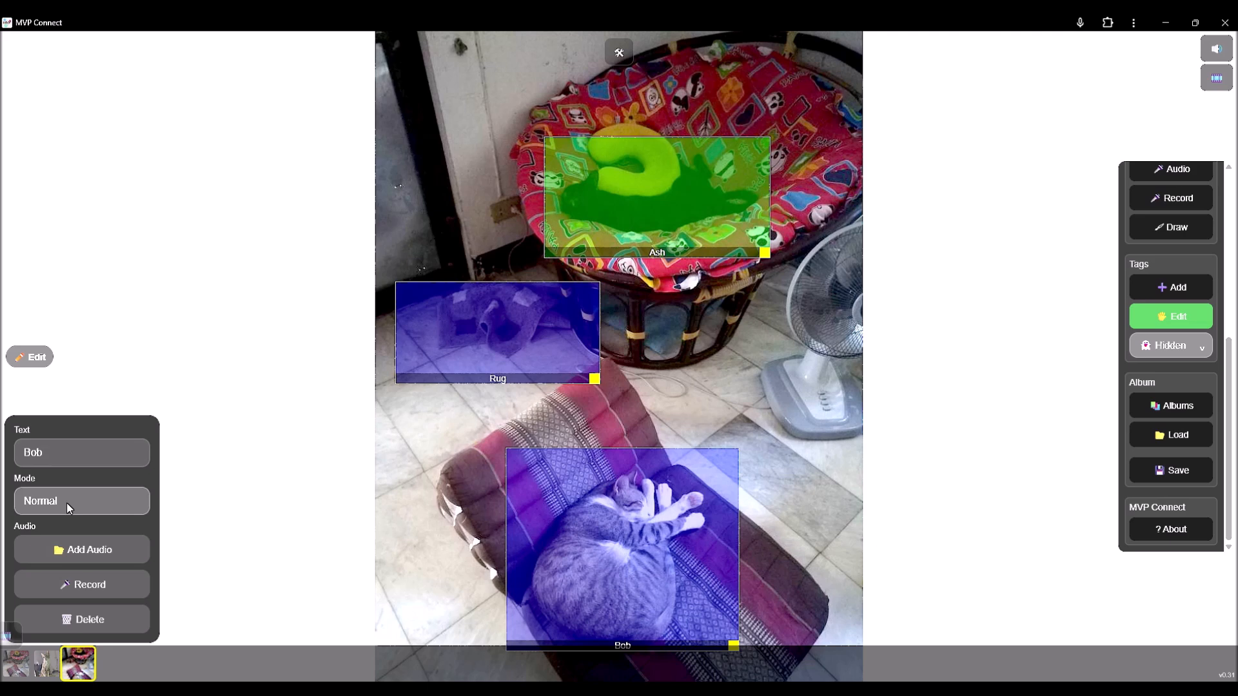
click(68, 558)
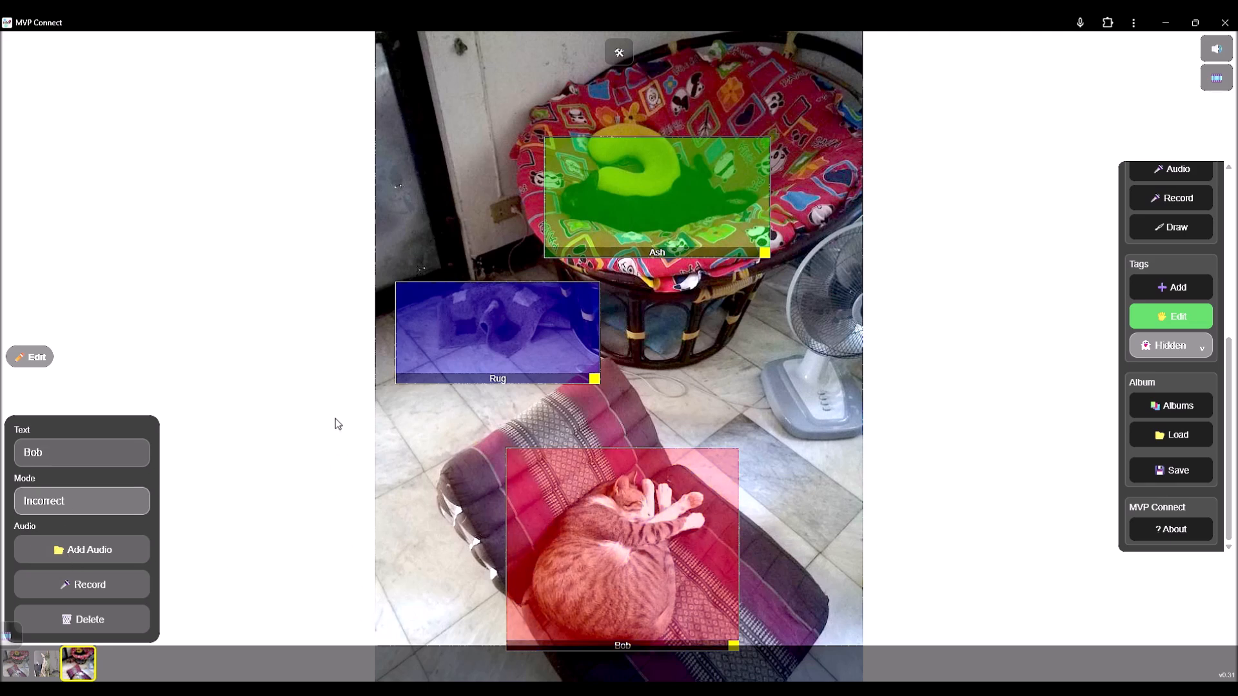
Leave editor mode and test the Rug, Ash and Bob tags by displaying their labels in turn
click(42, 65)
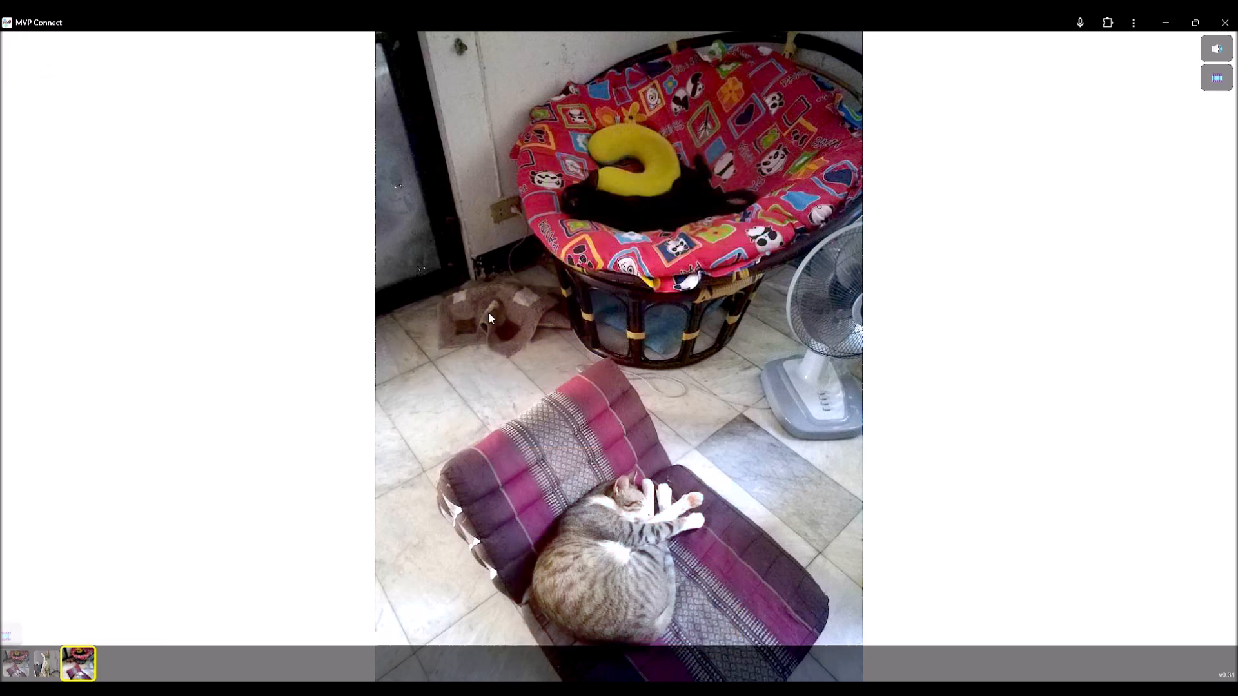
mouse_move(485, 312)
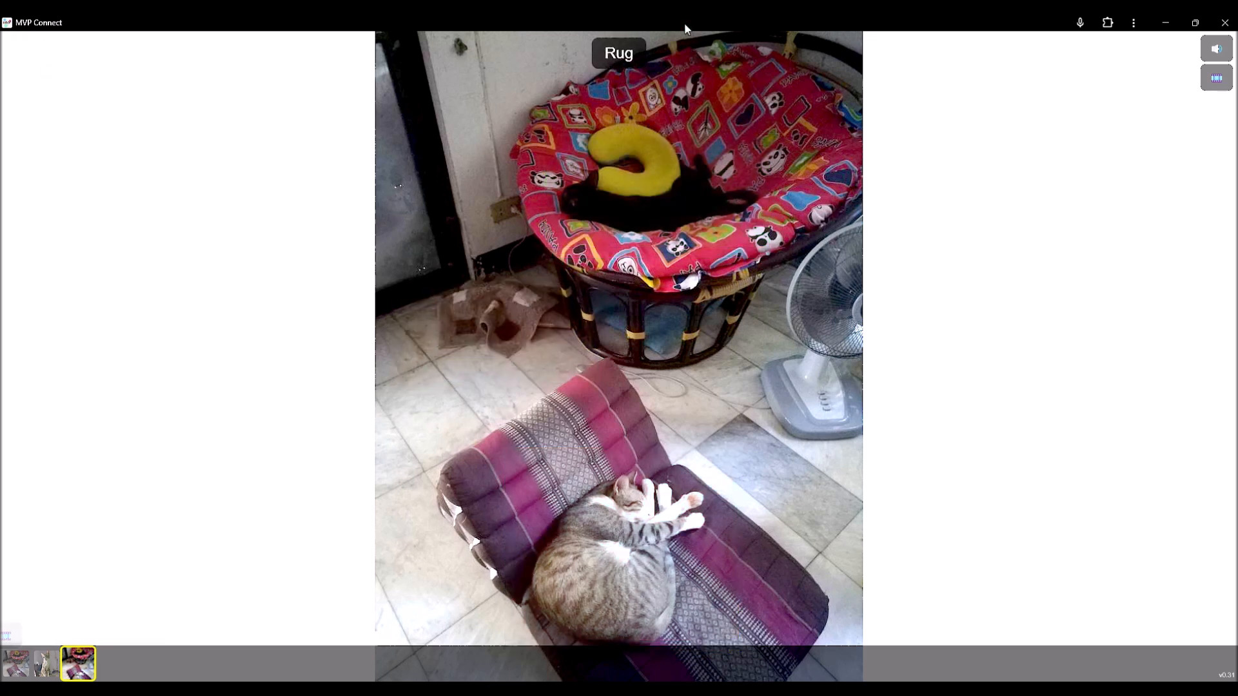
mouse_move(637, 207)
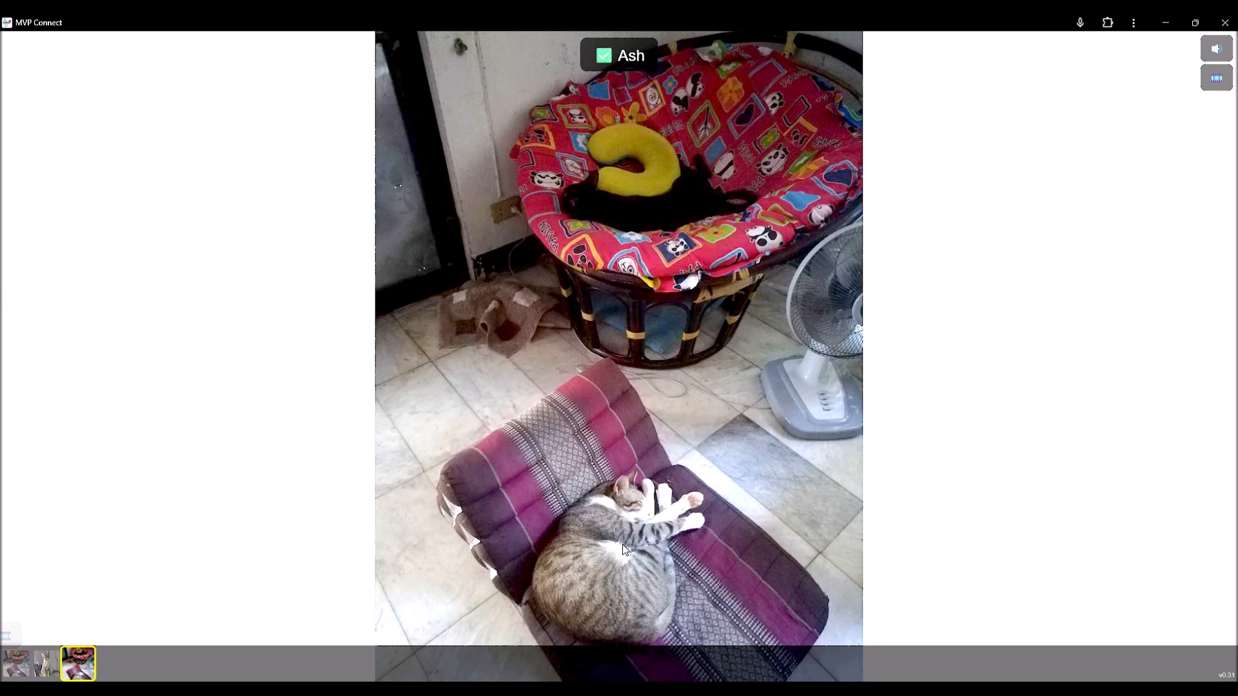
mouse_move(631, 593)
Return to editor mode, record a short audio clip for the Ash tag, and test that tag outside editor mode
mouse_move(28, 74)
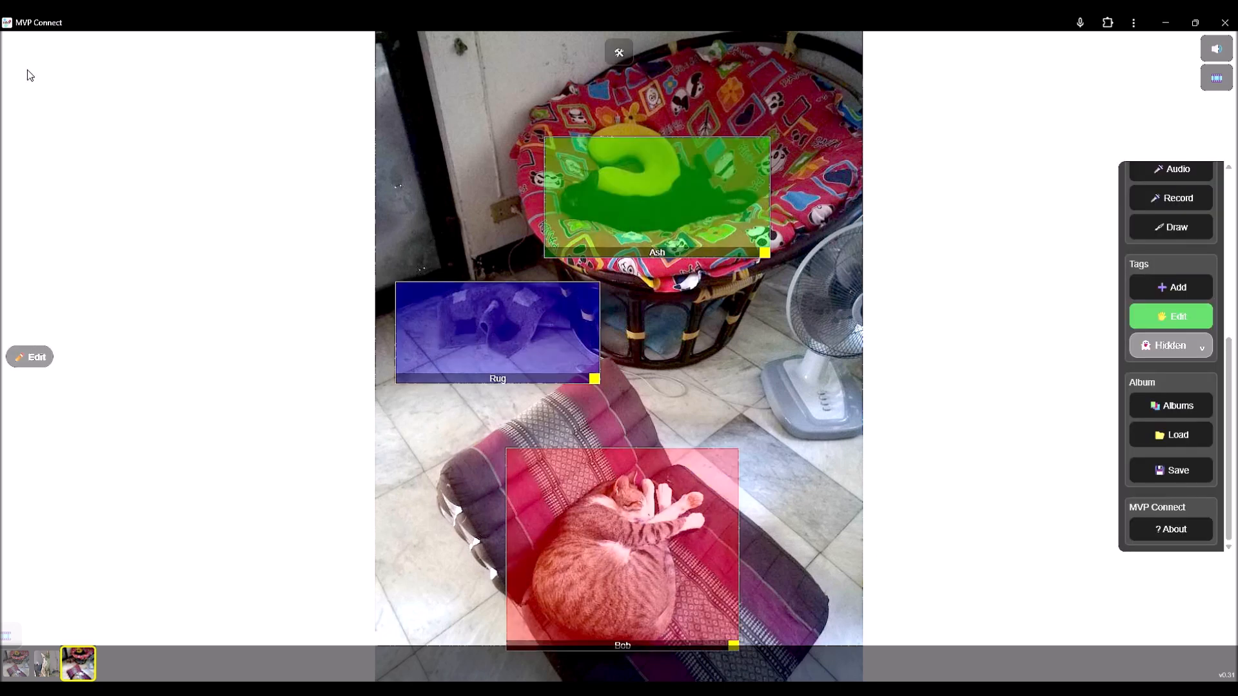
click(628, 213)
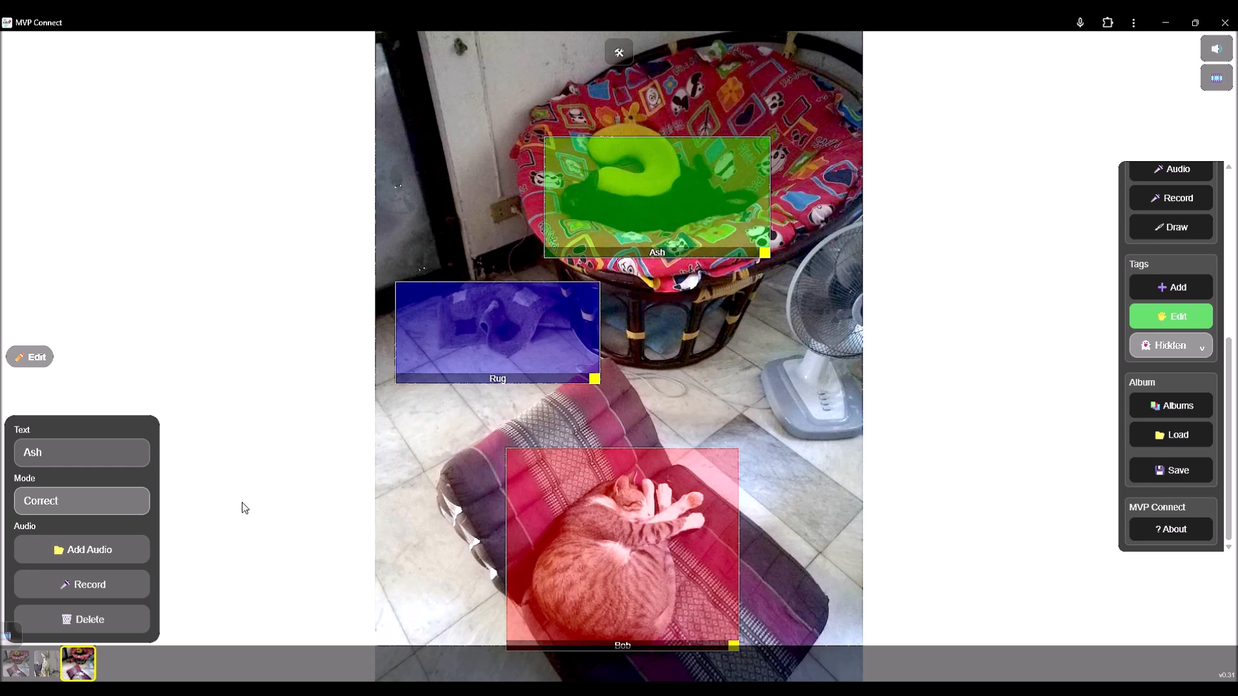
click(109, 582)
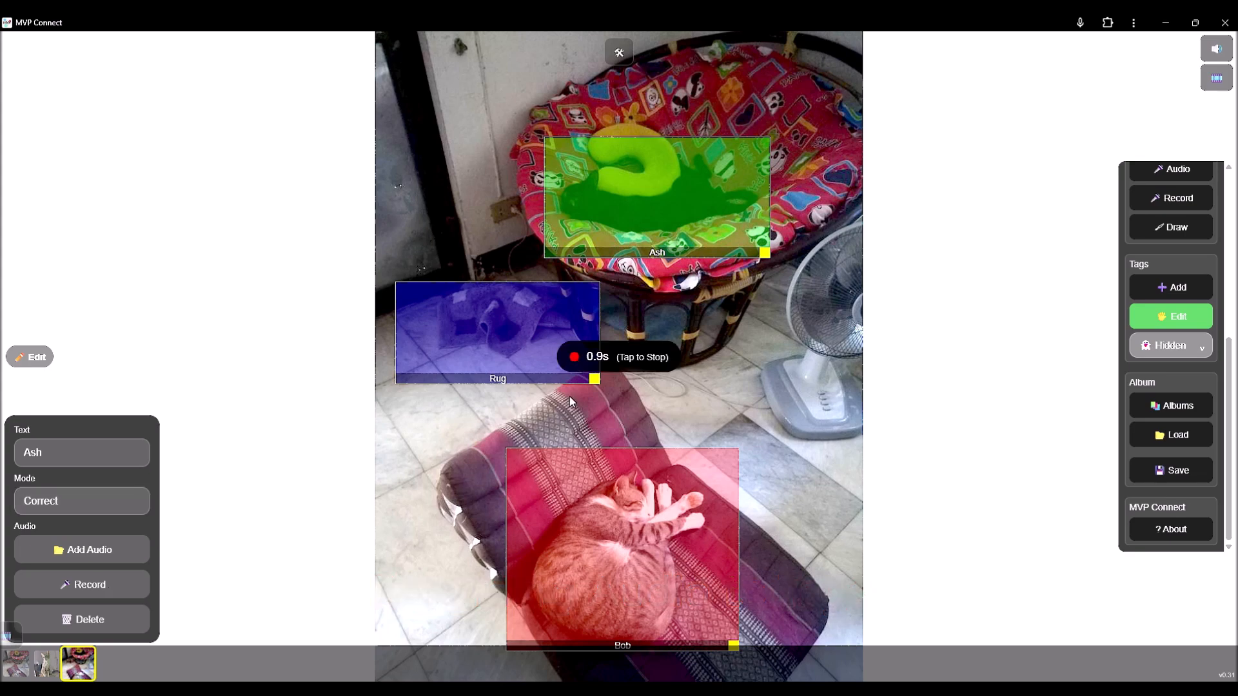
click(611, 359)
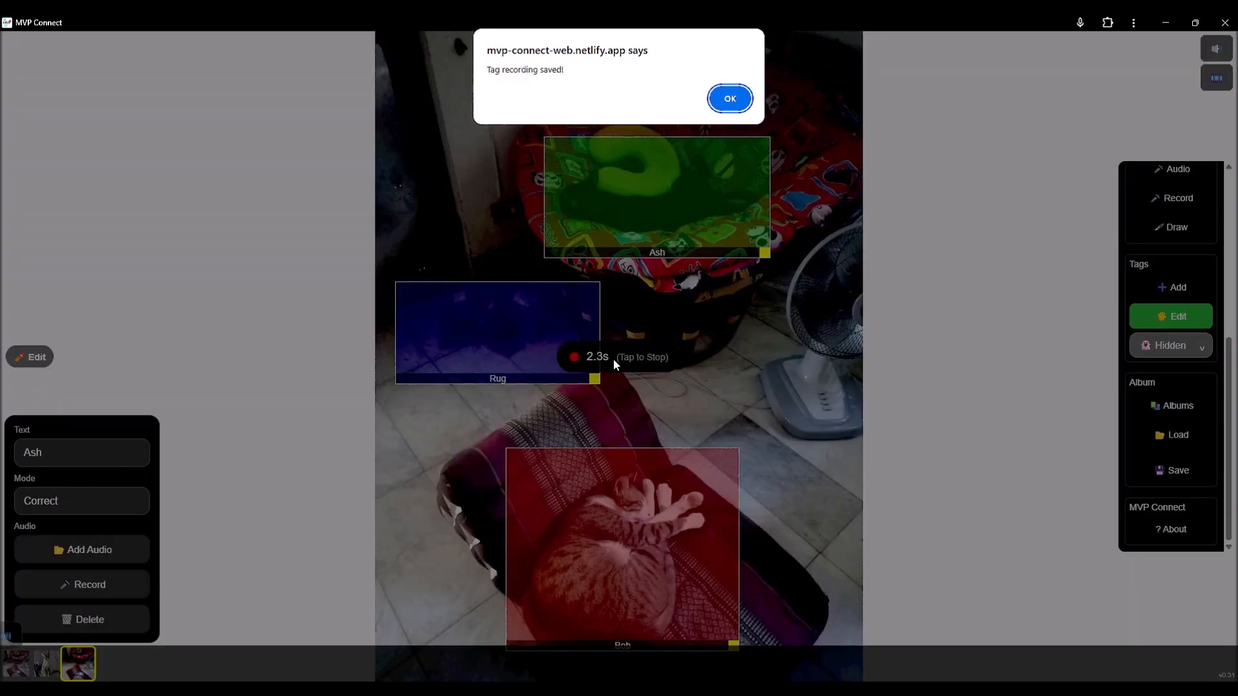
click(730, 99)
drag(27, 65, 26, 59)
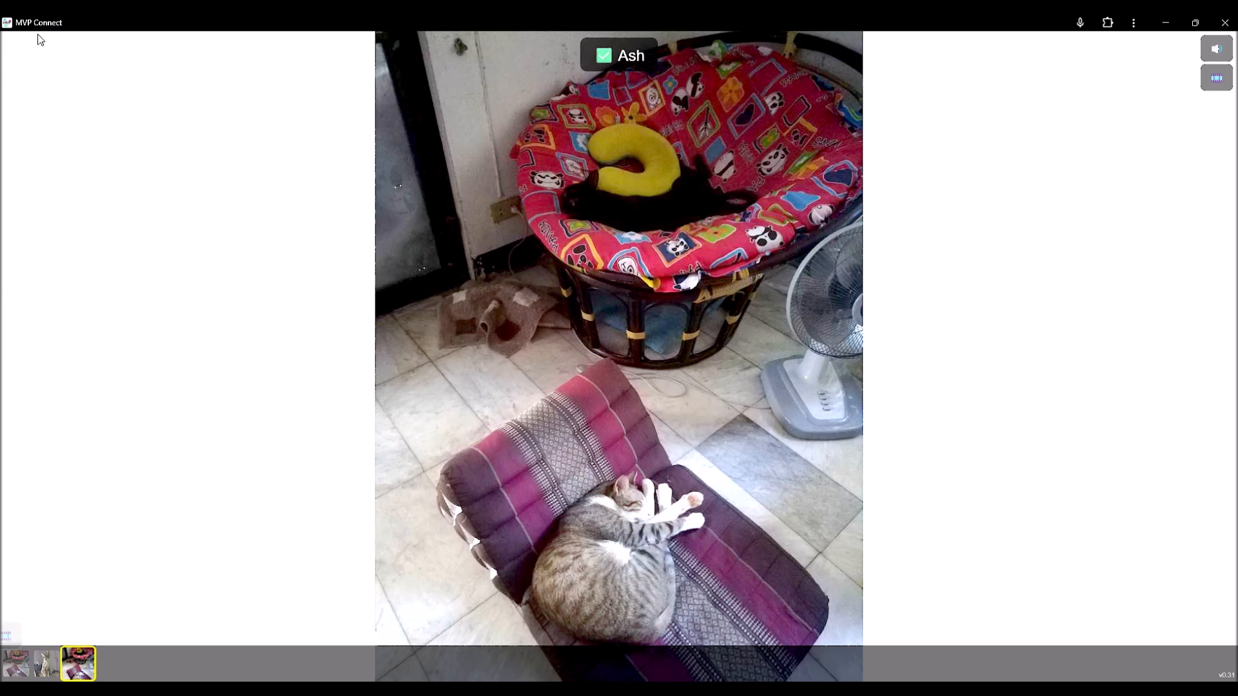
drag(25, 68, 26, 69)
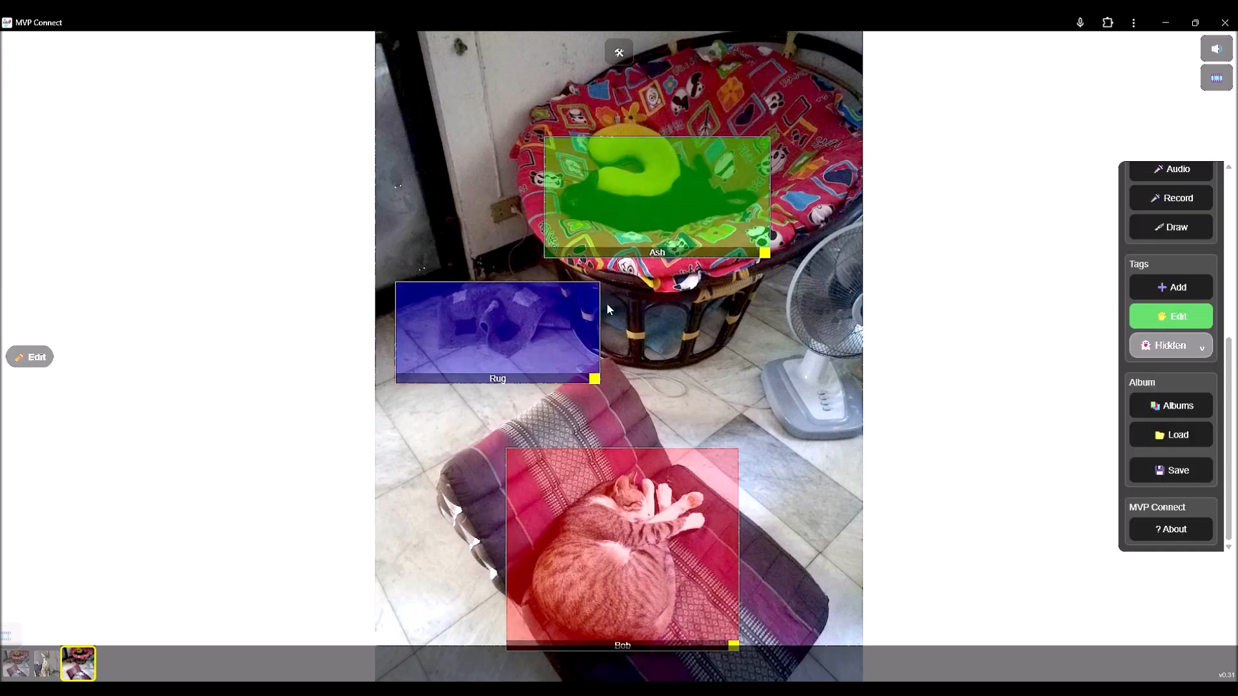
Select the Ash, Bob and Rug tags in turn to compare the audio options of tags with and without a recording
click(630, 220)
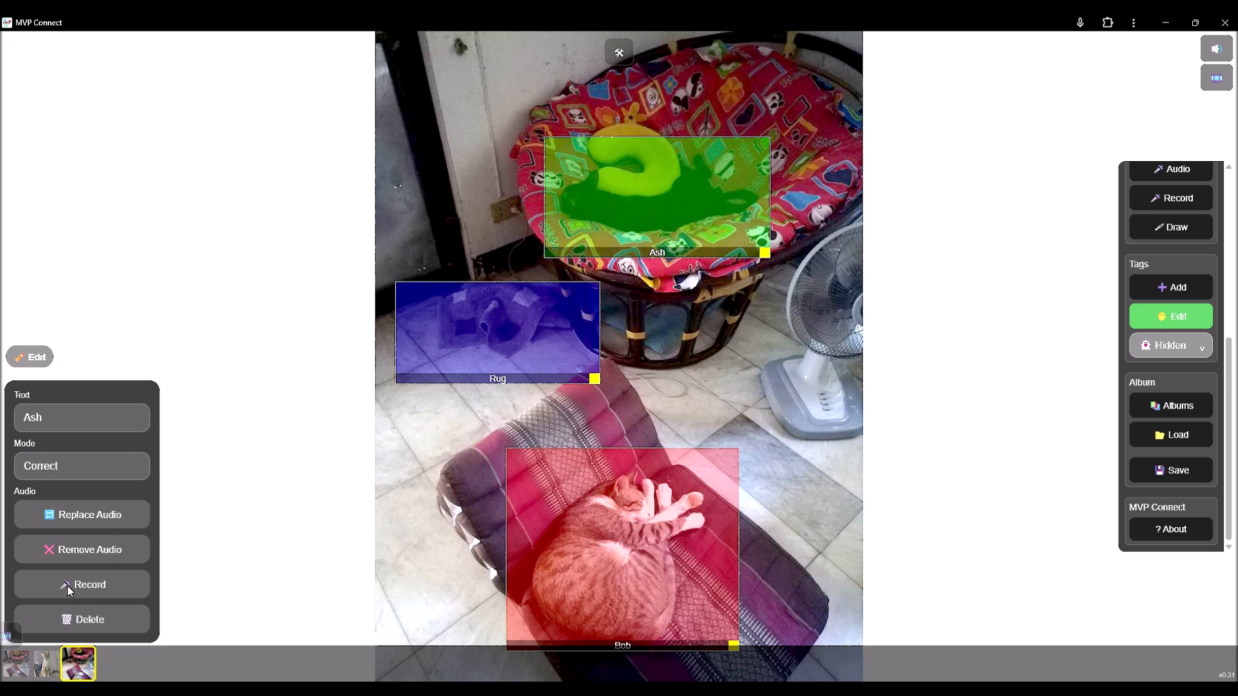
click(628, 532)
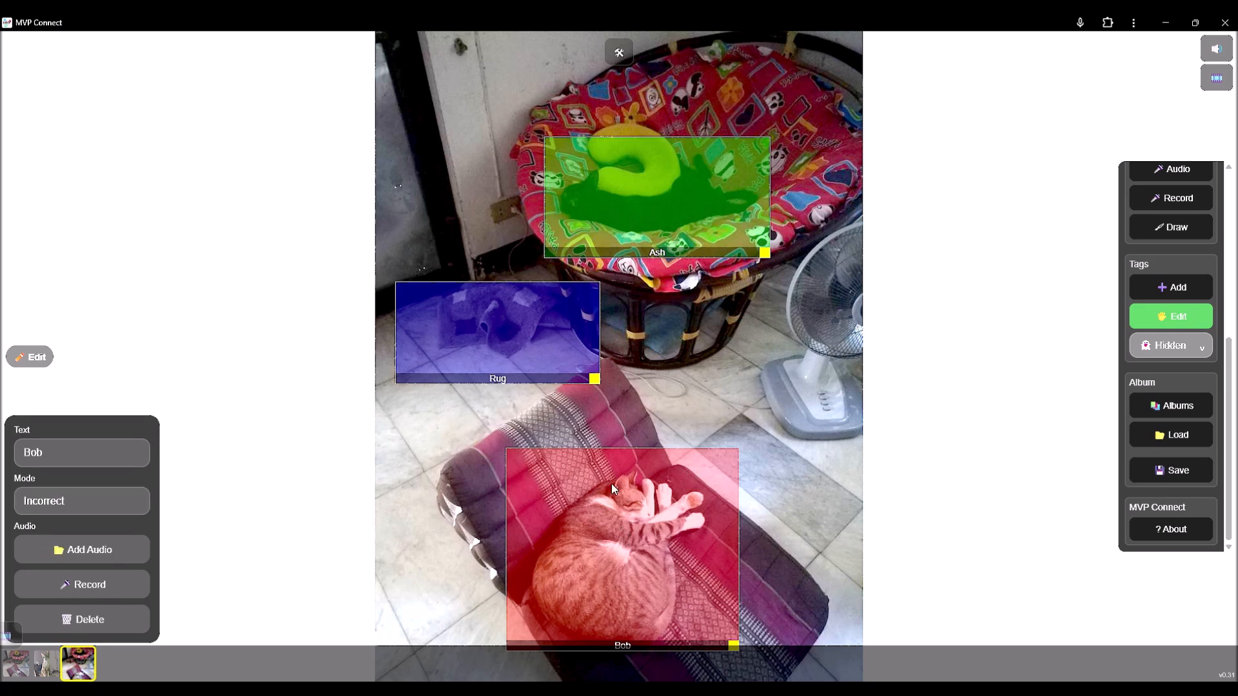
click(651, 197)
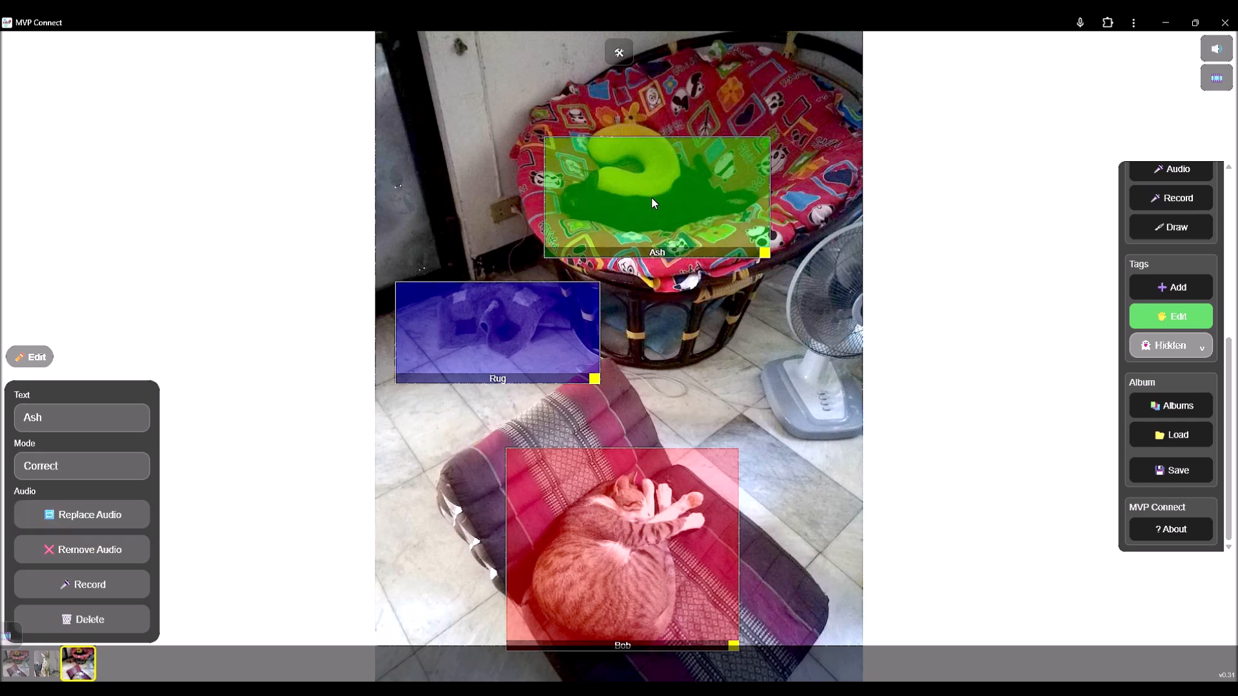
click(507, 349)
click(659, 557)
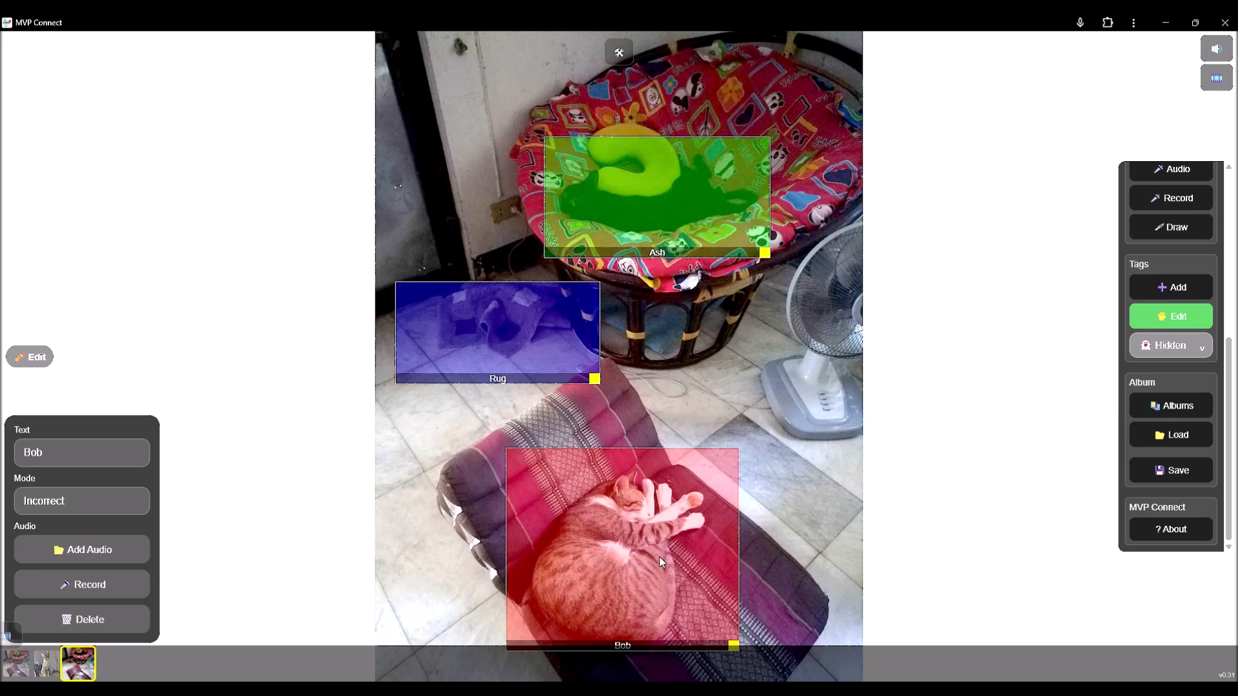
click(715, 155)
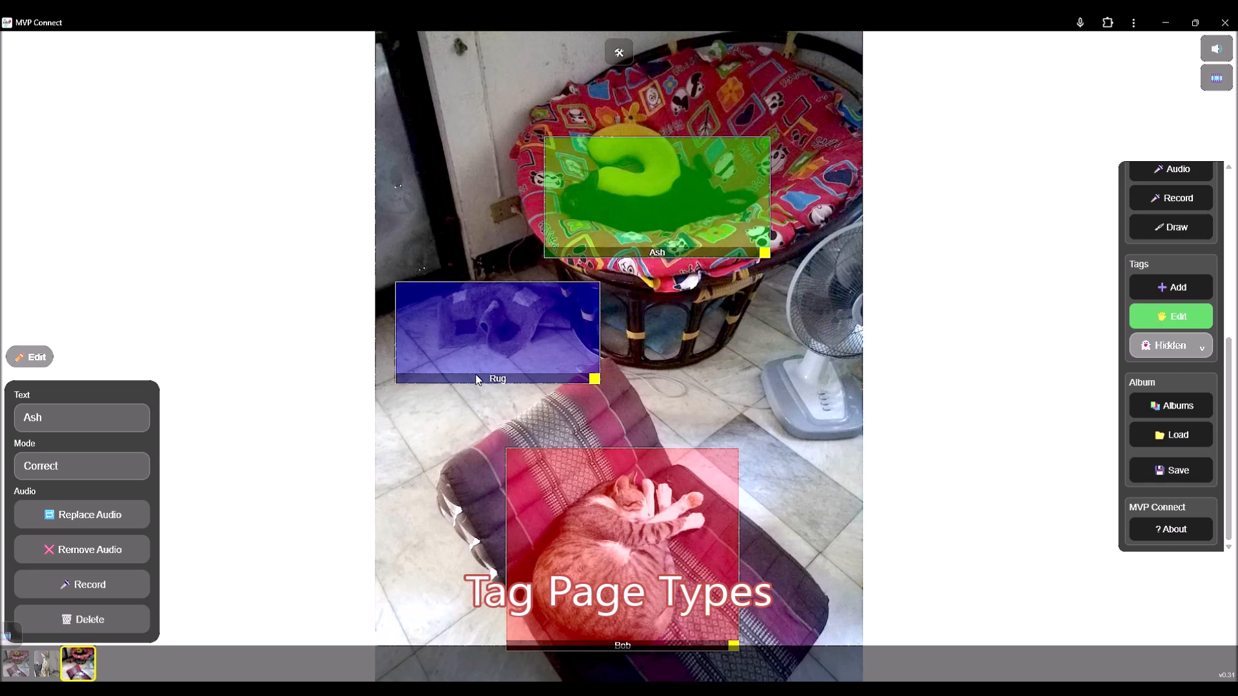
Check the available tag page types and duplicate the tagged third page three times
click(1190, 350)
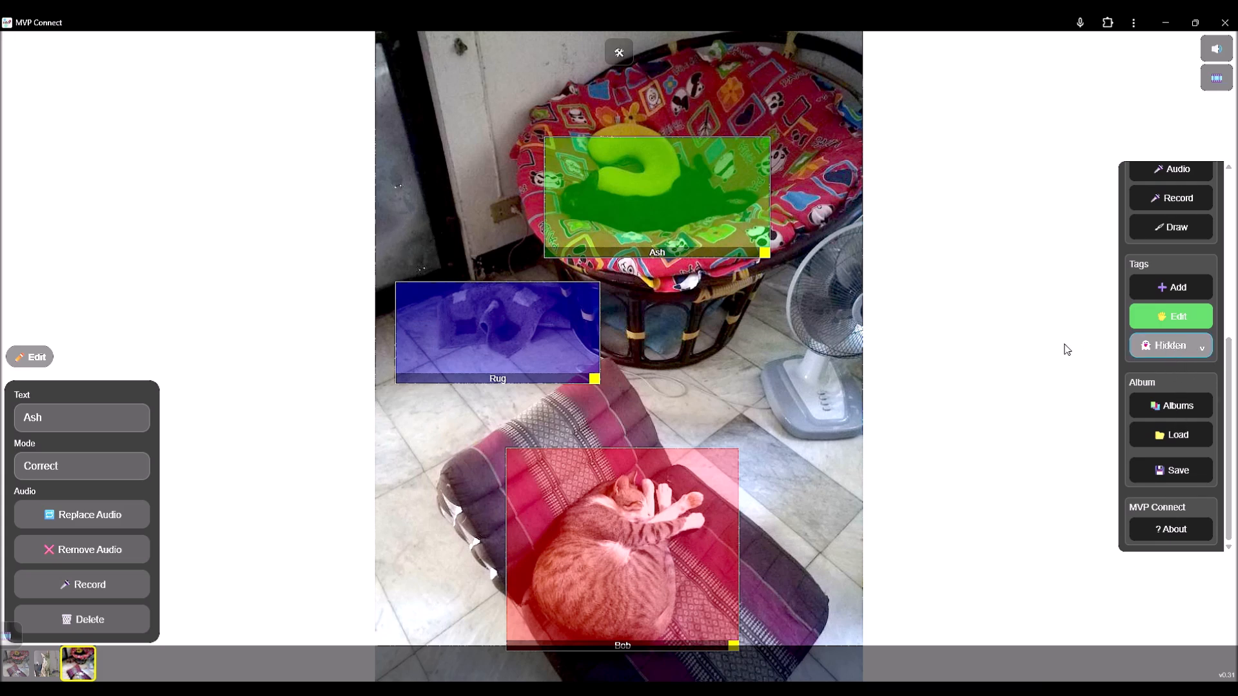
scroll(1175, 254, up, 5)
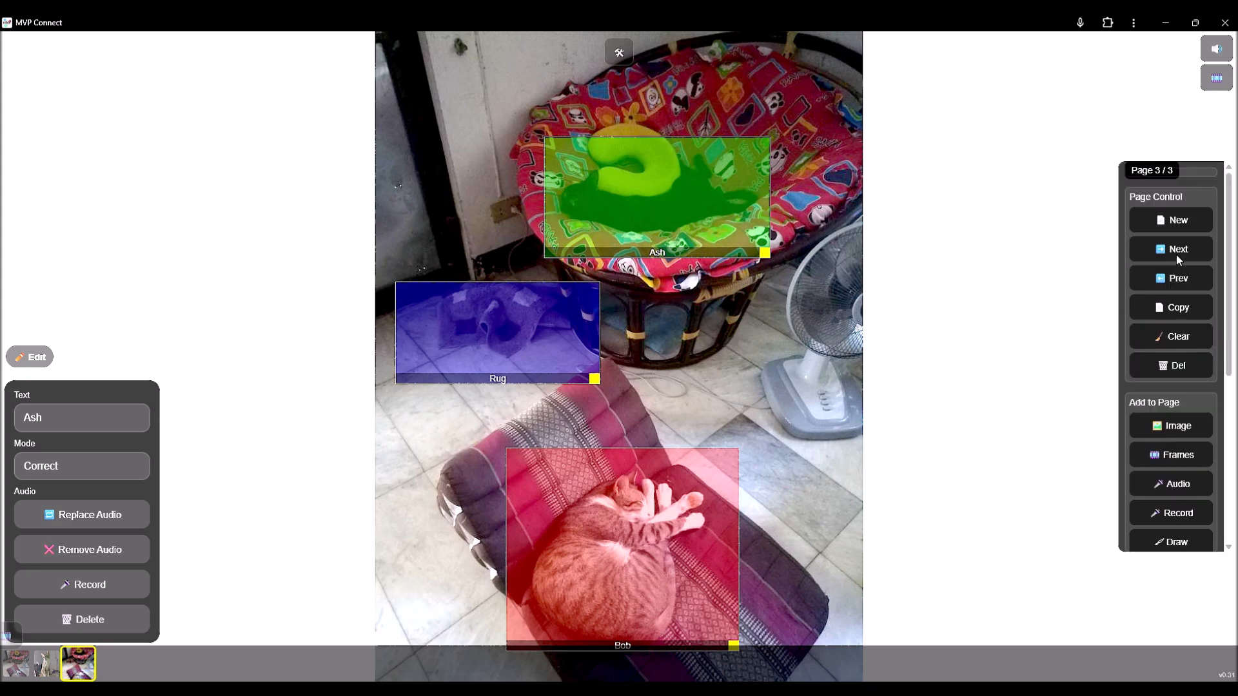
click(1172, 309)
click(1172, 309)
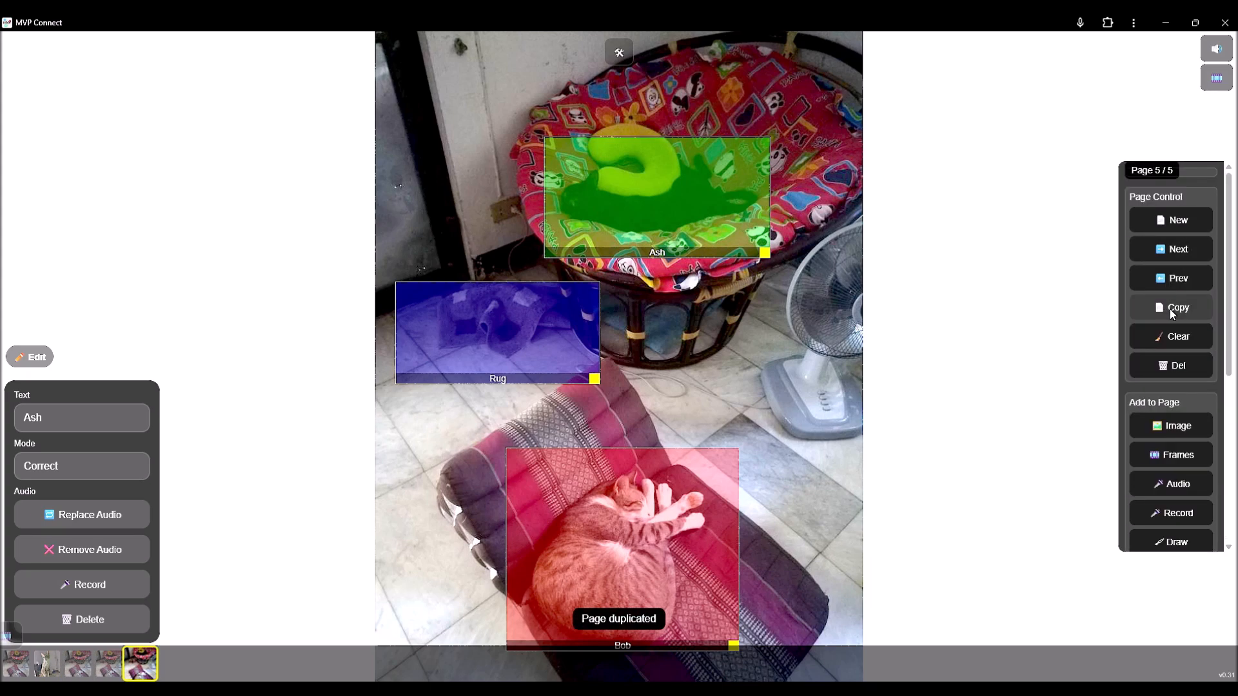
click(1172, 310)
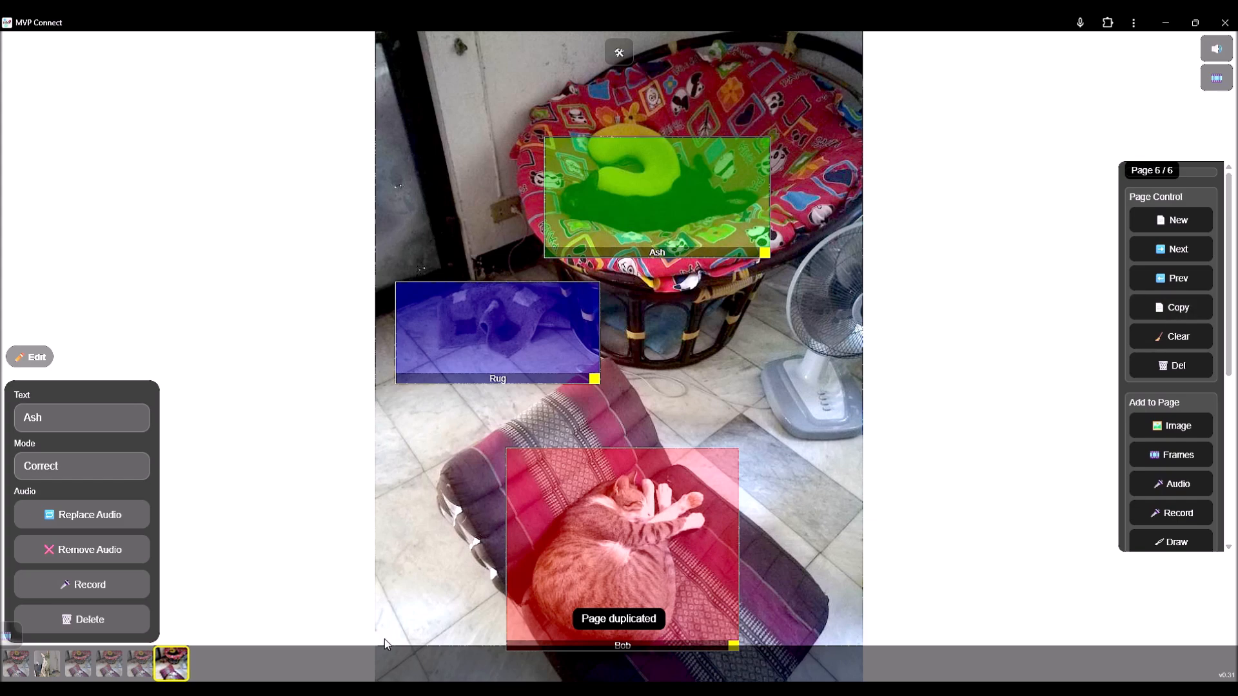
Set the tag page type to Hint on page 4 and to the type showing all tags in blue on page 5
click(85, 667)
scroll(1134, 387, down, 5)
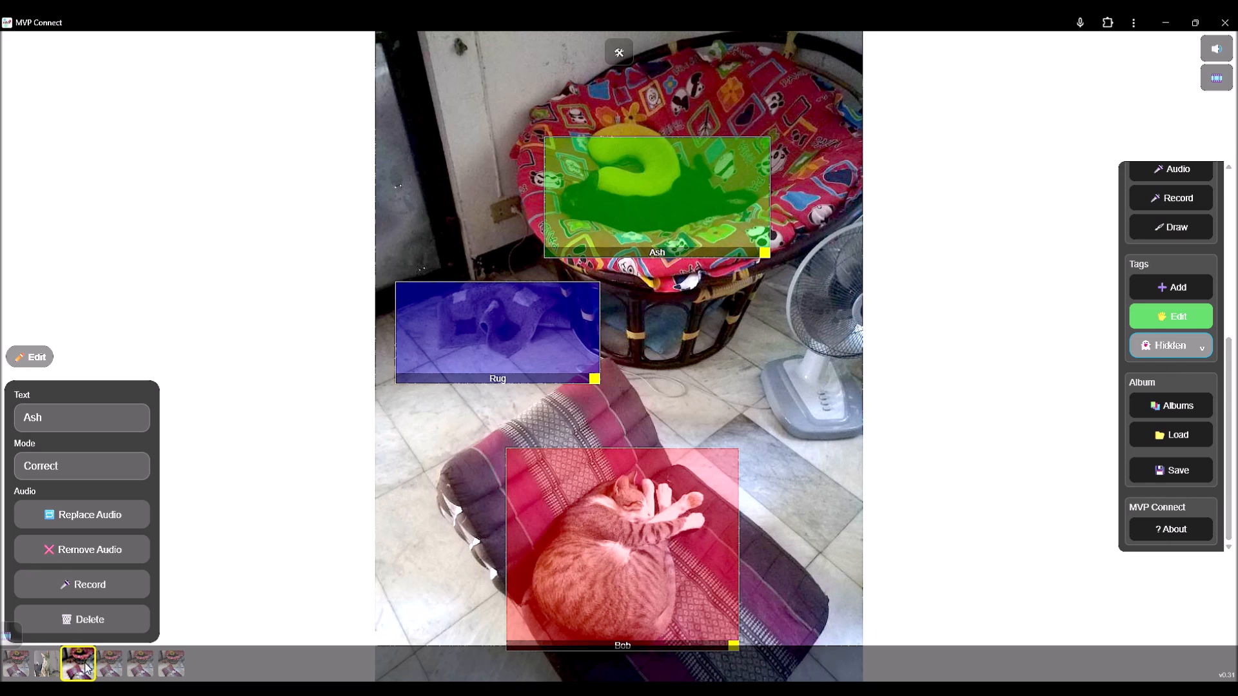
click(110, 671)
click(1192, 348)
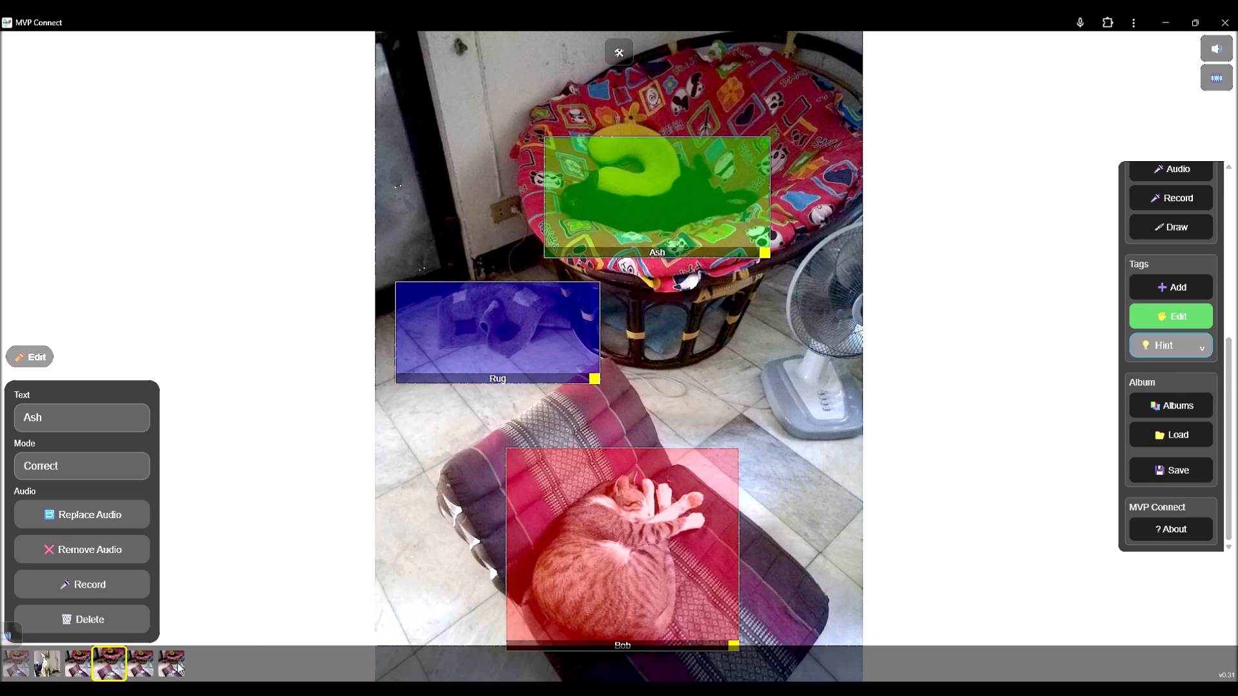
click(140, 664)
click(1179, 351)
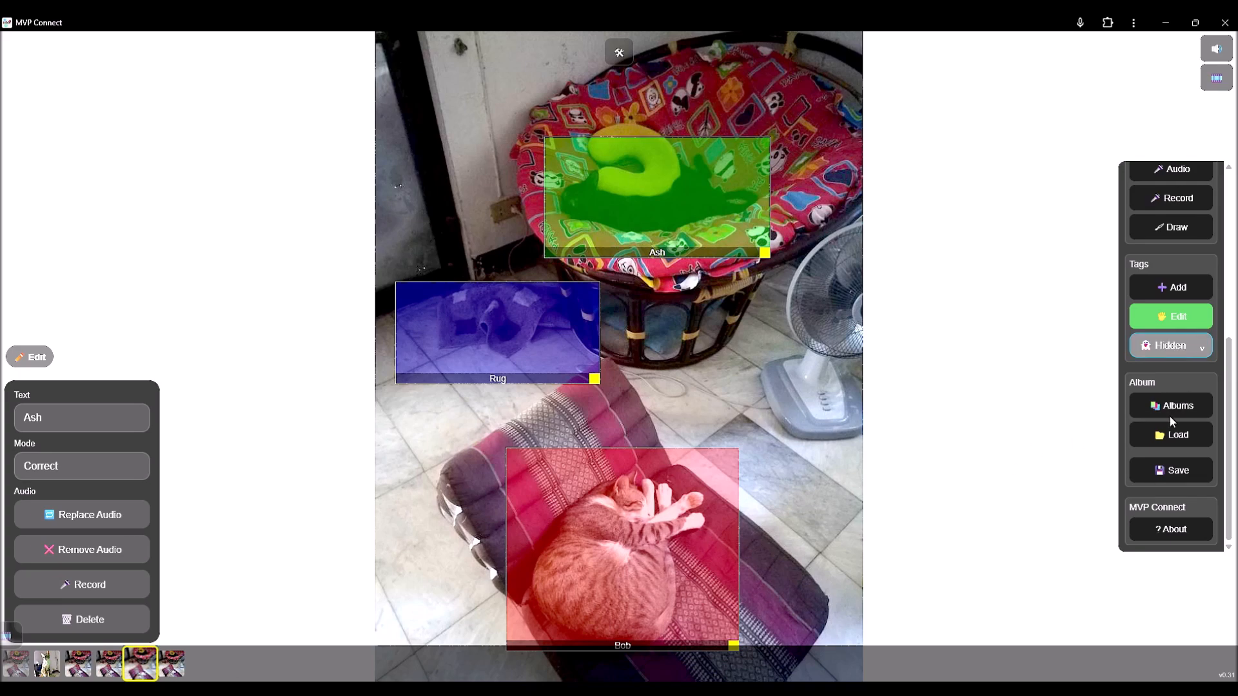
Set the tag page type to Answer on page 6
click(169, 670)
click(1194, 343)
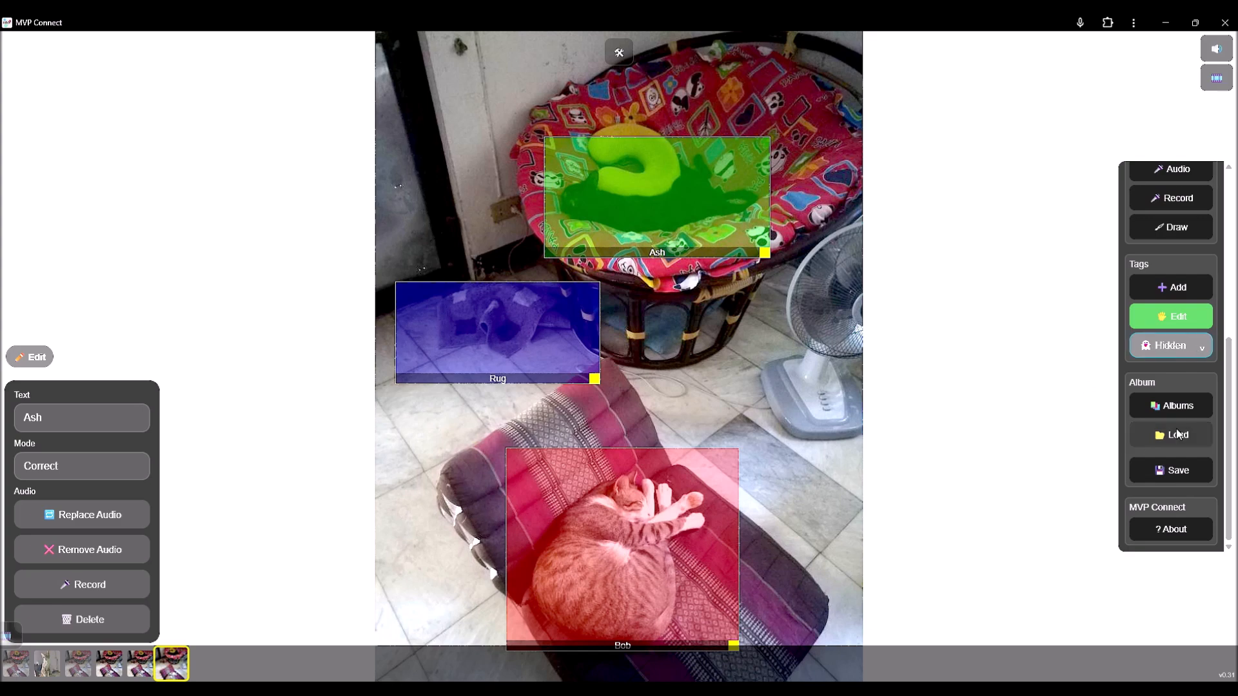
click(1167, 428)
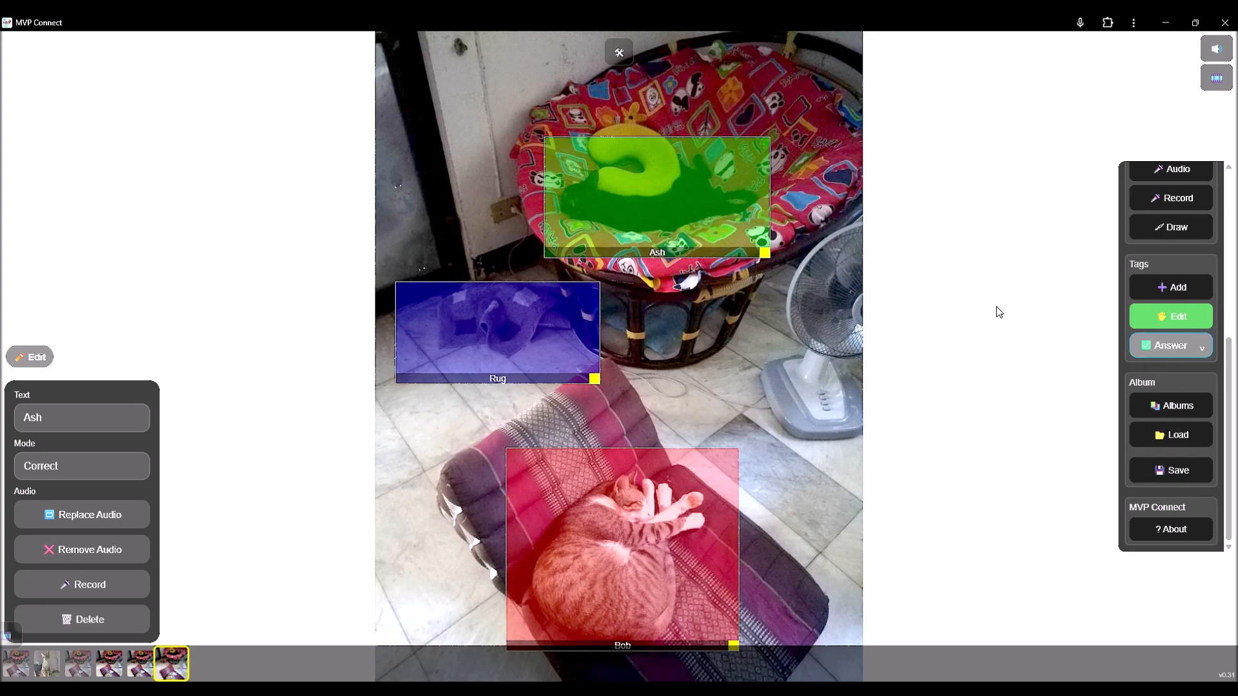
Test the tags on pages 3 to 6 outside editor mode to compare how each tag page type behaves
click(80, 663)
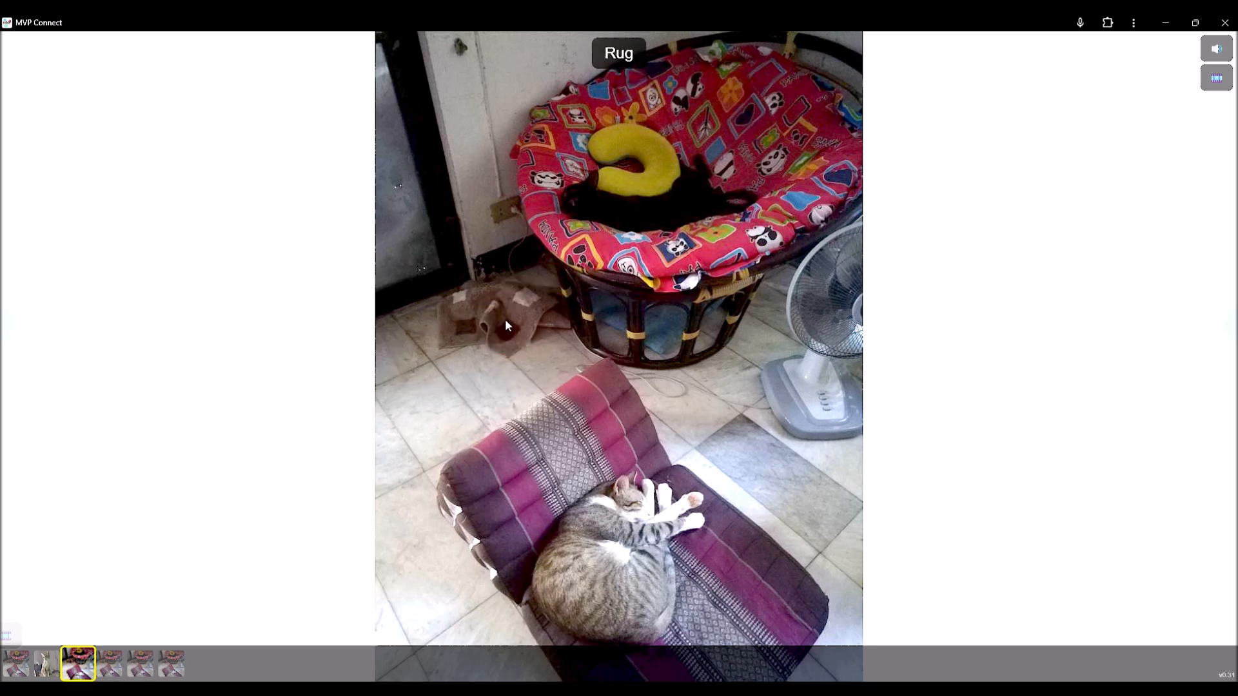
click(657, 608)
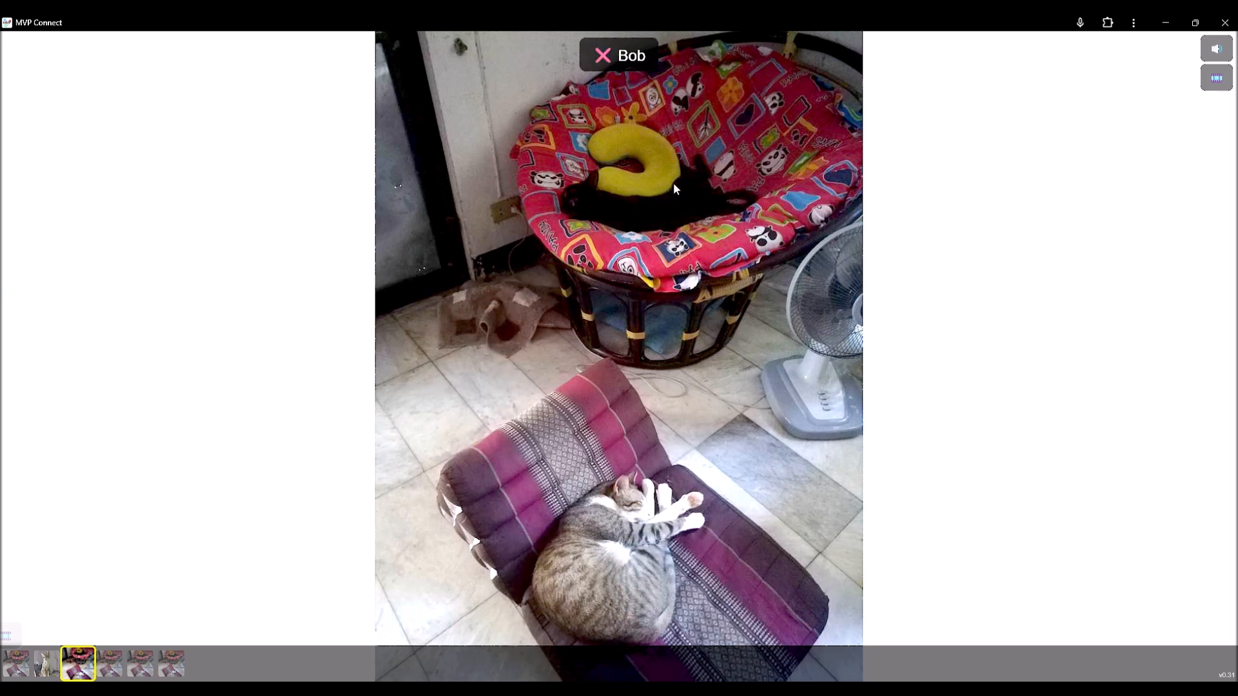
click(1215, 340)
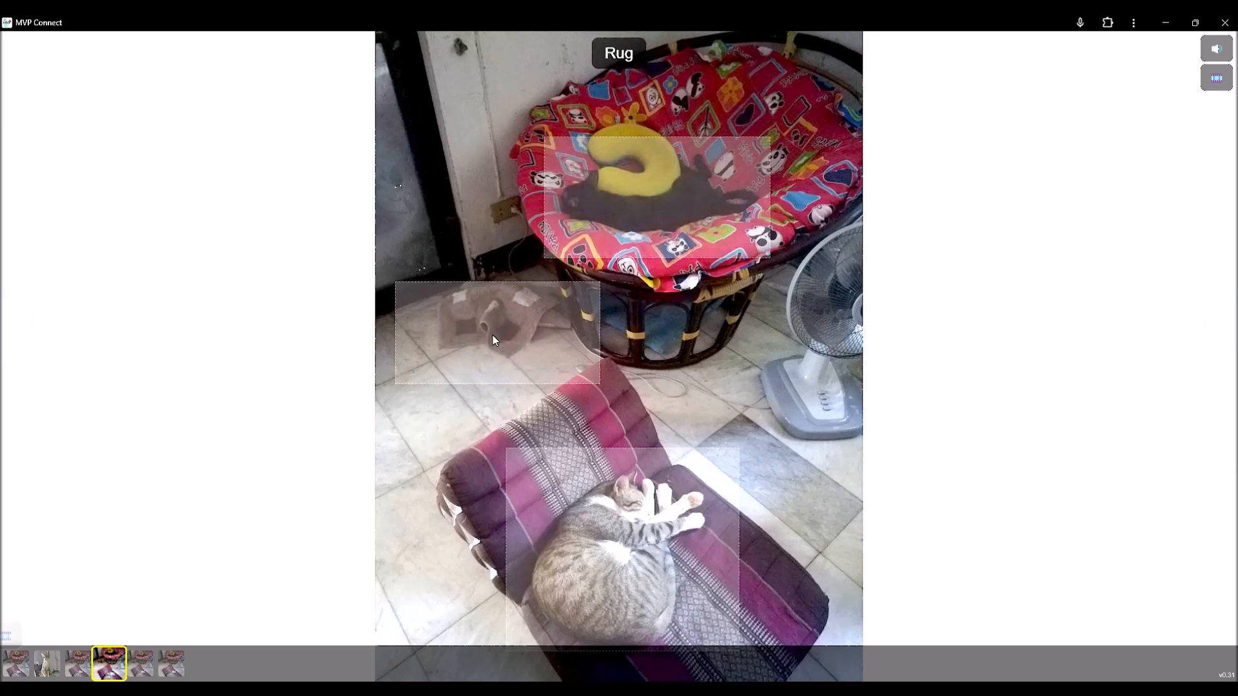
click(624, 538)
click(648, 202)
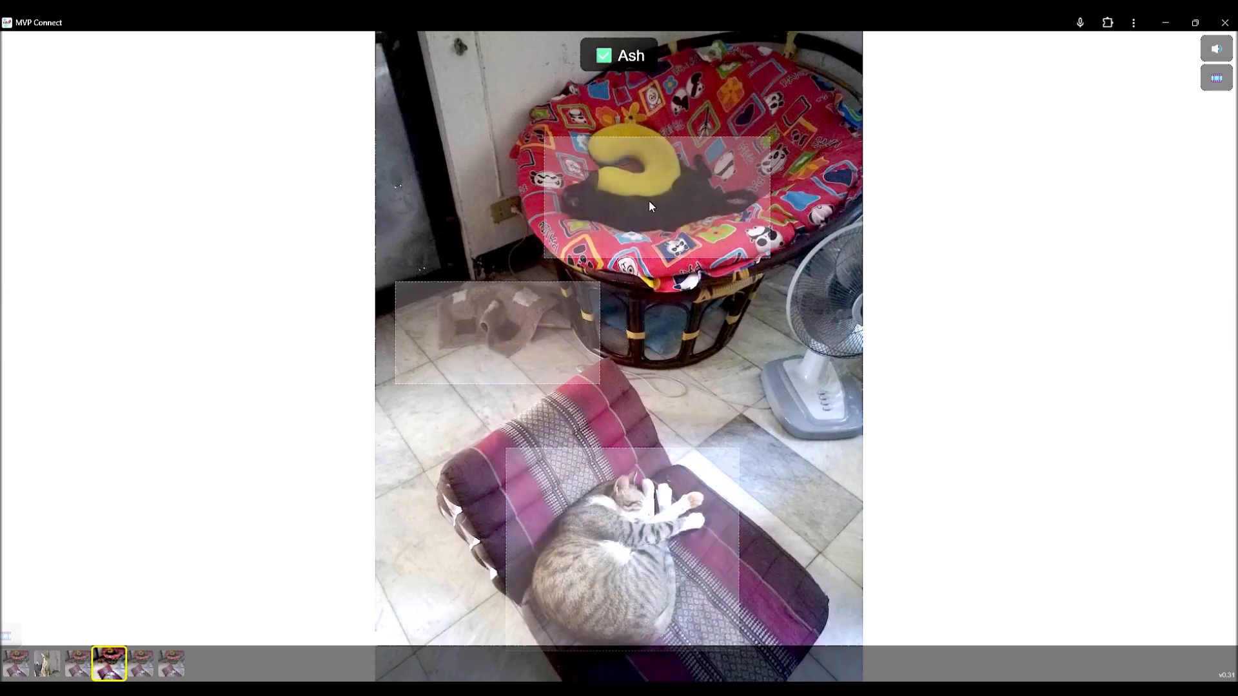
click(1231, 359)
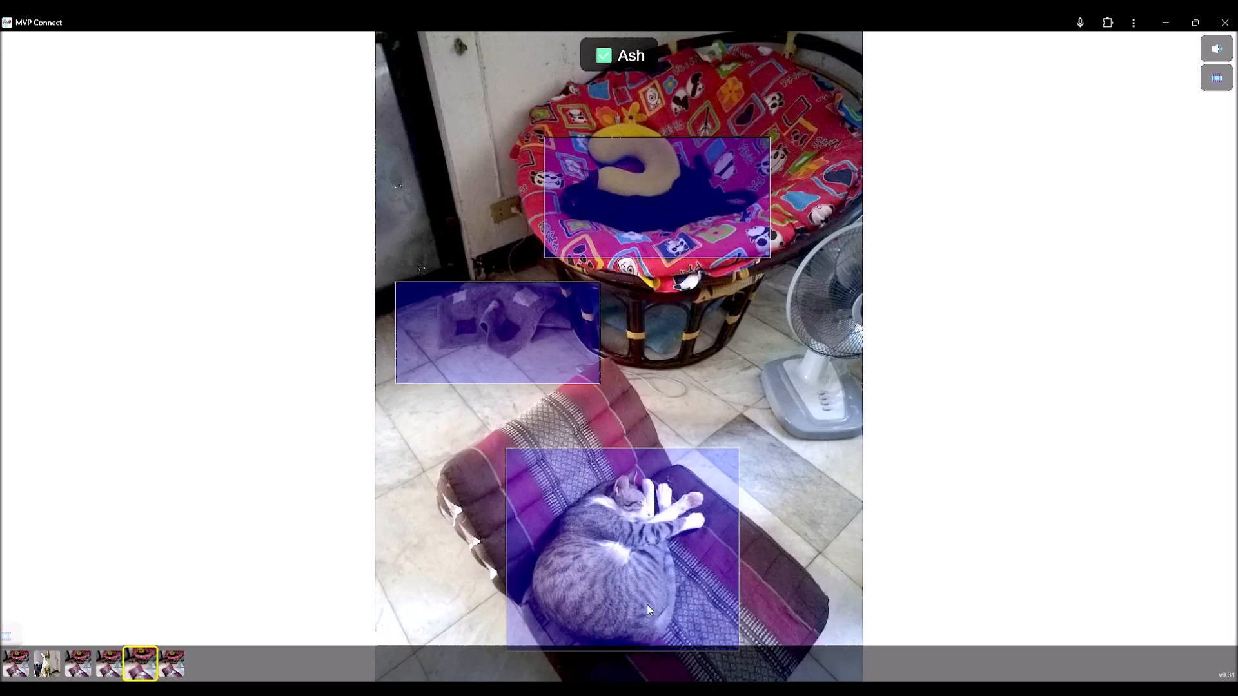
click(1222, 325)
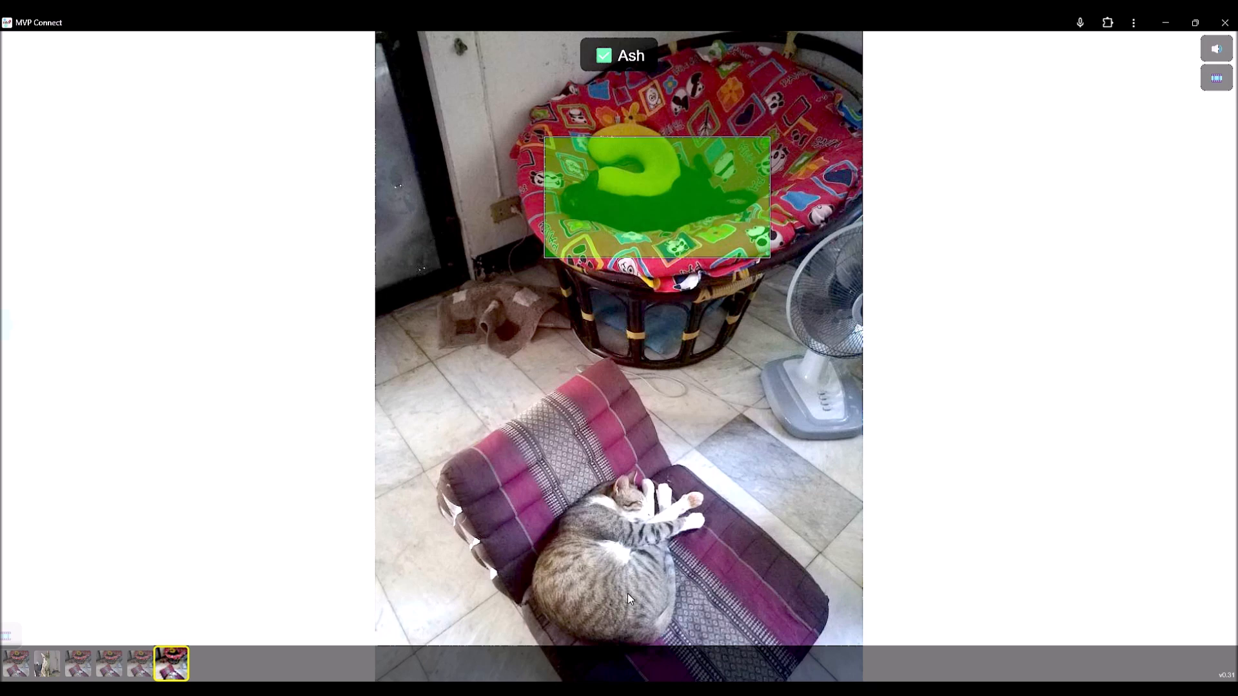
click(9, 358)
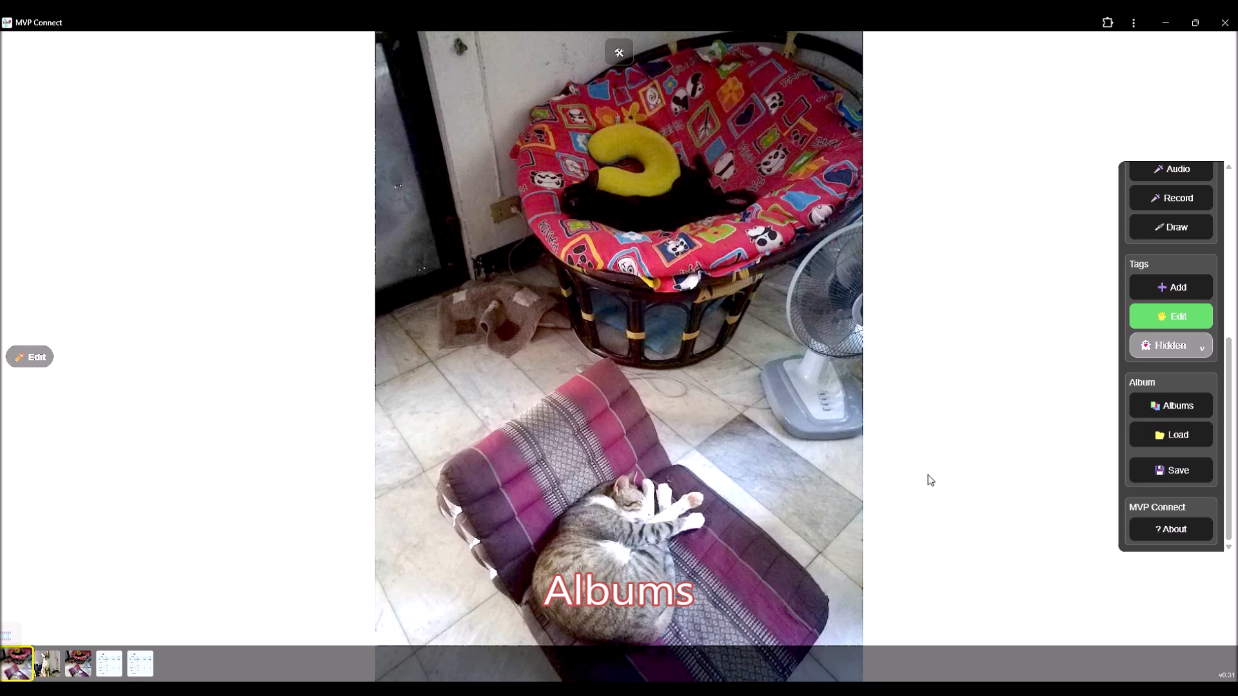
Open the album overview and add a new album named "Album 1"
click(1161, 405)
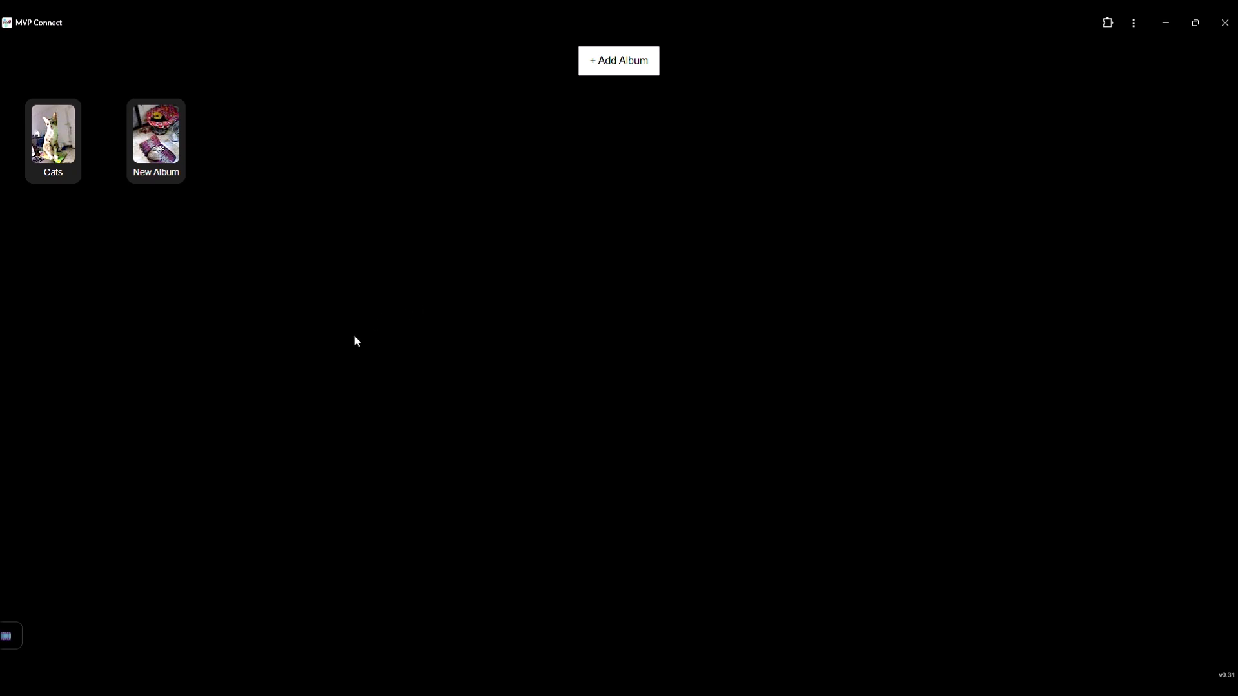
click(597, 63)
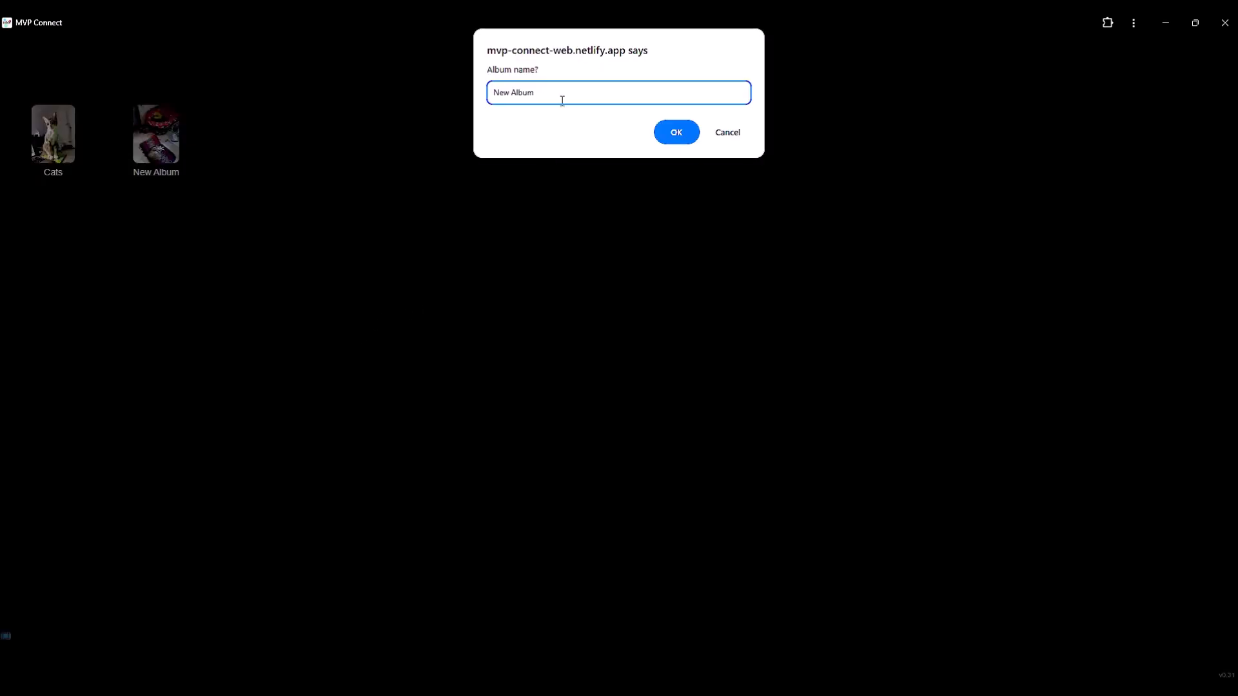
text(Album 1)
key(Return)
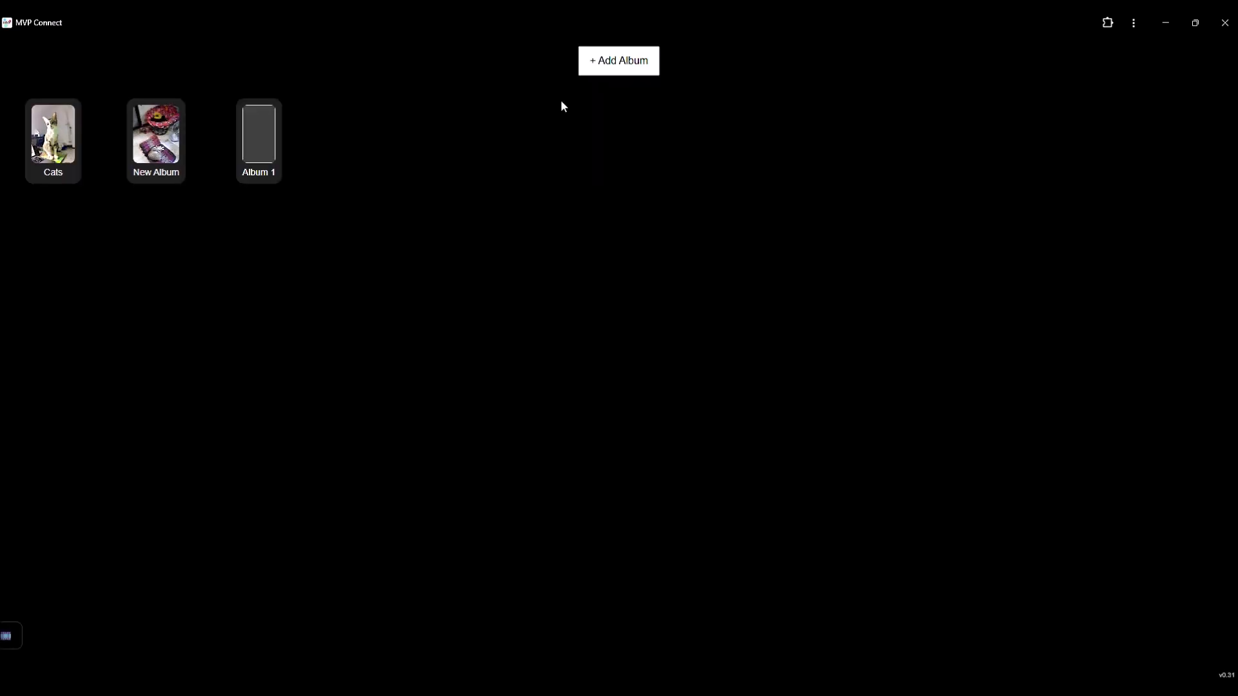
Look through the options for Album 1, open the album, and return to the album overview
right_click(264, 147)
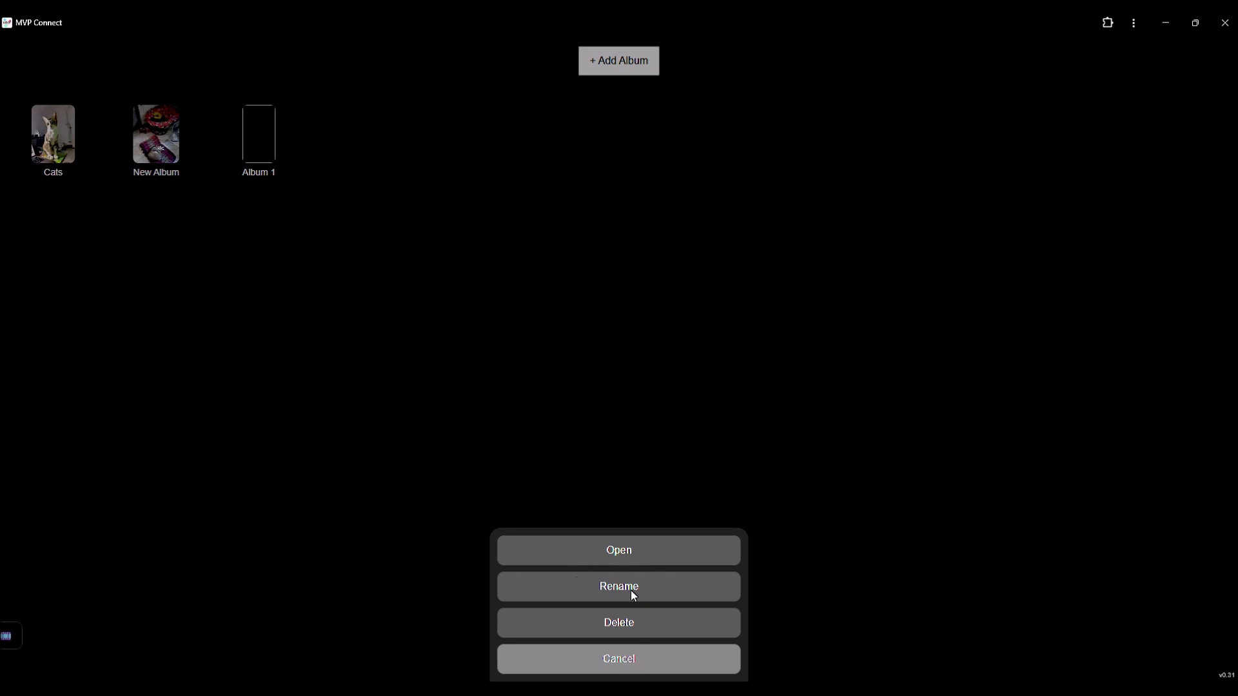
click(617, 660)
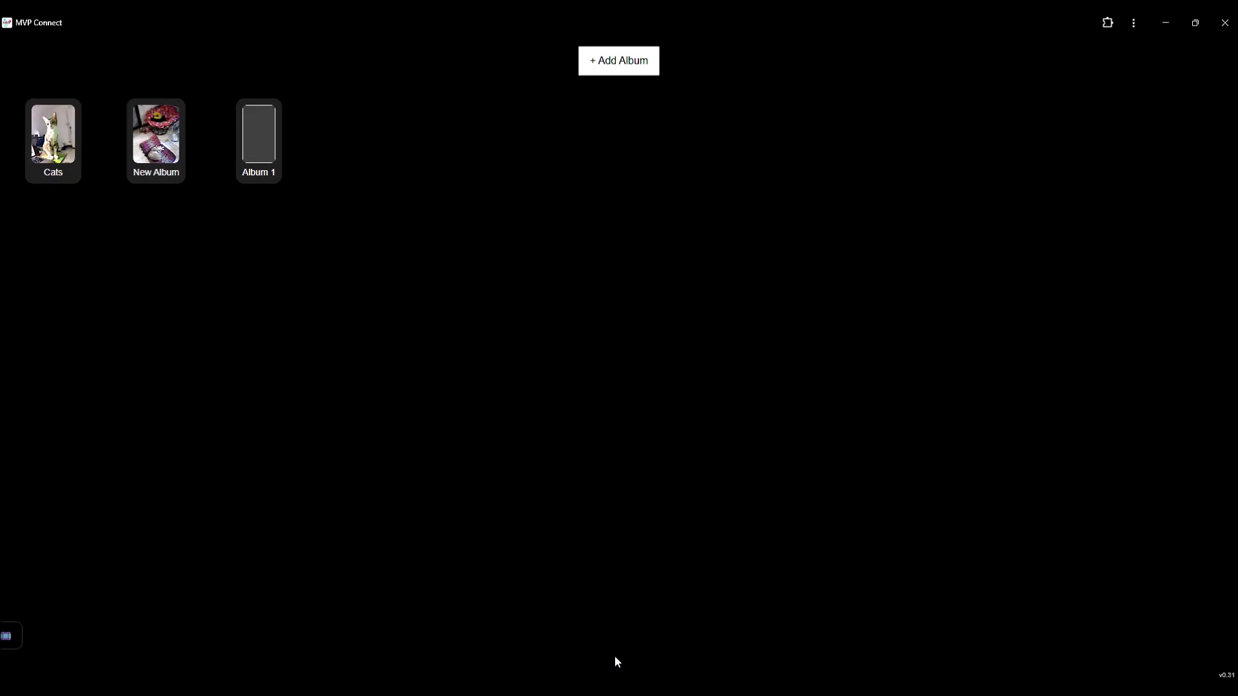
right_click(263, 139)
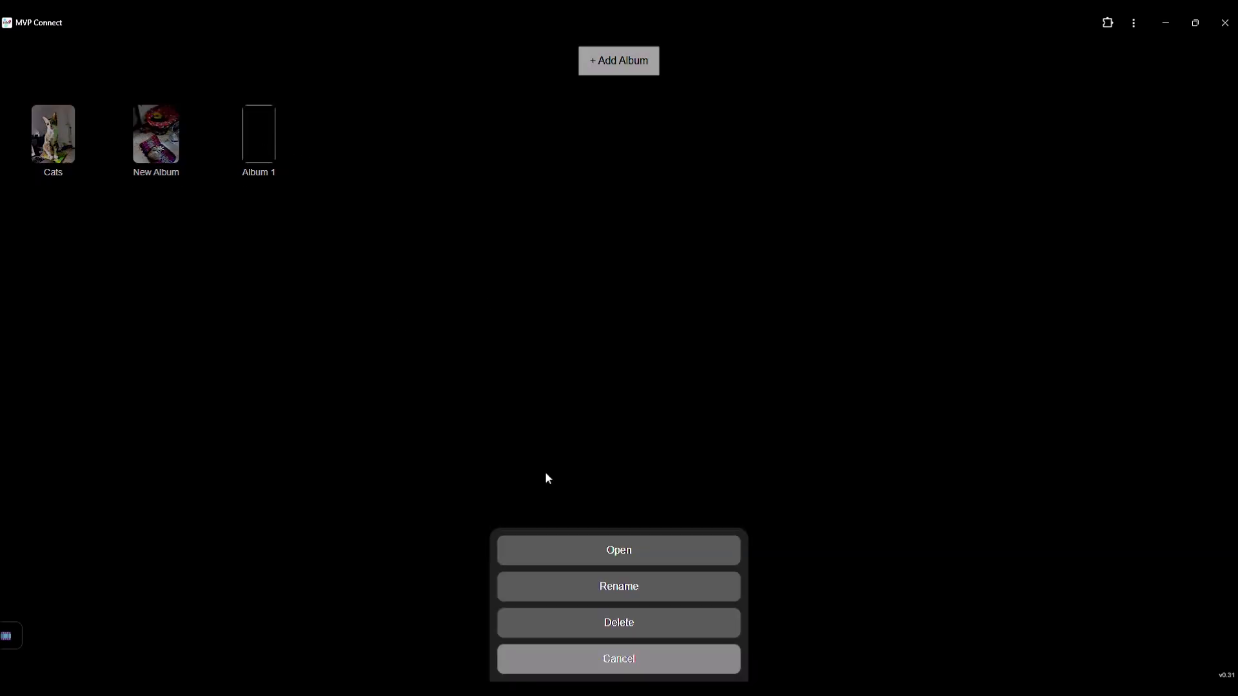
click(608, 549)
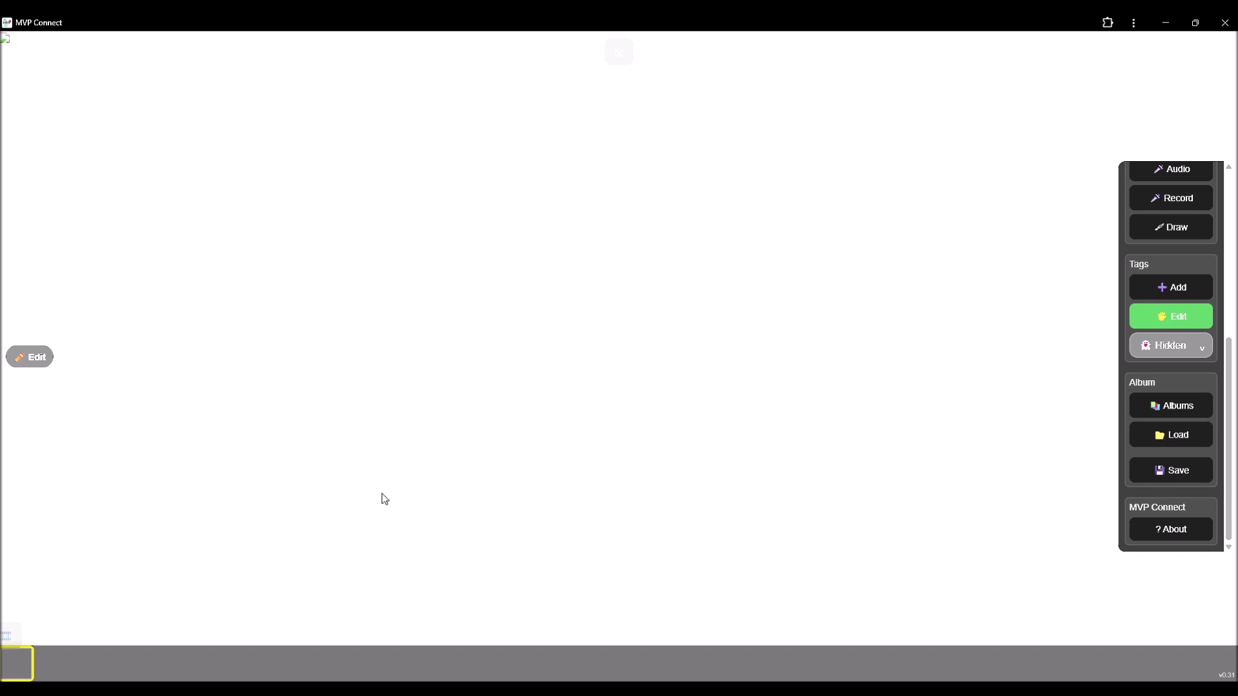
click(1199, 405)
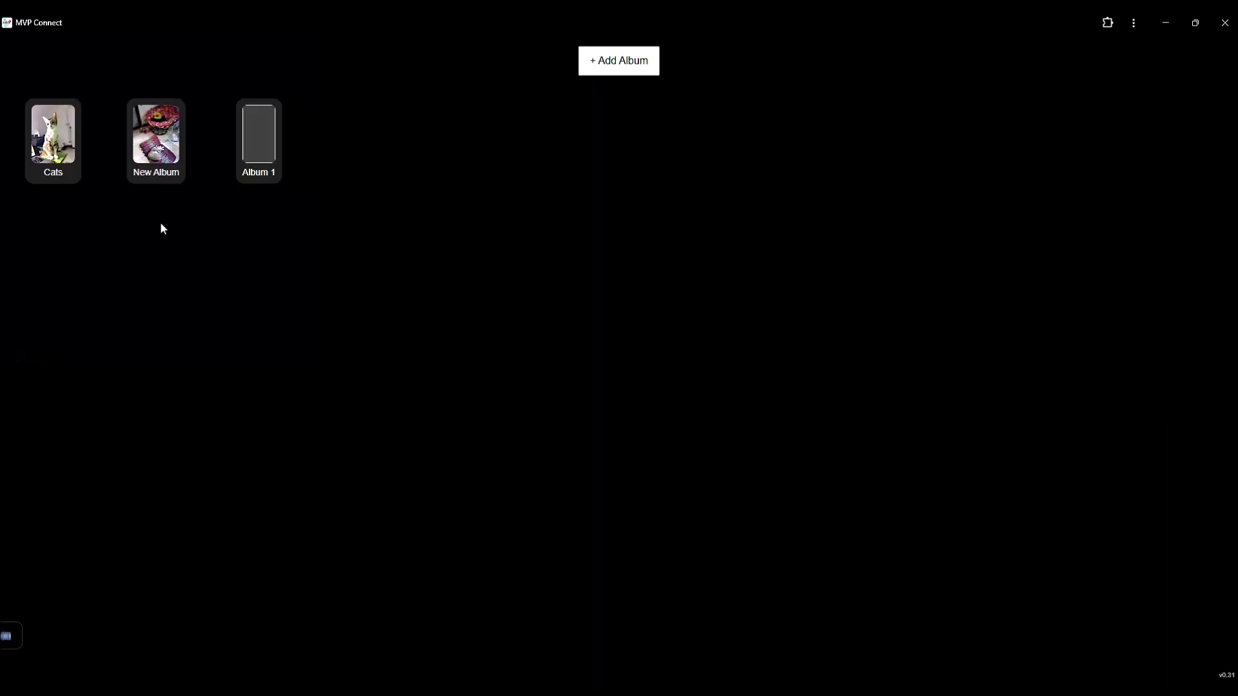
Open the album named "New Album" and save it by downloading its export file
click(166, 137)
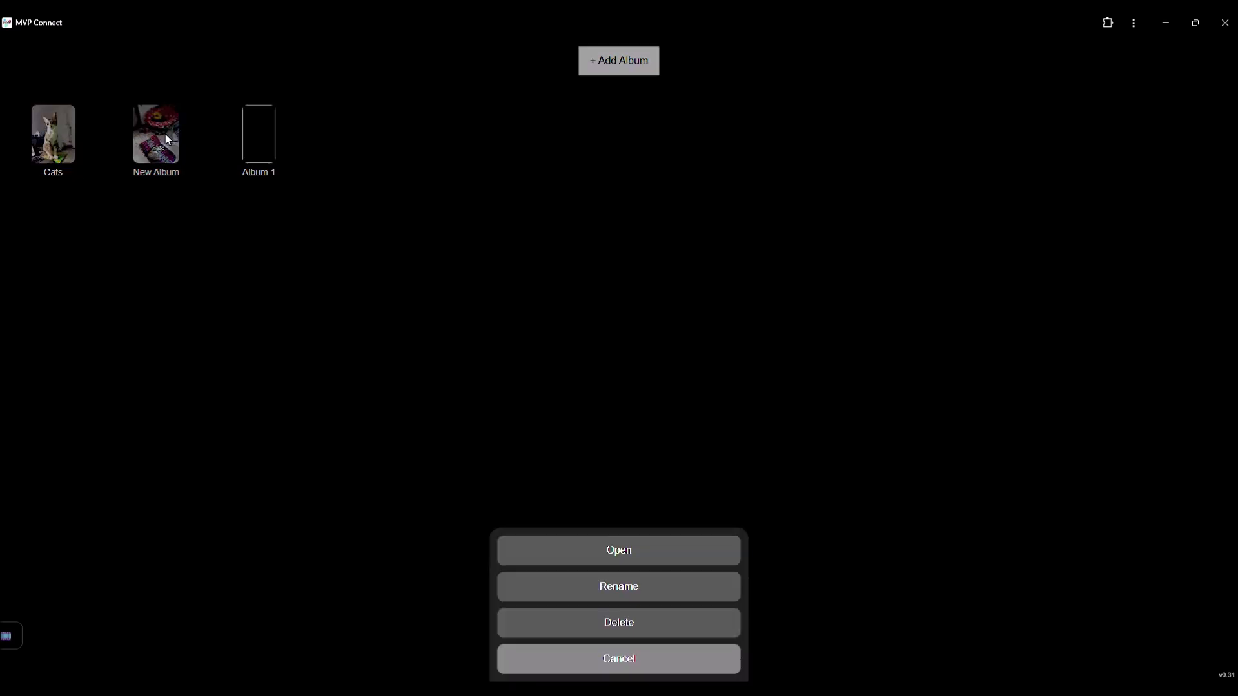
click(618, 550)
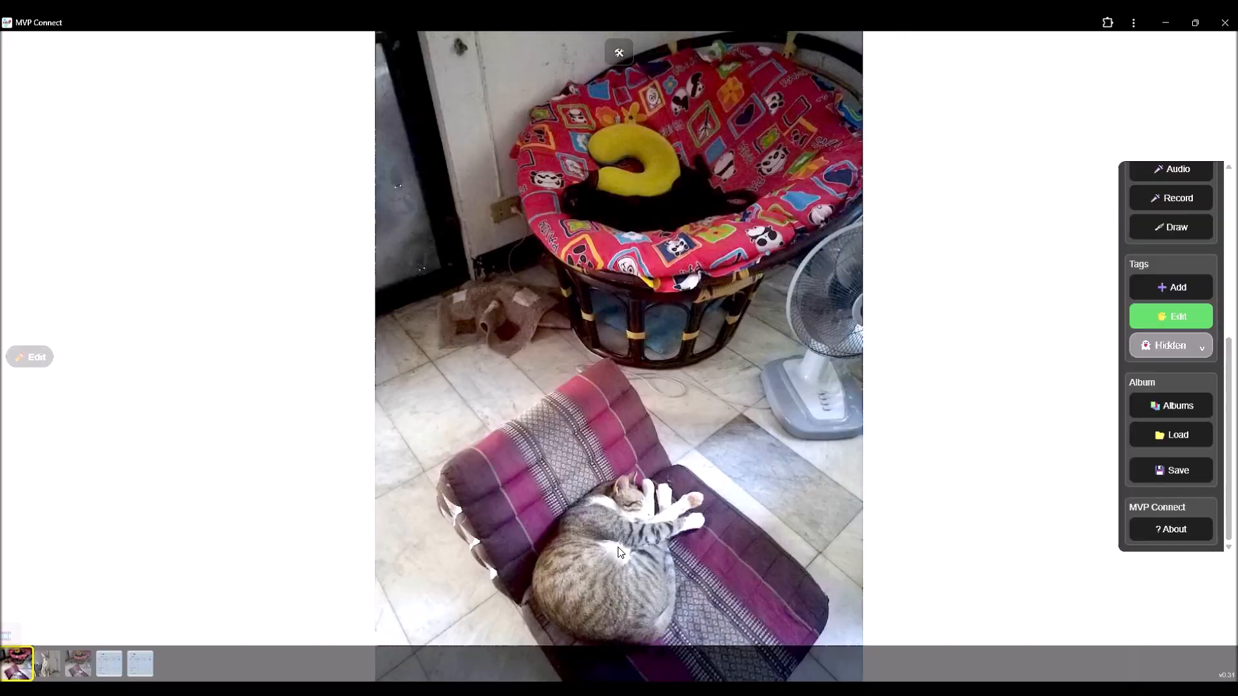
click(1162, 469)
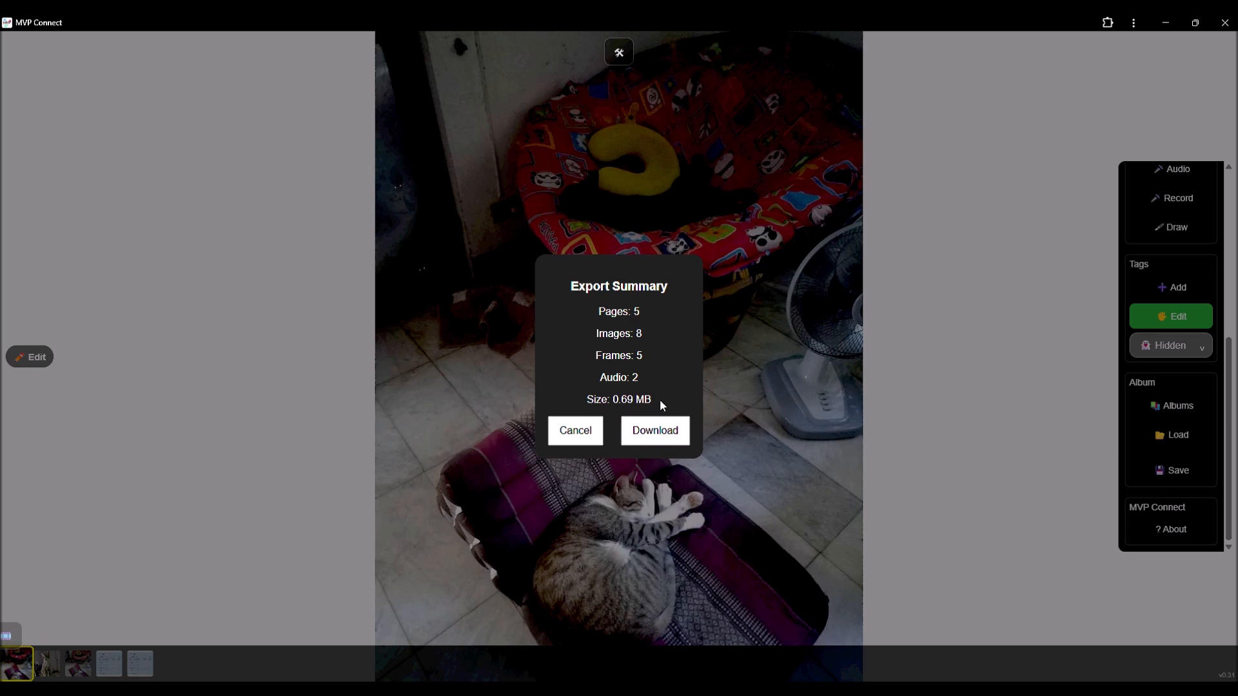
click(665, 436)
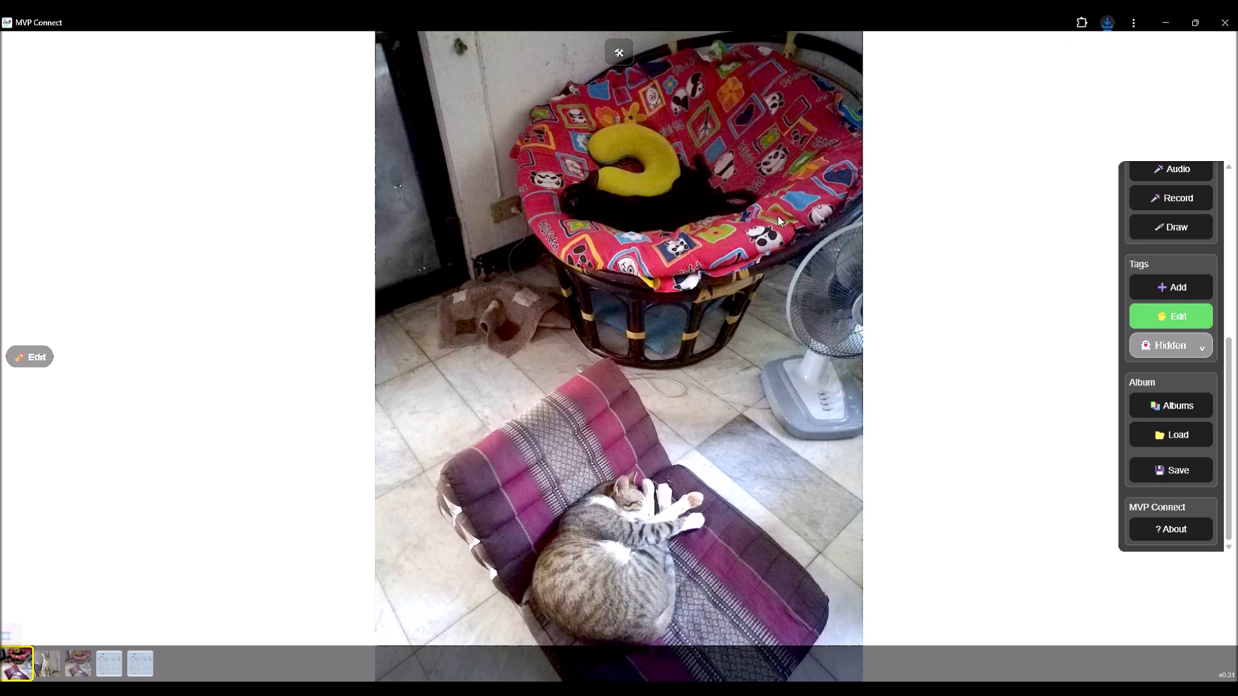
Return to the album overview and delete the album named "New Album"
click(1166, 408)
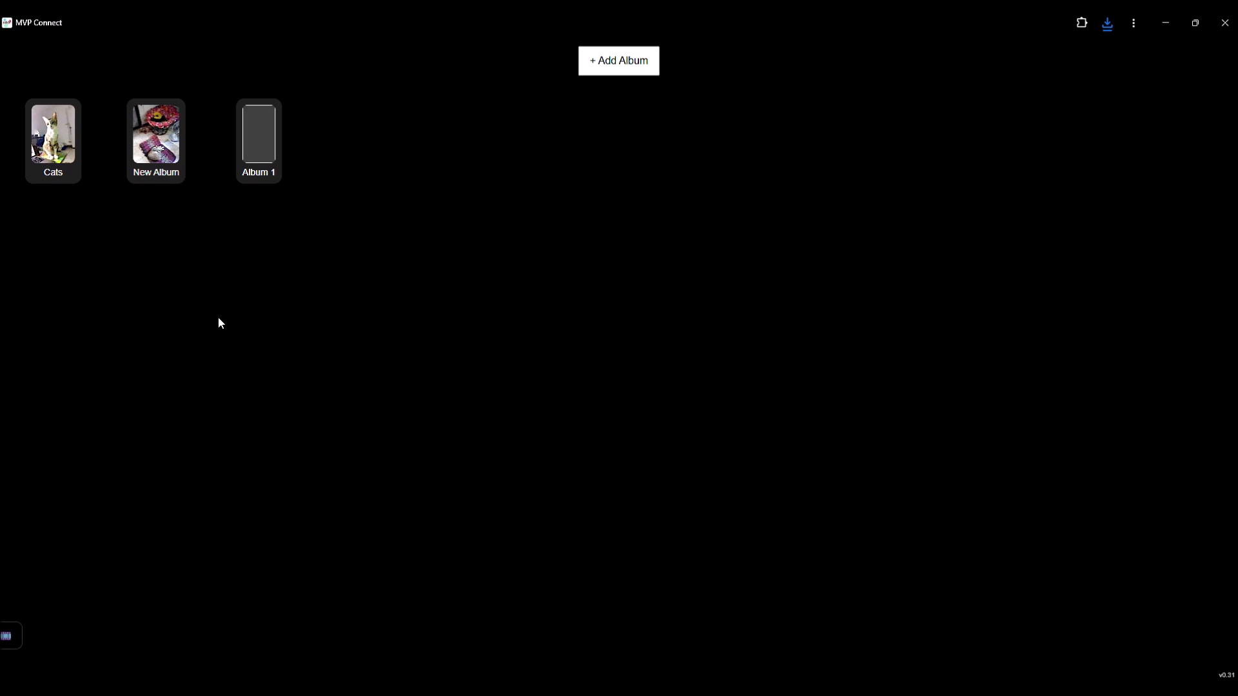
click(171, 136)
click(635, 620)
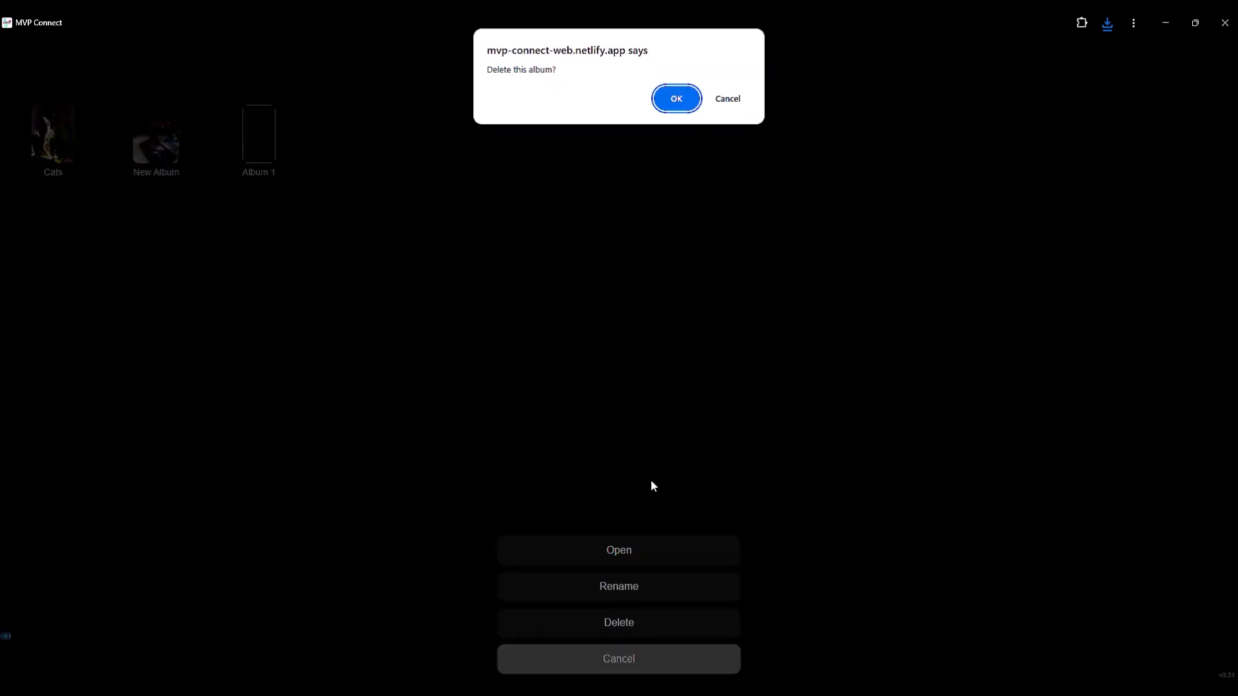
click(674, 98)
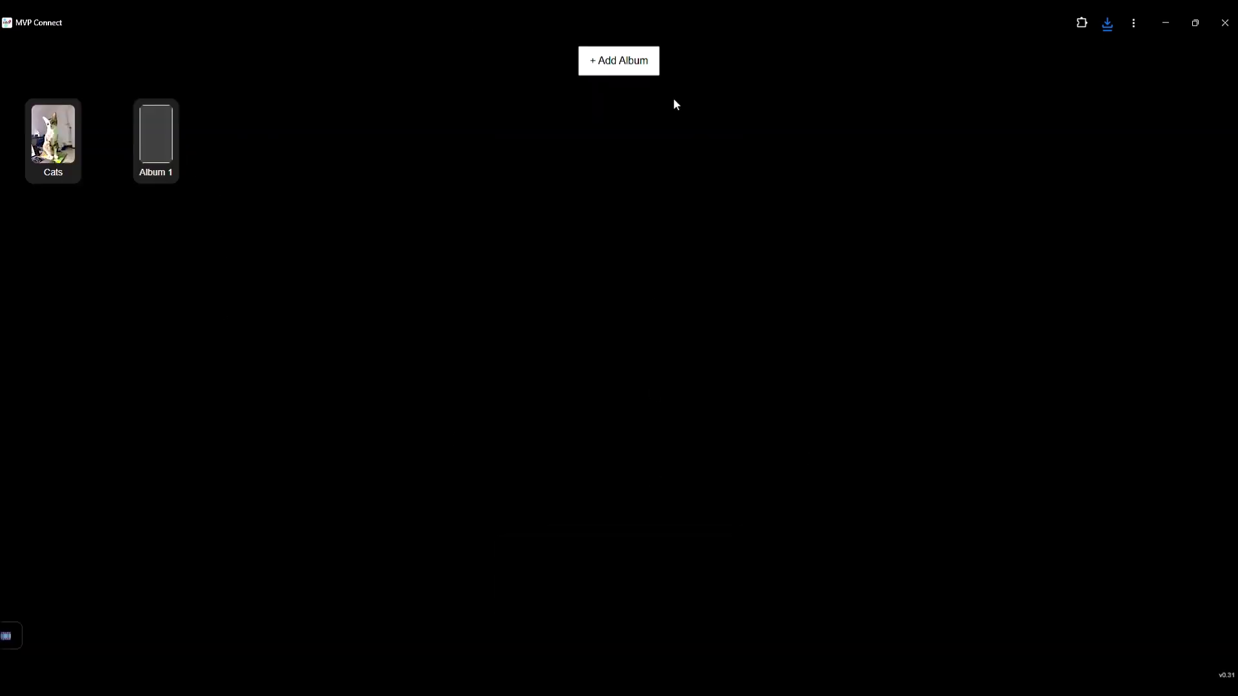
Open Album 1 and load the downloaded album file into it
click(156, 133)
click(631, 550)
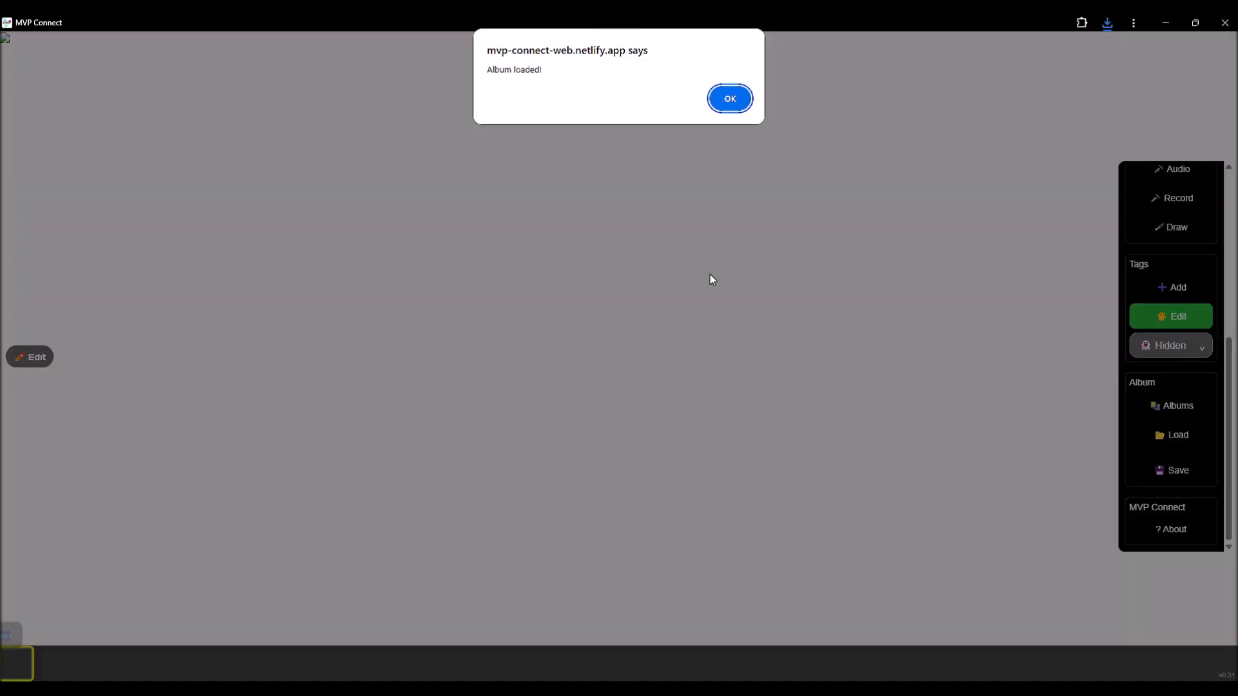
click(729, 99)
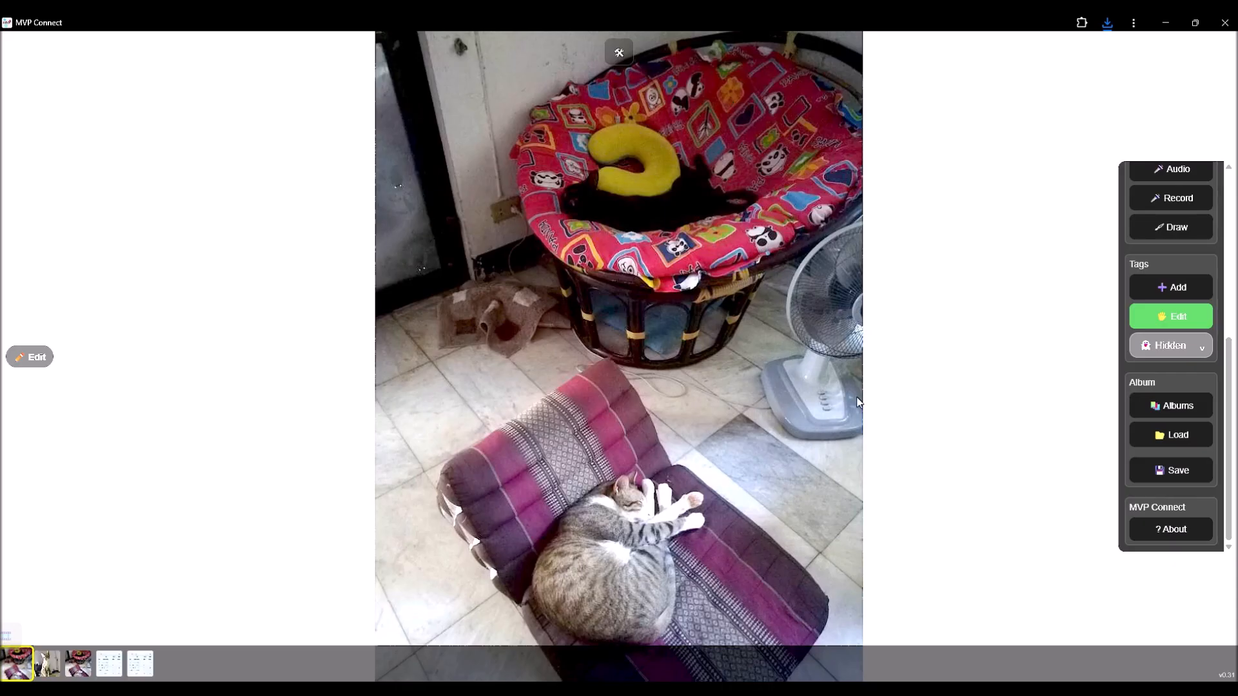
View the third and fifth pages of the loaded album to check their images and tags
click(79, 667)
click(134, 667)
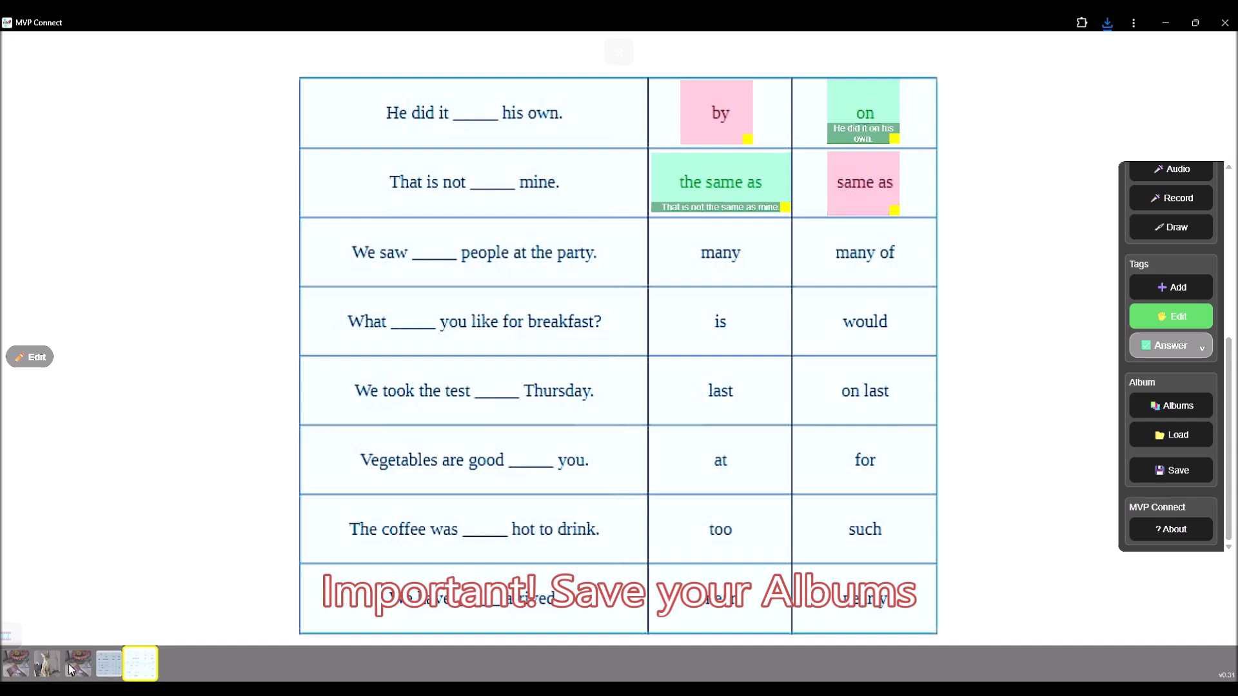
click(71, 669)
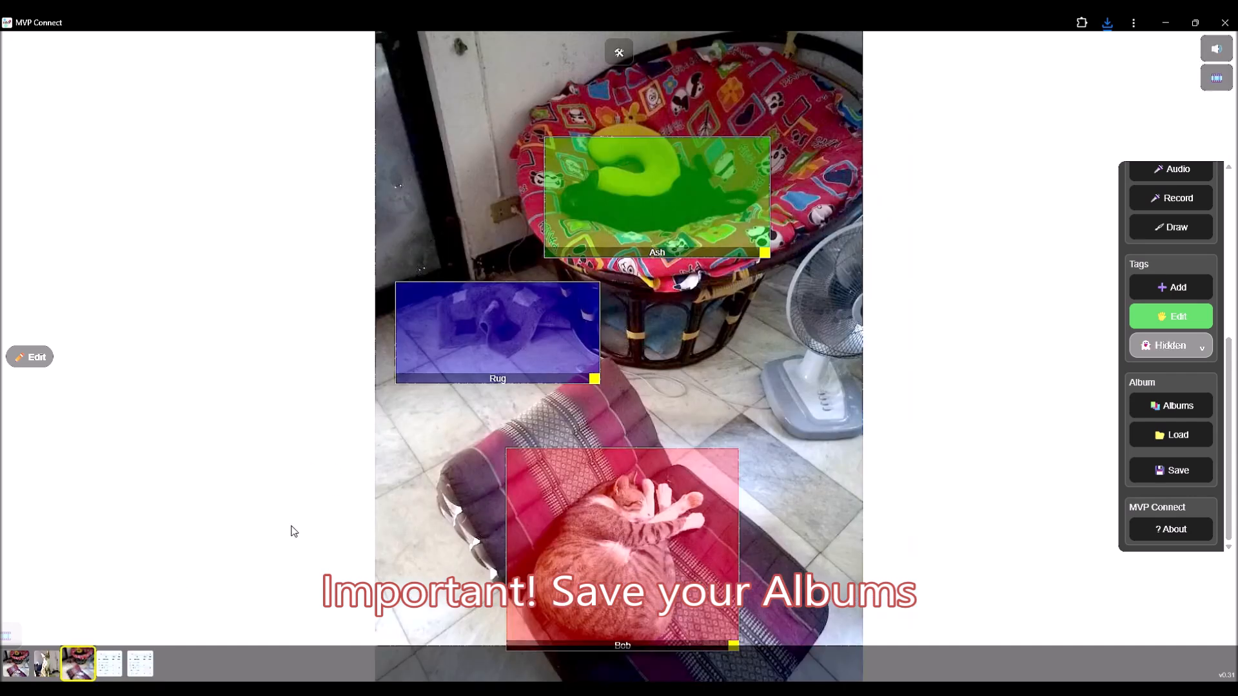